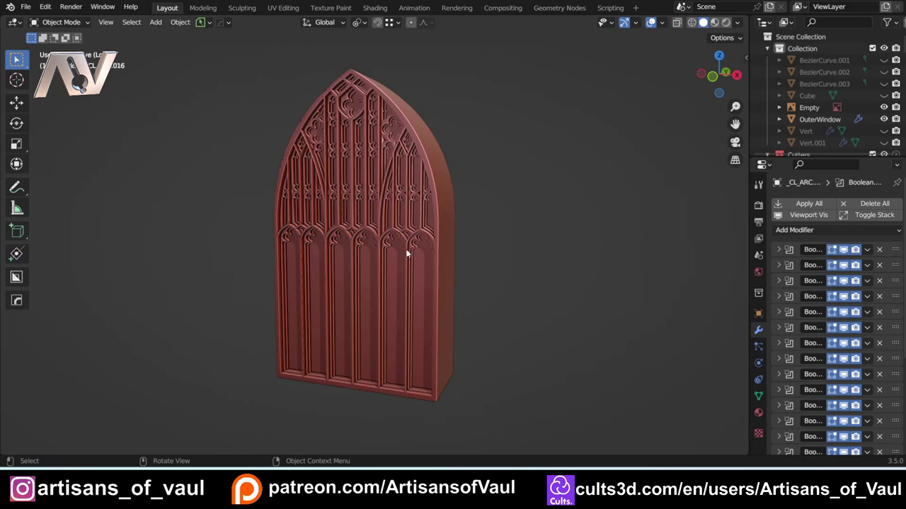
Step: Examine the finished OuterWindow model and step through its boolean cutters with Ever Scroll
scroll(395, 241, up, 1)
shift+middle_drag(417, 201, 408, 215)
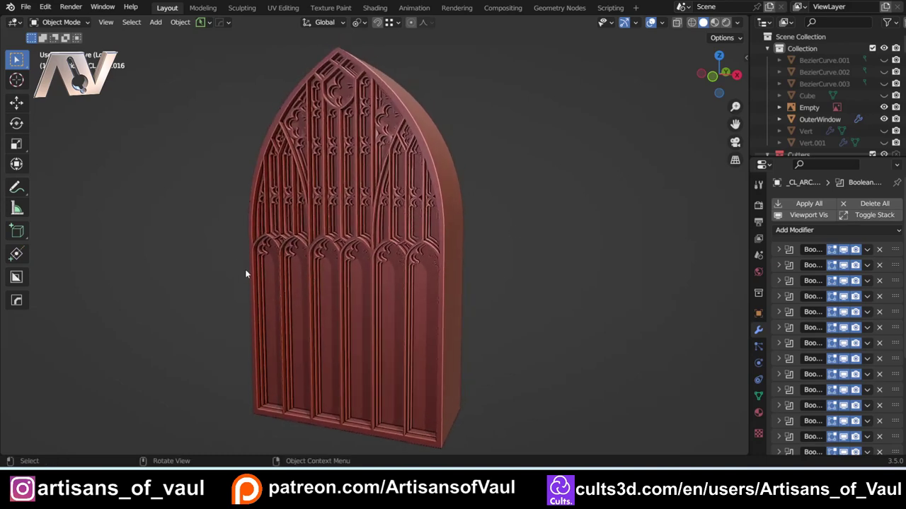
middle_drag(245, 274, 362, 318)
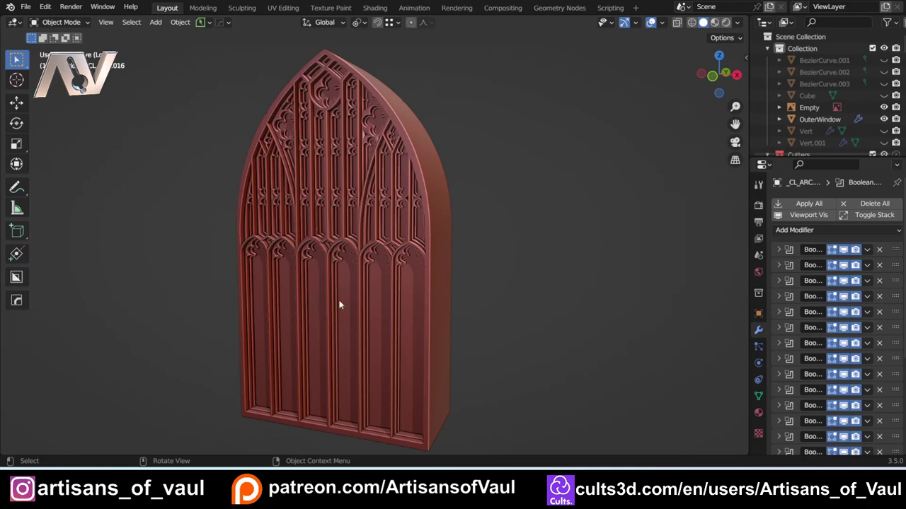
click(395, 255)
key(q)
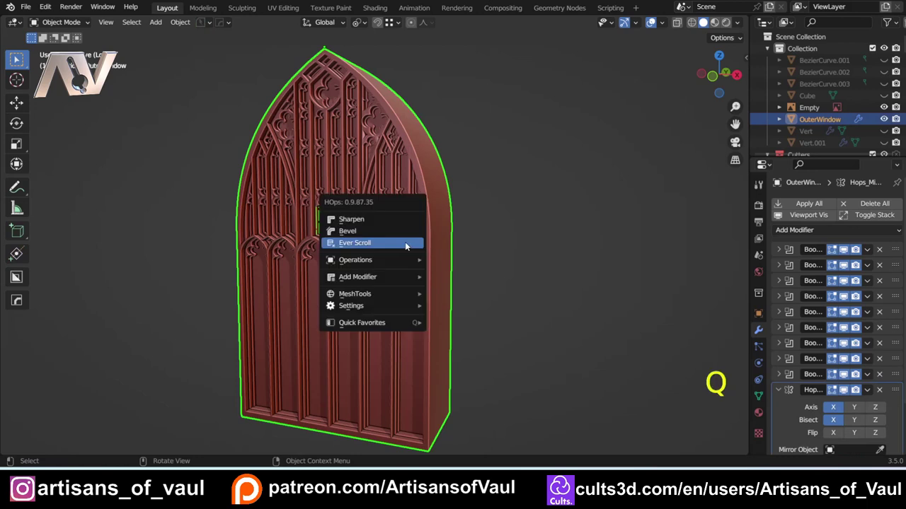
click(404, 244)
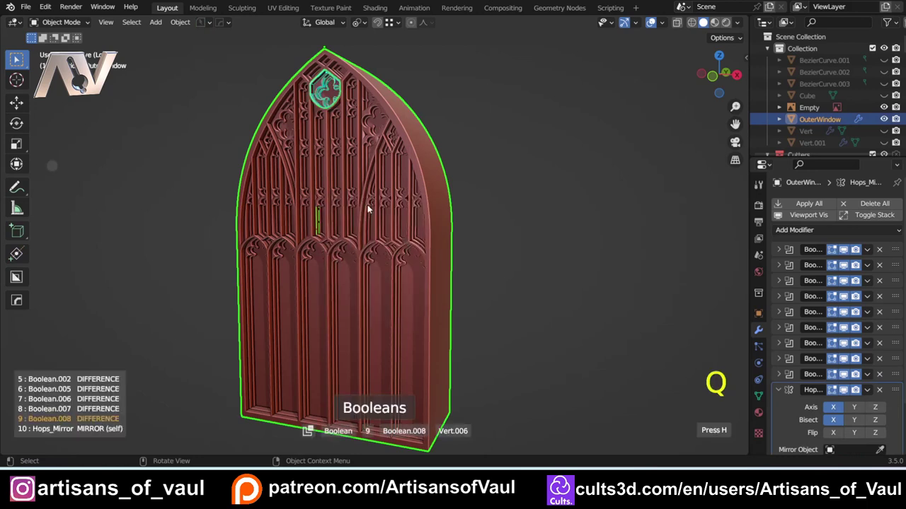
scroll(354, 207, up, 5)
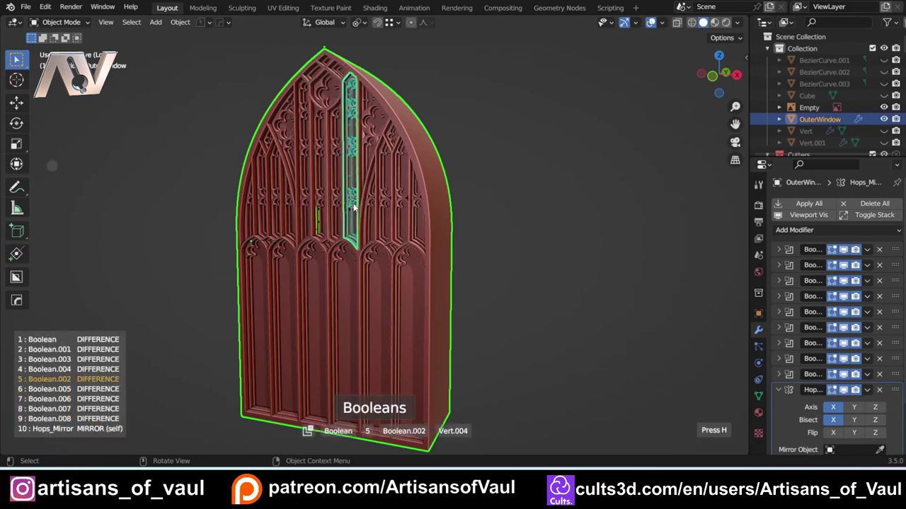
scroll(354, 207, up, 3)
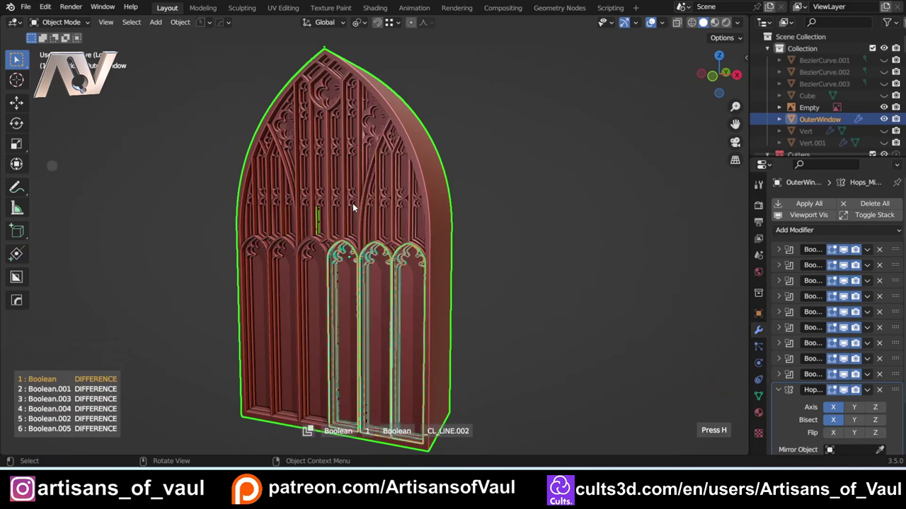
scroll(352, 203, down, 3)
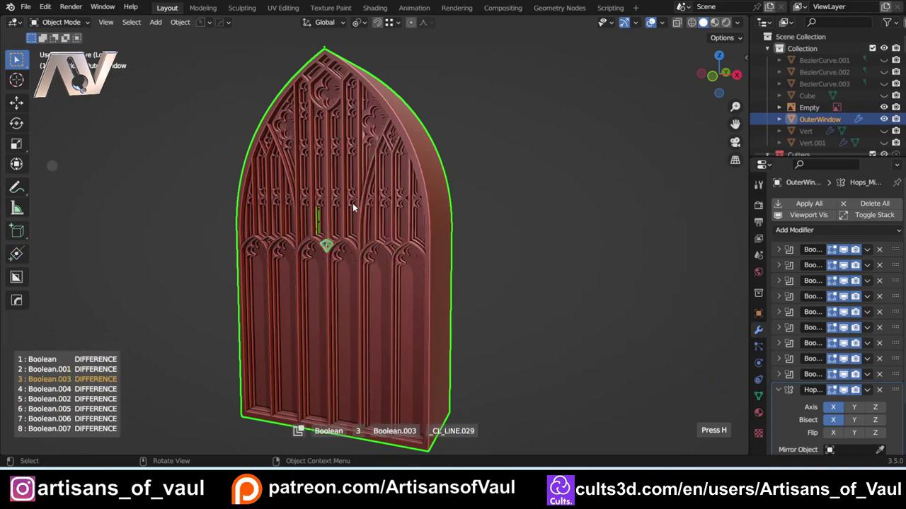
scroll(352, 203, down, 4)
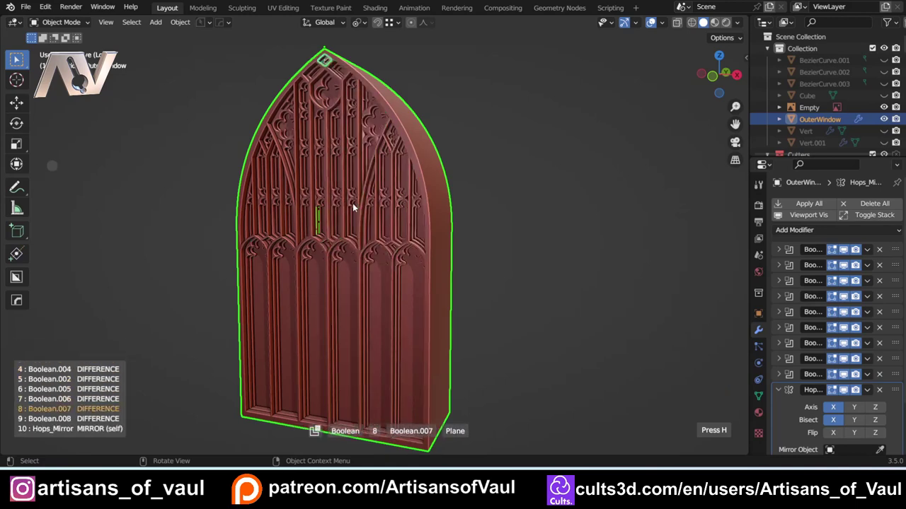
scroll(352, 203, down, 6)
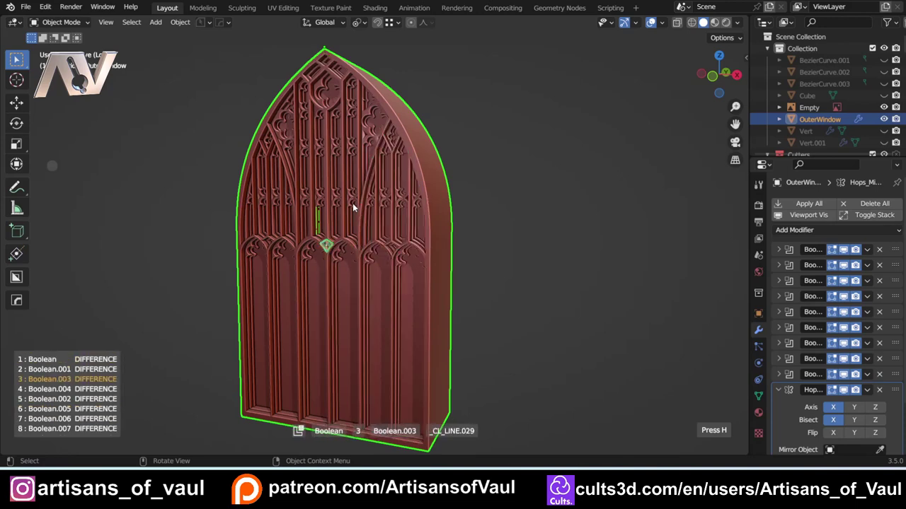
scroll(352, 203, down, 5)
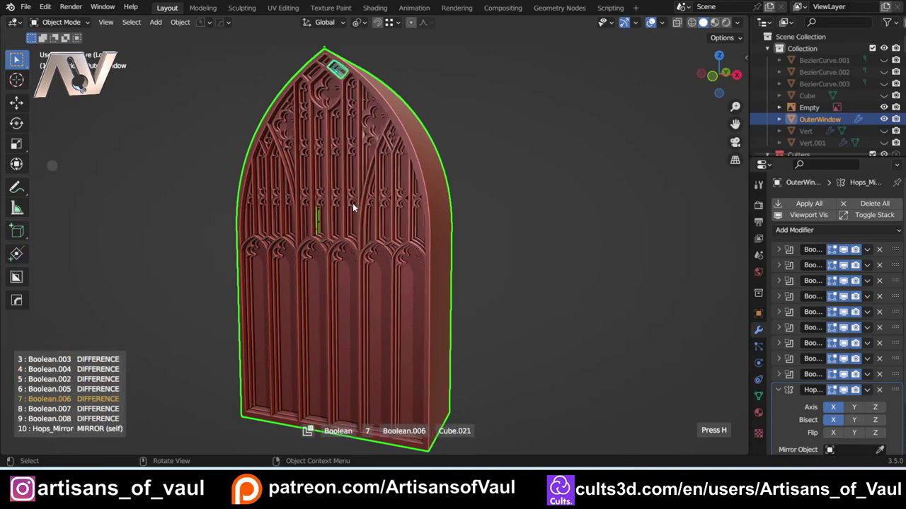
scroll(352, 203, down, 8)
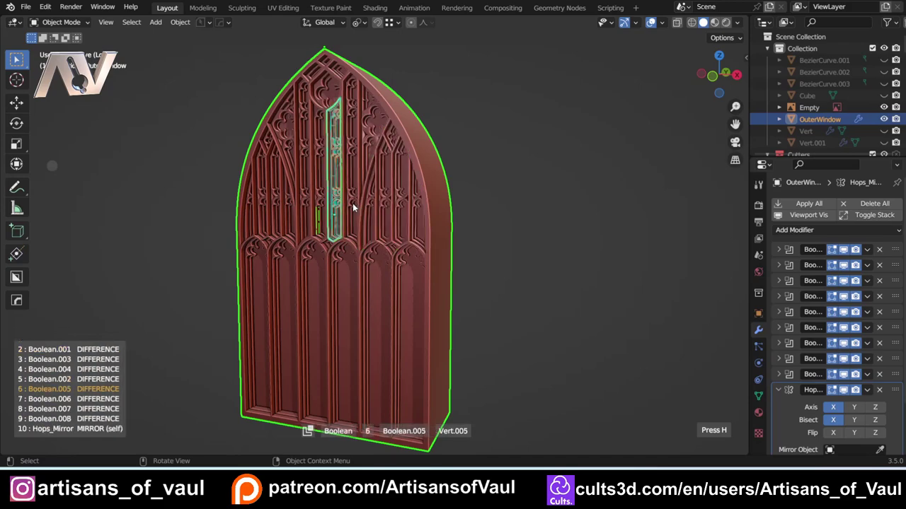
scroll(352, 203, down, 2)
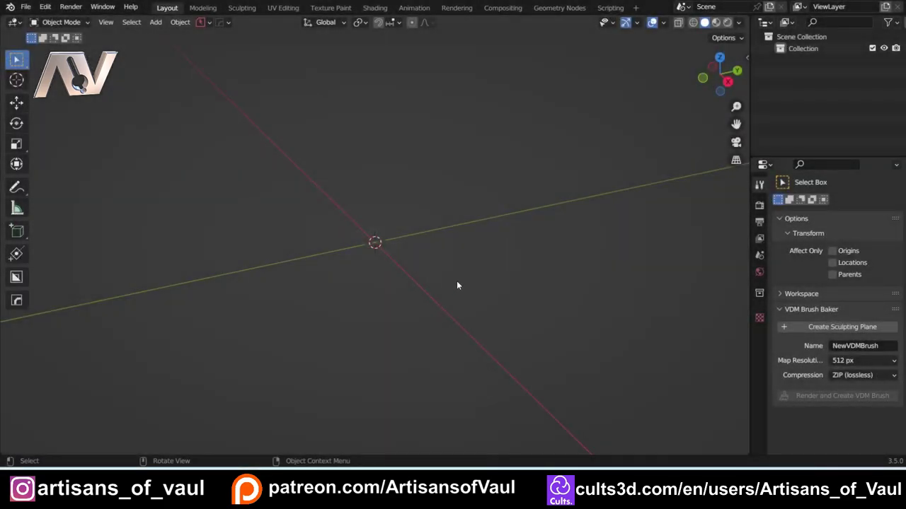
Step: Load ChurchWindow.jpg as a background image aligned to the front view
click(703, 80)
shift+middle_drag(401, 263, 416, 222)
key(shift+a)
mouse_move(409, 254)
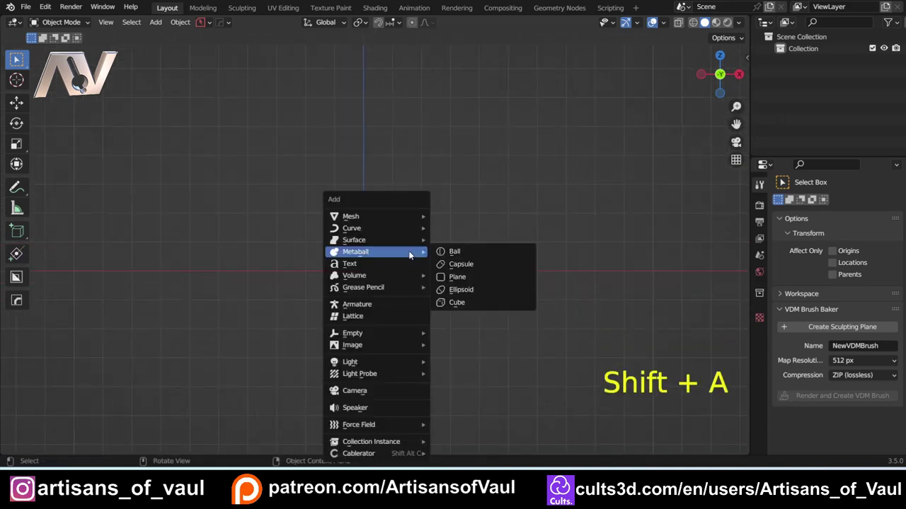
mouse_move(390, 345)
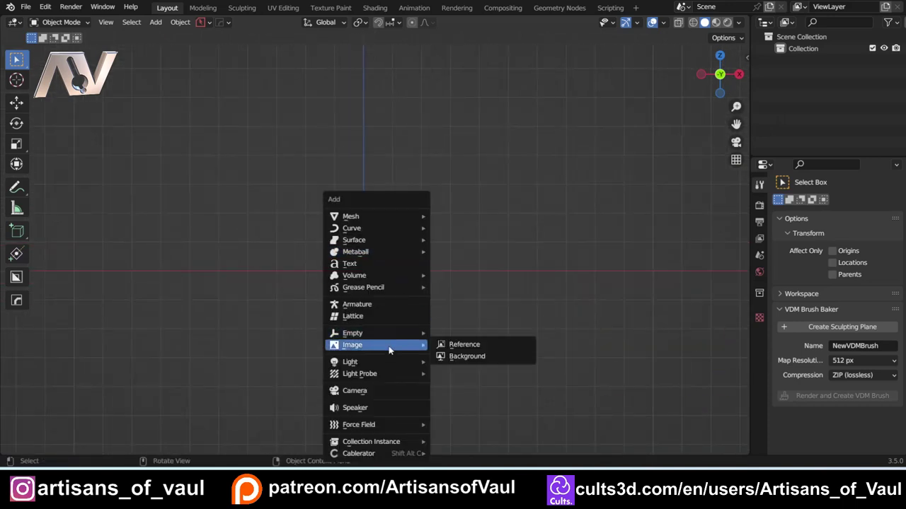
click(467, 360)
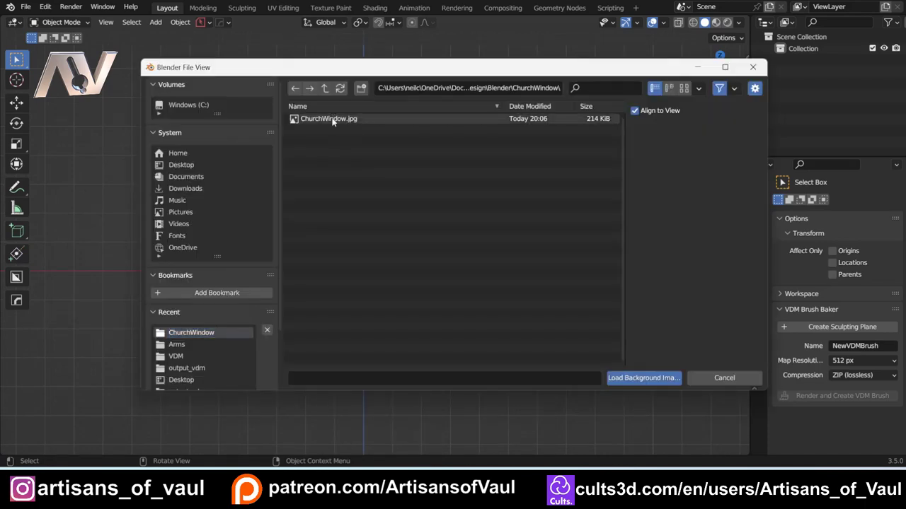
click(327, 118)
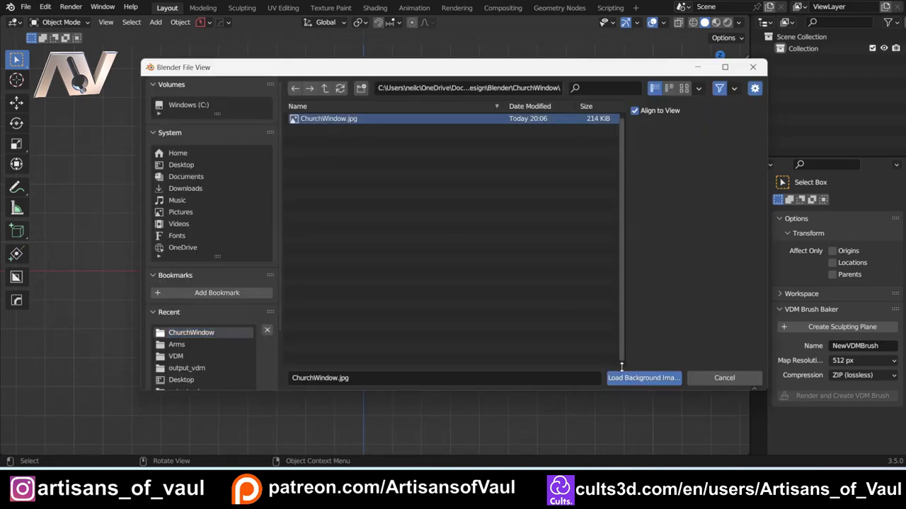
click(641, 378)
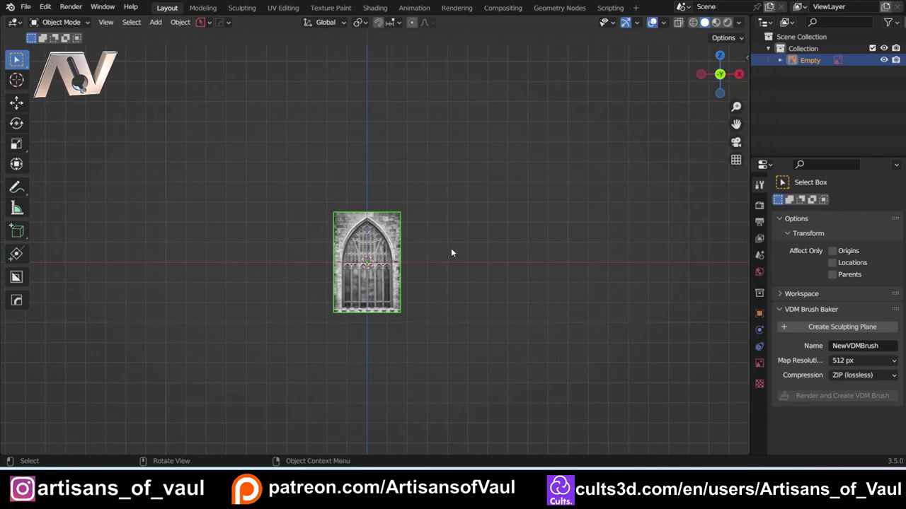
Step: Enlarge the church window image and move it straight up along Z until the window's base sits near the X axis
key(s)
click(189, 262)
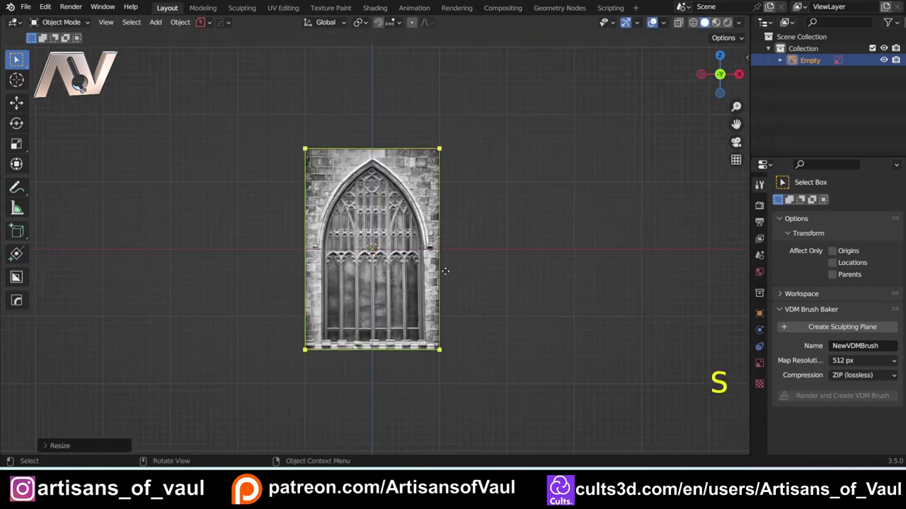
scroll(572, 300, up, 2)
key(g)
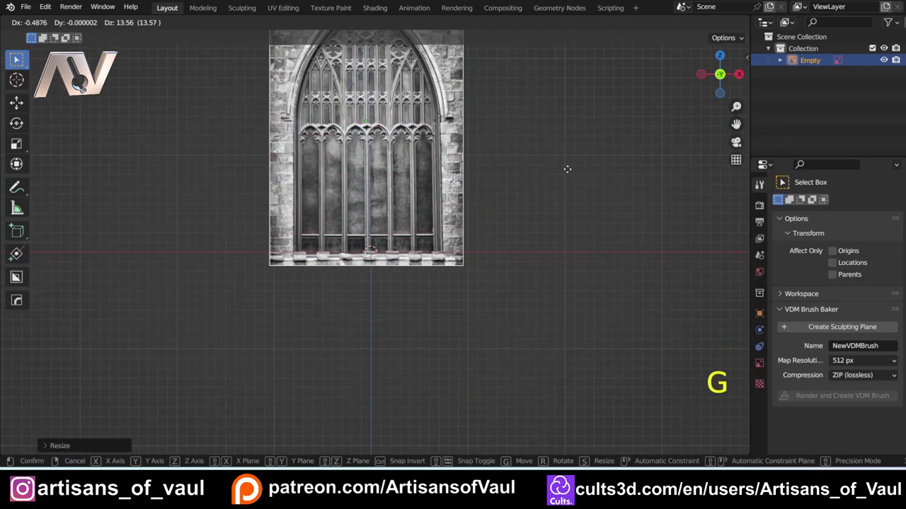
middle_click(570, 169)
click(570, 173)
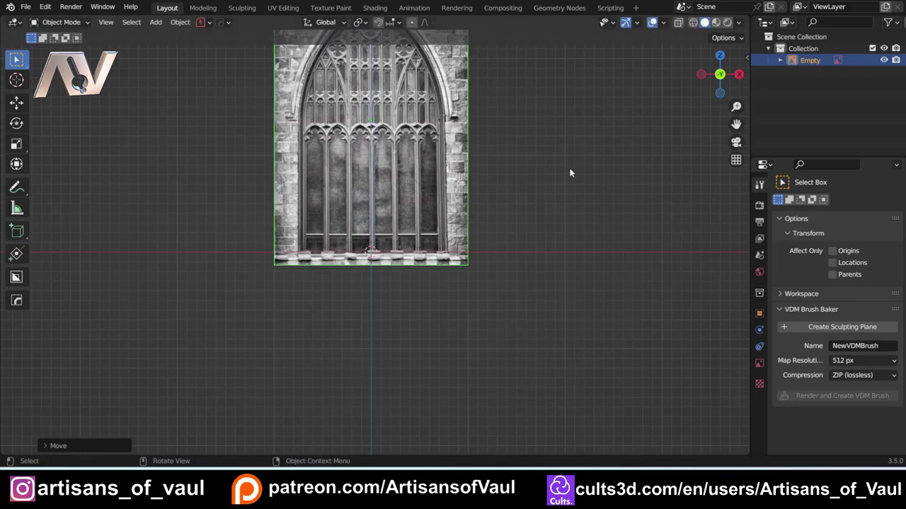
Step: Shift the church window image slightly in negative X so its central mullion lines up with the Z axis
shift+middle_drag(503, 159, 461, 237)
scroll(358, 220, up, 4)
shift+middle_drag(308, 208, 435, 305)
scroll(315, 213, up, 5)
scroll(448, 260, up, 3)
shift+middle_drag(450, 259, 401, 206)
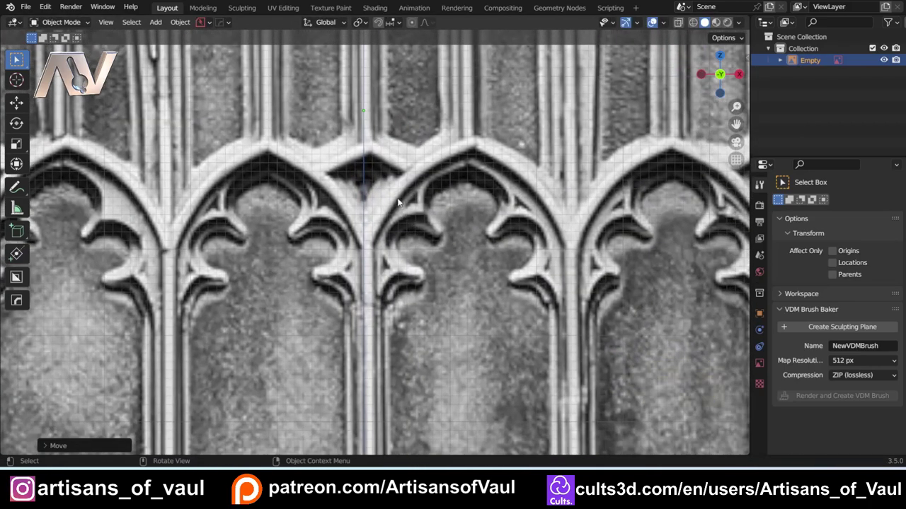
click(417, 159)
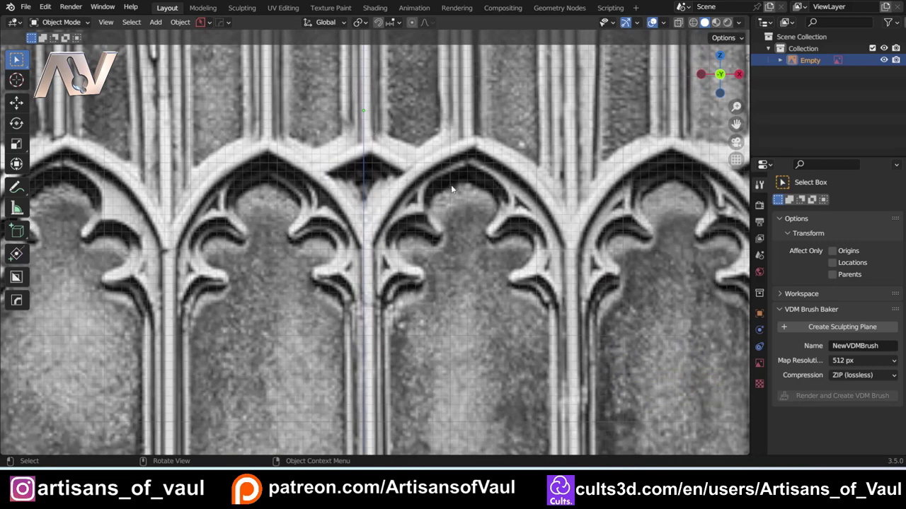
key(g)
key(x)
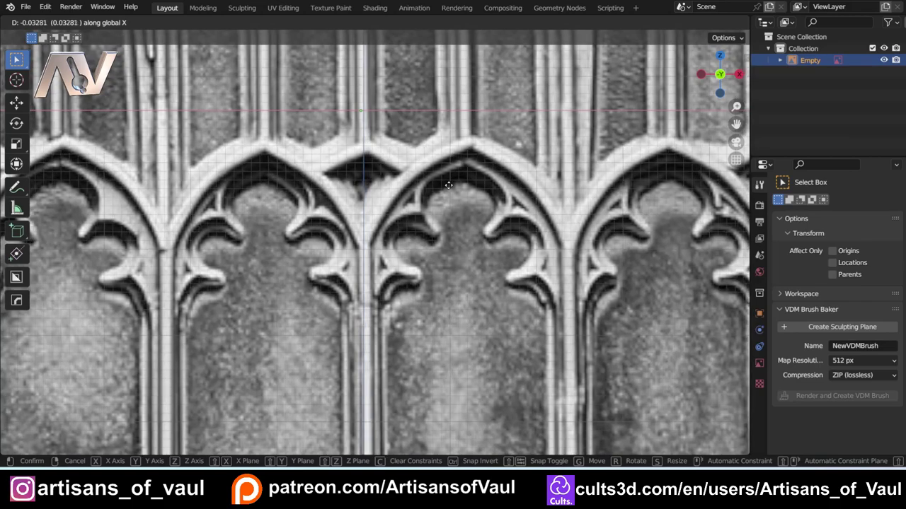
click(447, 186)
Step: Examine the reference window's overall shape, upper tracery and repeated arched panels, with the image deselected
scroll(438, 329, down, 5)
shift+middle_drag(426, 352, 404, 417)
scroll(413, 248, up, 2)
scroll(413, 247, down, 3)
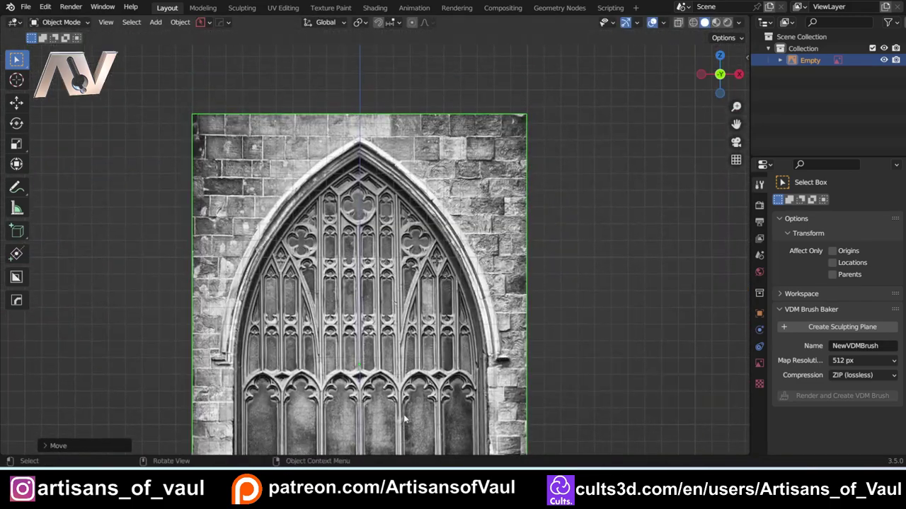
scroll(414, 382, up, 3)
scroll(414, 379, down, 3)
shift+middle_drag(414, 379, 420, 205)
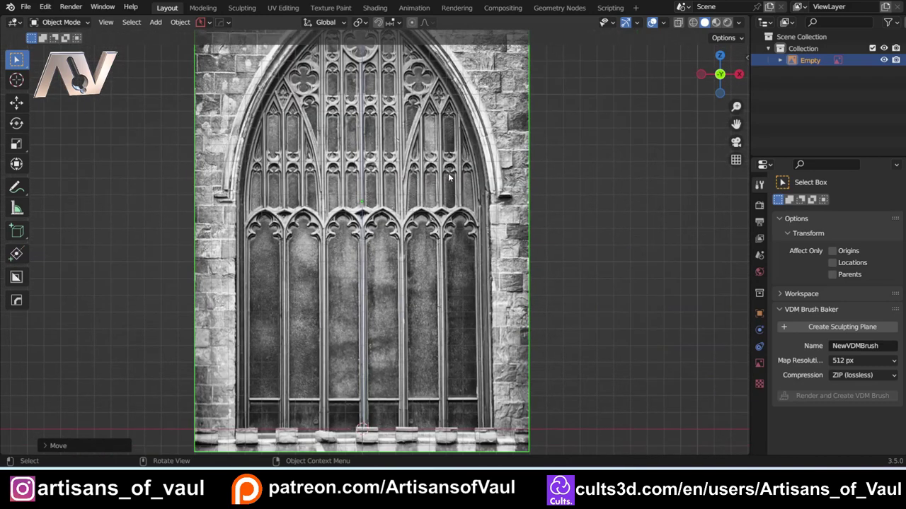
click(570, 271)
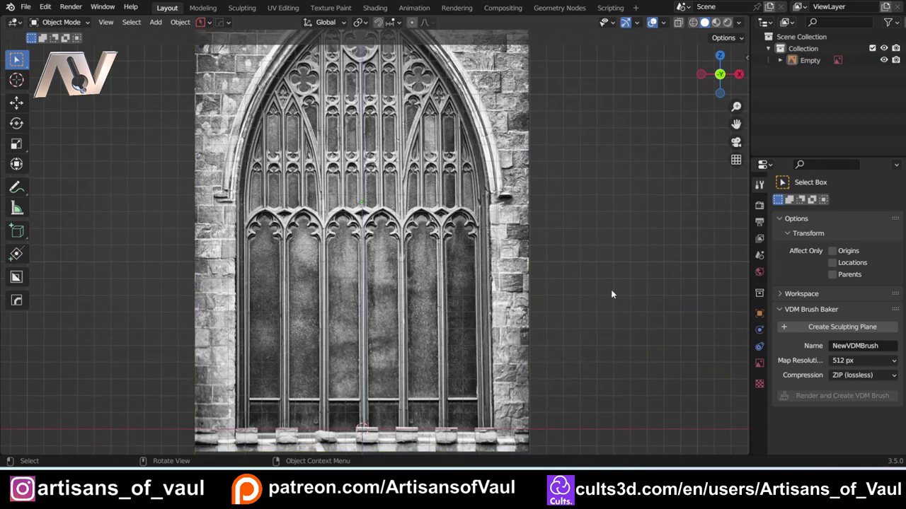
key(shift)
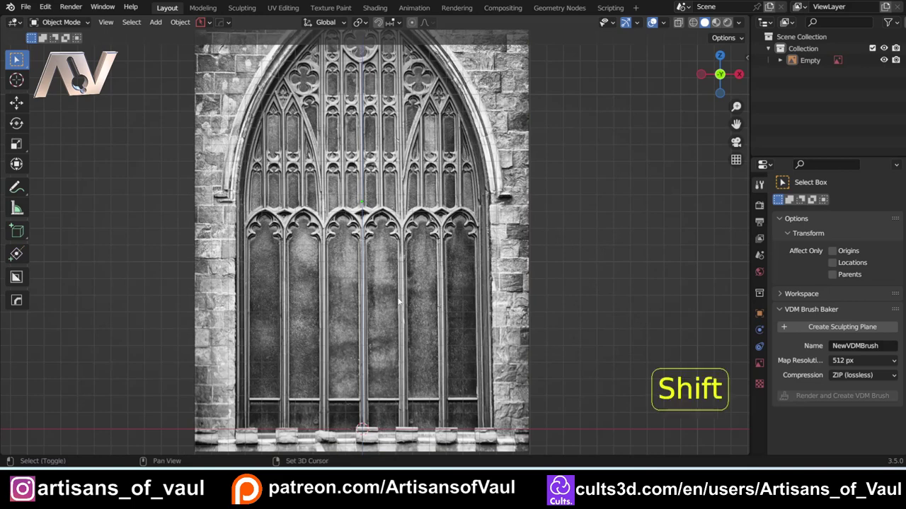
shift+middle_drag(399, 302, 419, 263)
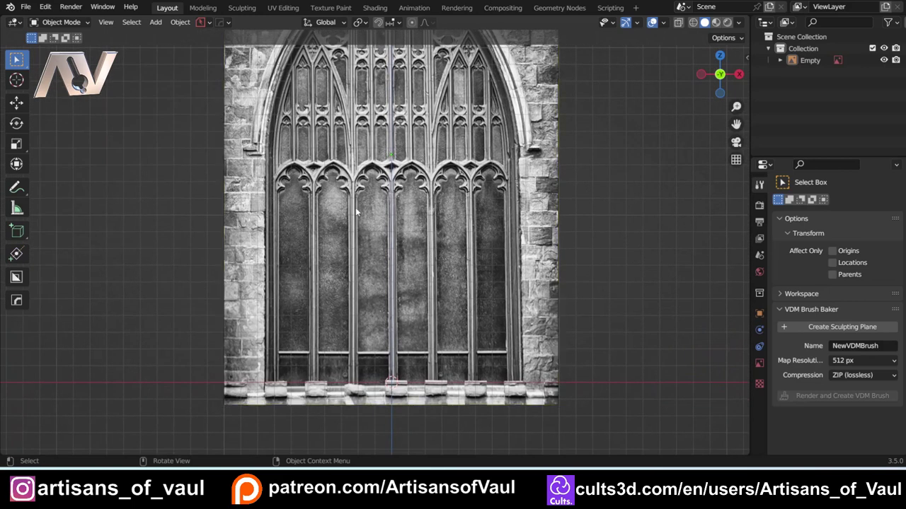
shift+middle_drag(301, 262, 342, 304)
scroll(287, 288, up, 5)
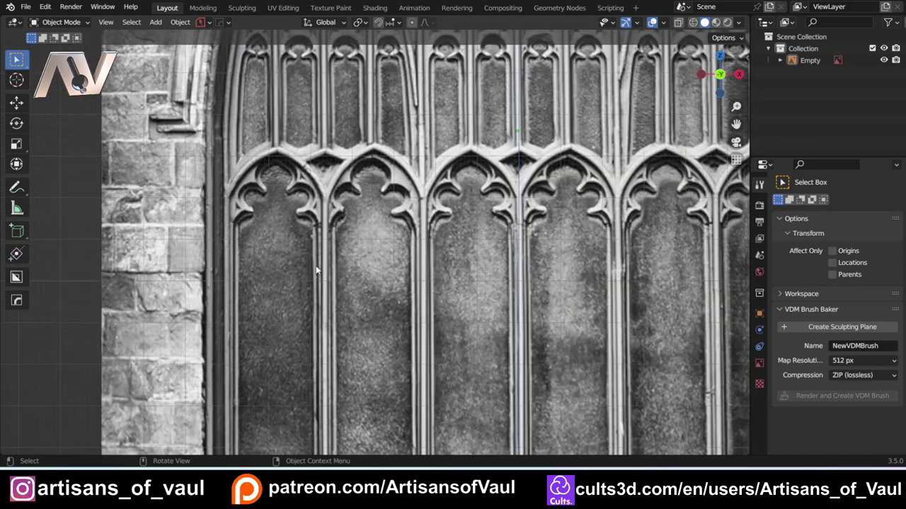
key(Home)
scroll(652, 345, down, 2)
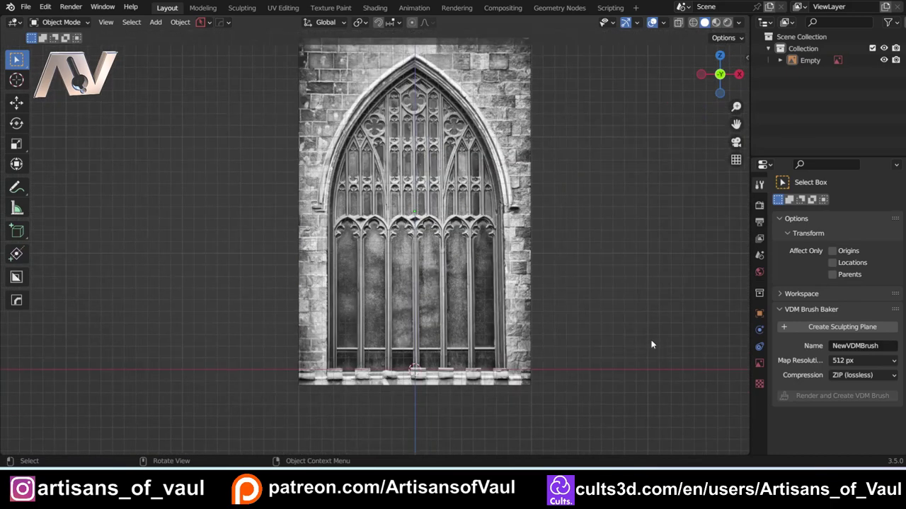
shift+middle_drag(651, 344, 577, 334)
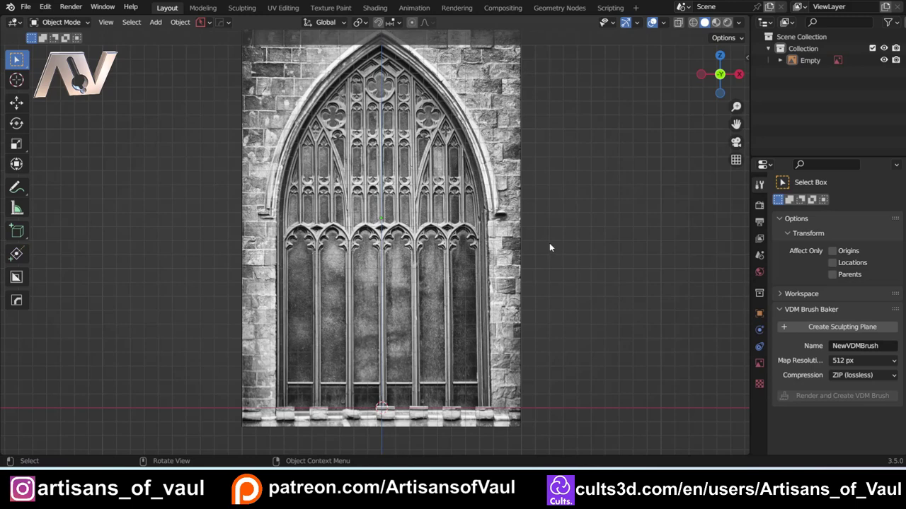
scroll(549, 243, down, 1)
shift+middle_drag(520, 215, 542, 283)
scroll(547, 242, up, 1)
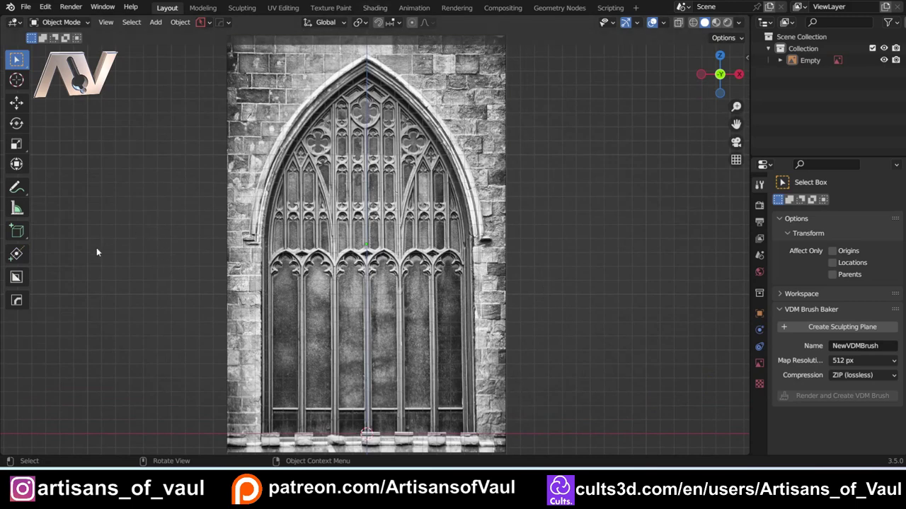
Step: Using Construction Lines, draw a horizontal line below the window's sill from the Z axis out past the right jamb
click(16, 255)
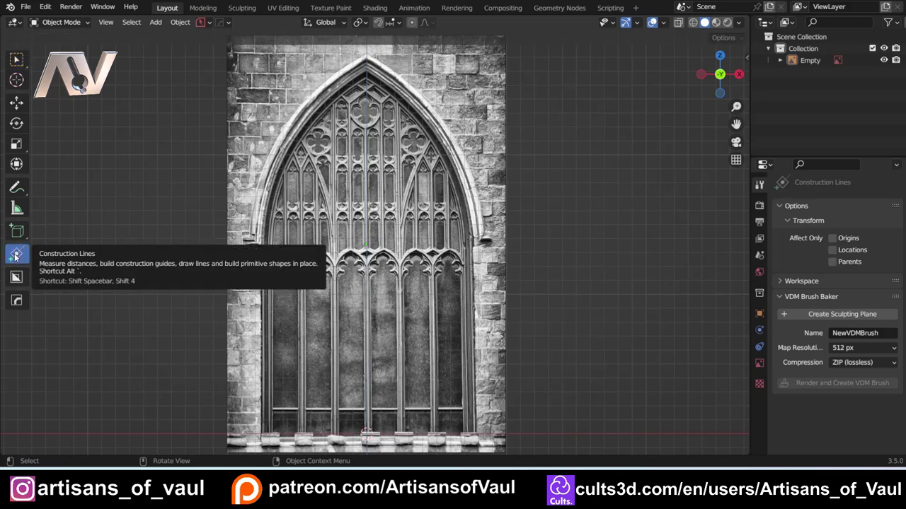
shift+middle_drag(197, 352, 170, 299)
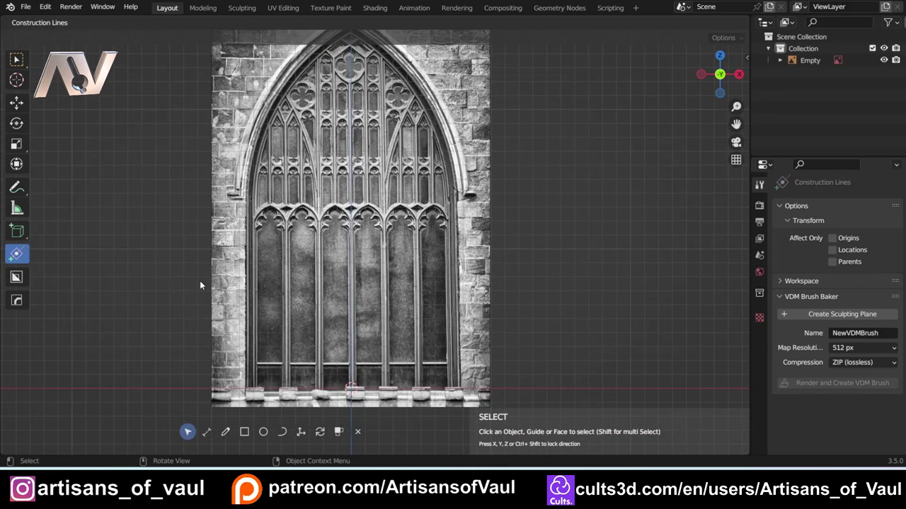
scroll(199, 280, down, 2)
shift+middle_drag(200, 280, 176, 276)
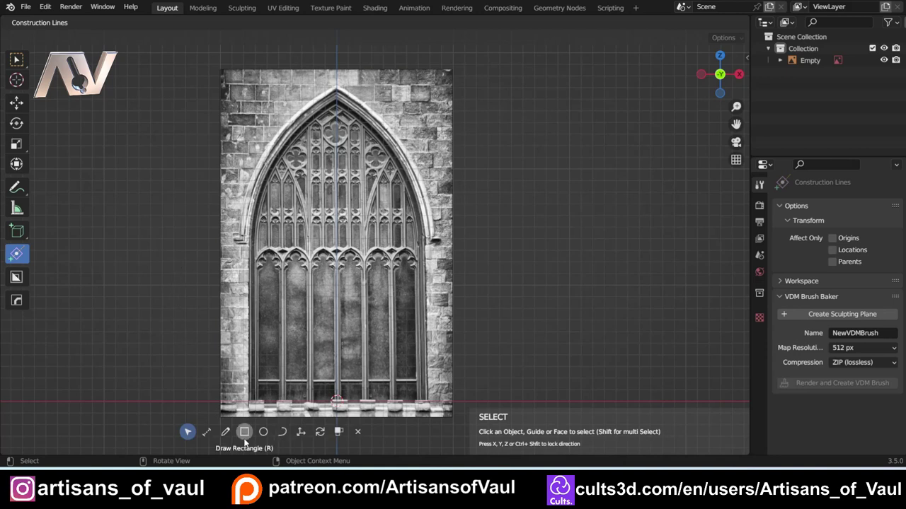
click(225, 434)
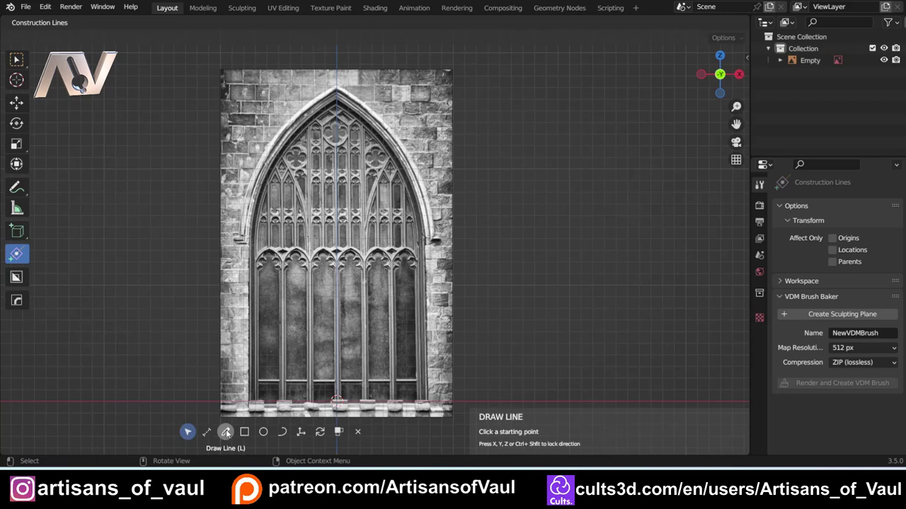
scroll(337, 364, up, 4)
shift+middle_drag(337, 364, 373, 191)
key(alt+a)
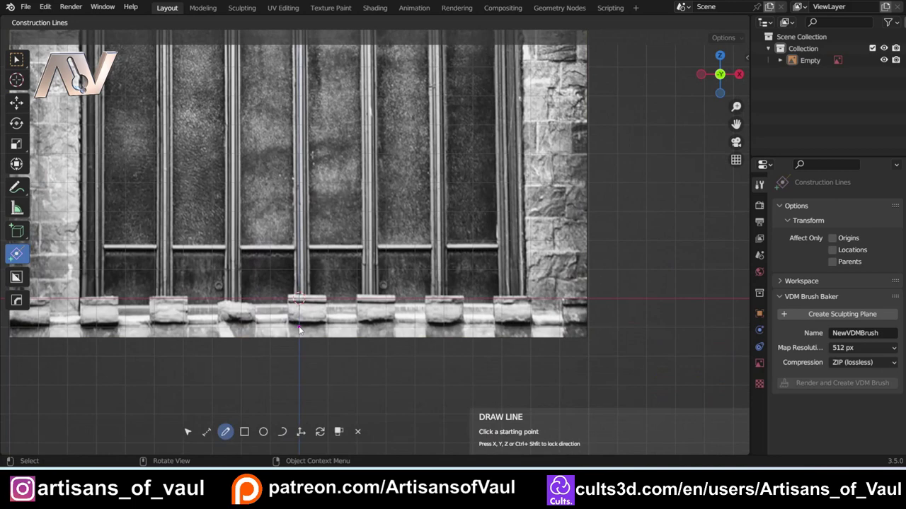
click(298, 329)
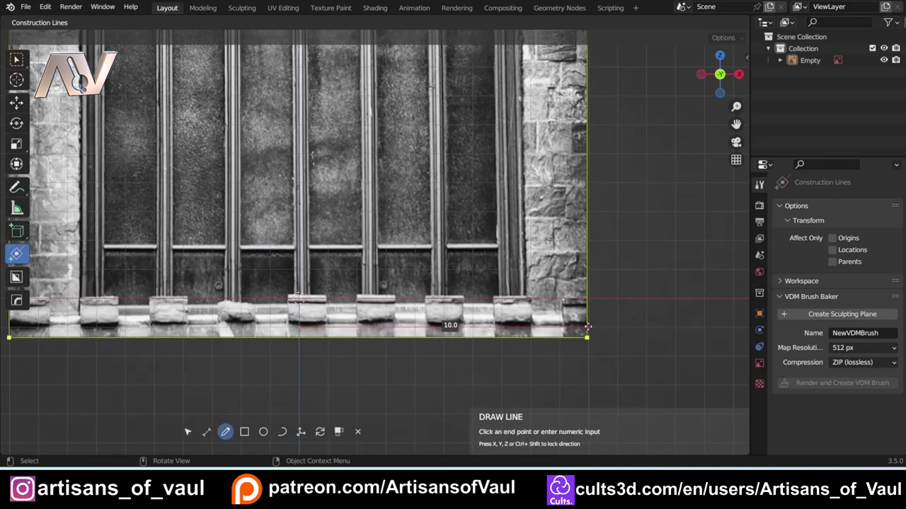
click(545, 328)
Step: Continue the line straight up from its outer end to the small stone stop at the foot of the hood mould, ending it there
shift+middle_drag(546, 106, 451, 453)
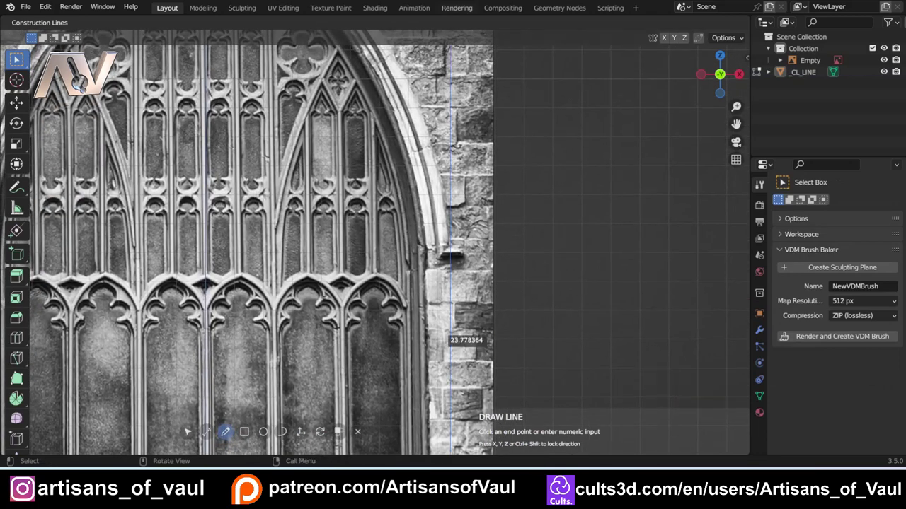
click(451, 257)
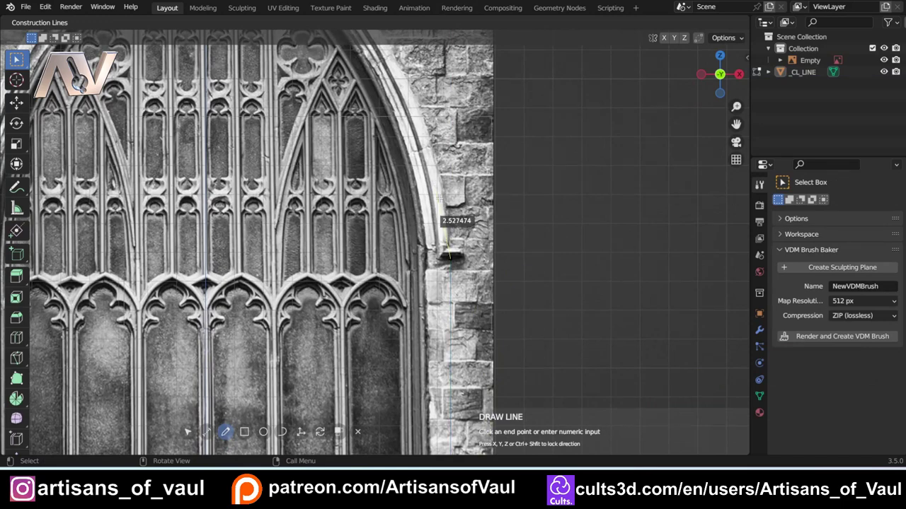
right_click(449, 206)
Step: Draw an arc from the vertical line's upper end to the arch's apex on the Z axis, bulging along the hood mould, with more segments
scroll(501, 281, up, 3)
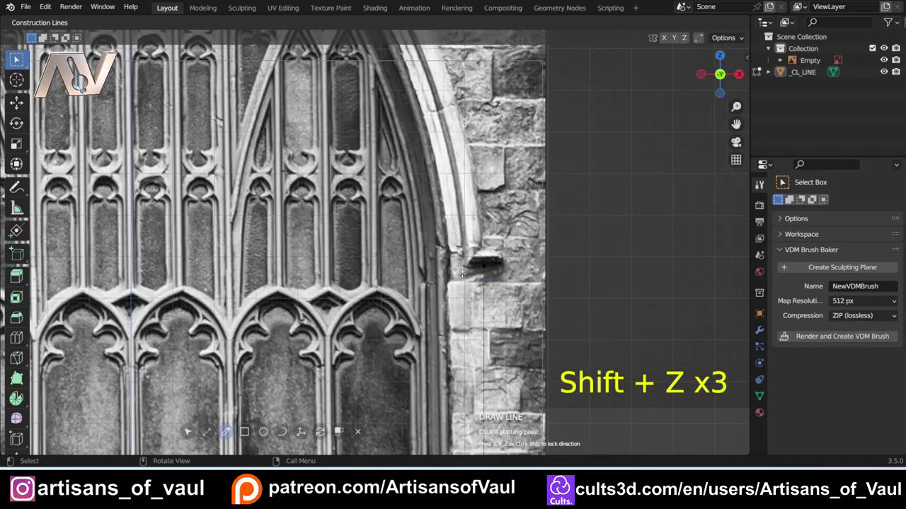
shift+middle_drag(500, 281, 386, 269)
scroll(385, 269, up, 4)
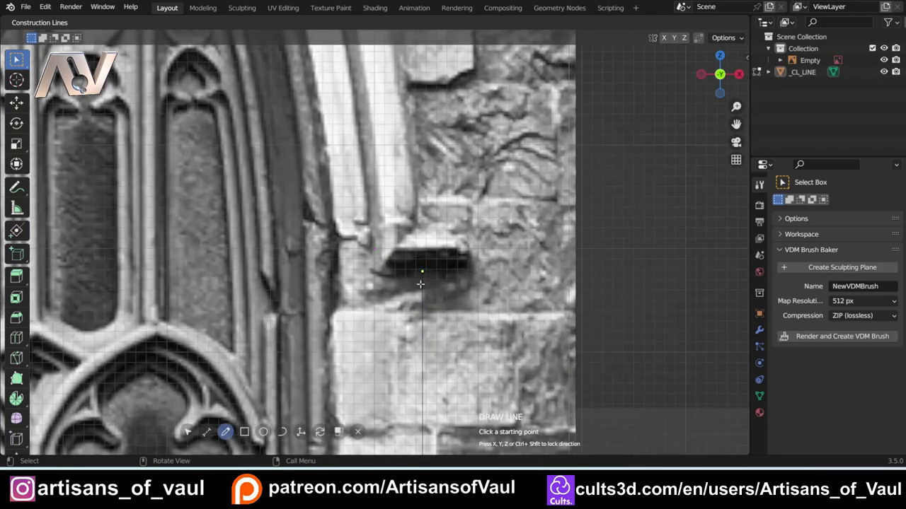
scroll(407, 295, down, 6)
scroll(407, 295, down, 1)
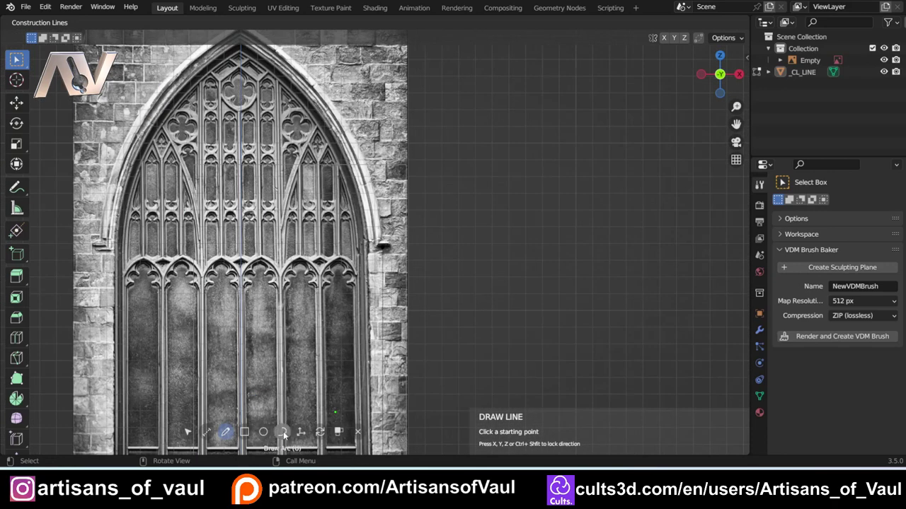
click(283, 432)
scroll(388, 251, up, 2)
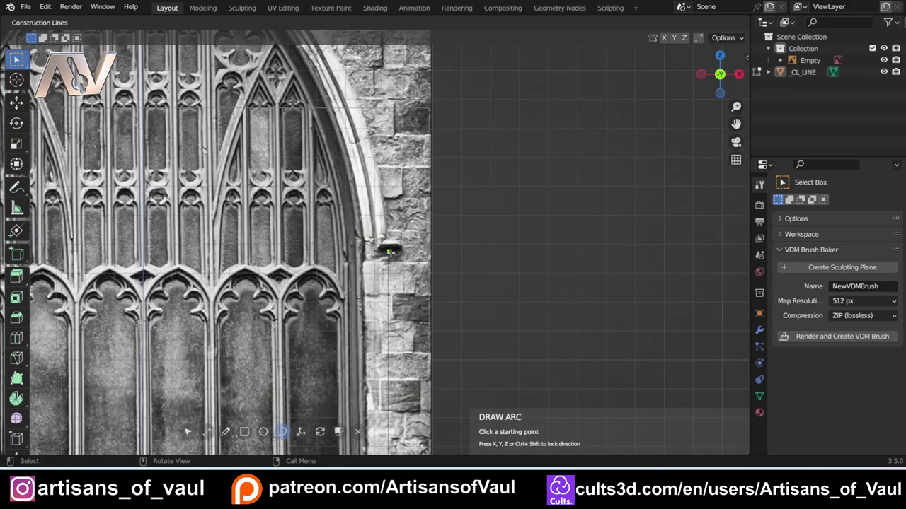
click(390, 251)
shift+middle_drag(340, 120, 423, 382)
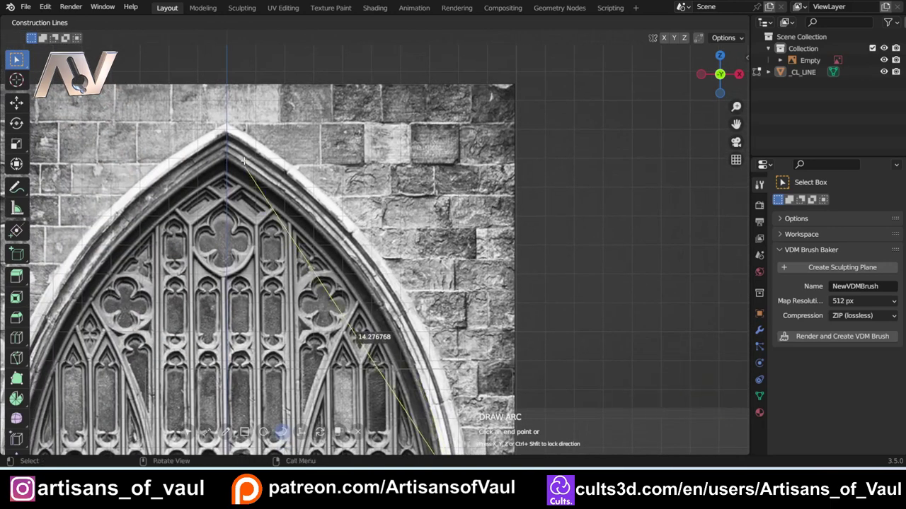
shift+scroll(248, 142, down, 3)
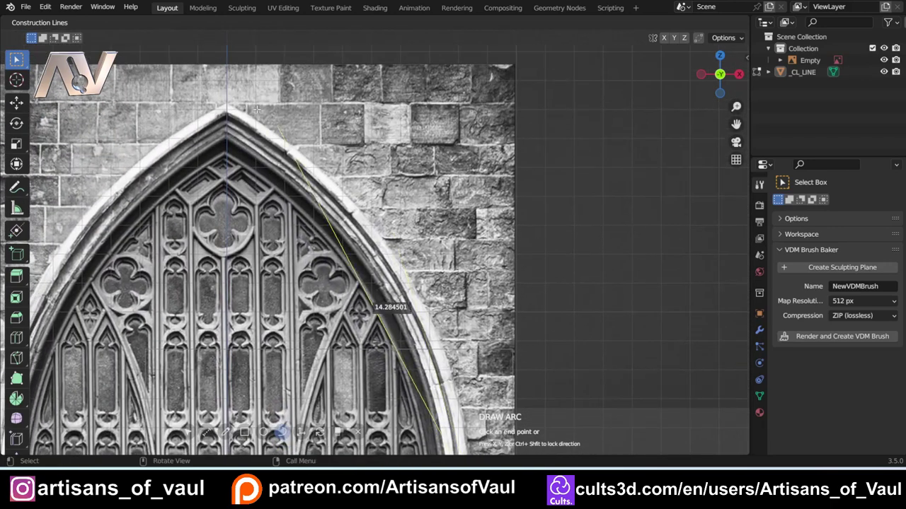
click(290, 131)
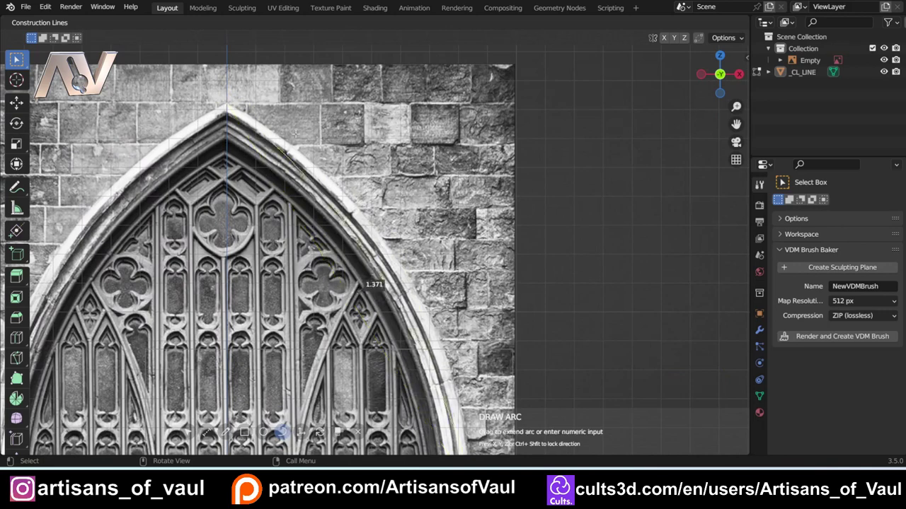
scroll(341, 172, up, 1)
ctrl+scroll(349, 181, up, 1)
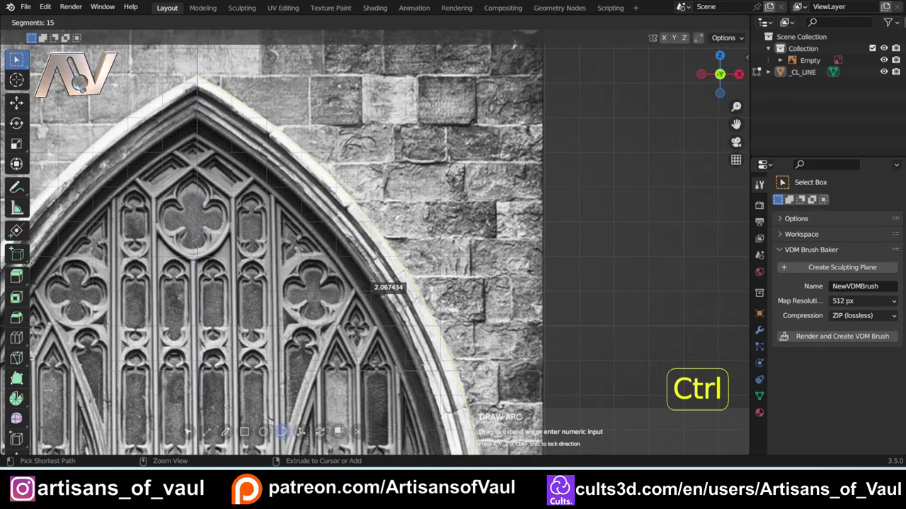
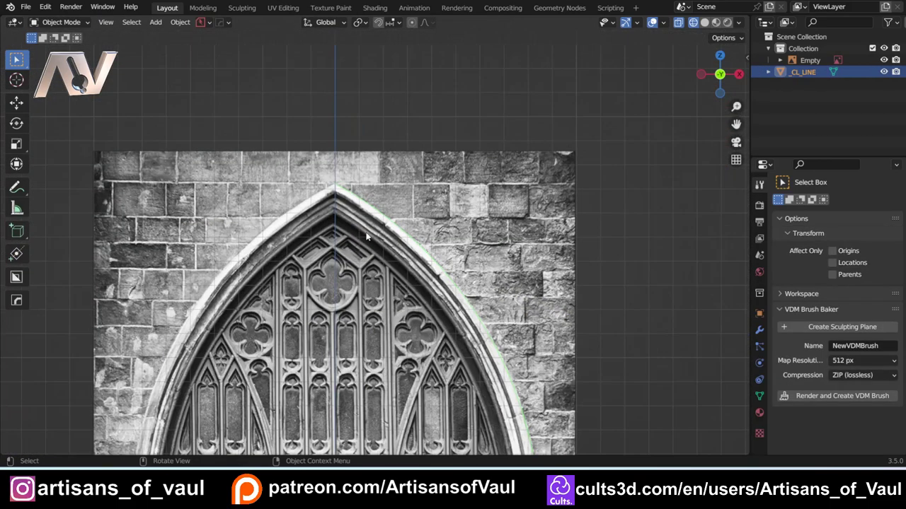
Step: Examine how the traced arc follows the arch's outer edge, and inspect the open outline in solid view from an angle
scroll(366, 236, up, 3)
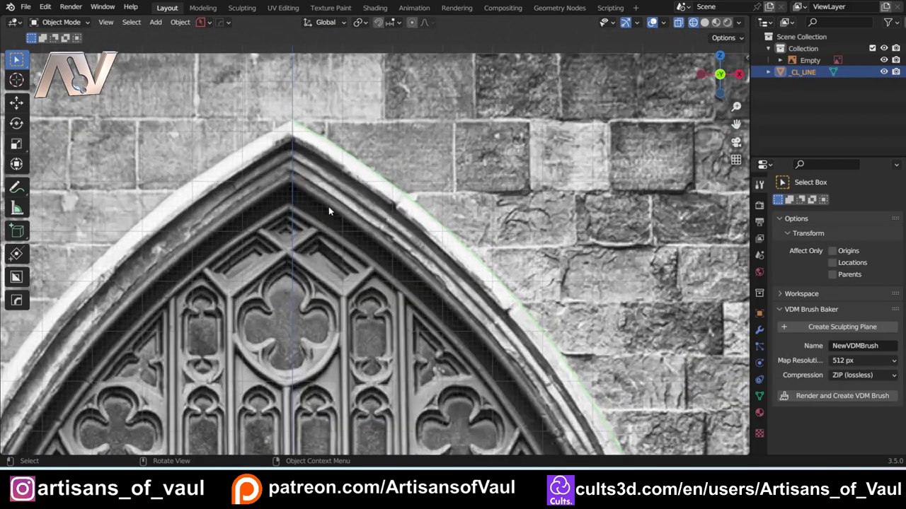
scroll(328, 206, down, 3)
shift+middle_drag(366, 221, 365, 158)
key(shift+z)
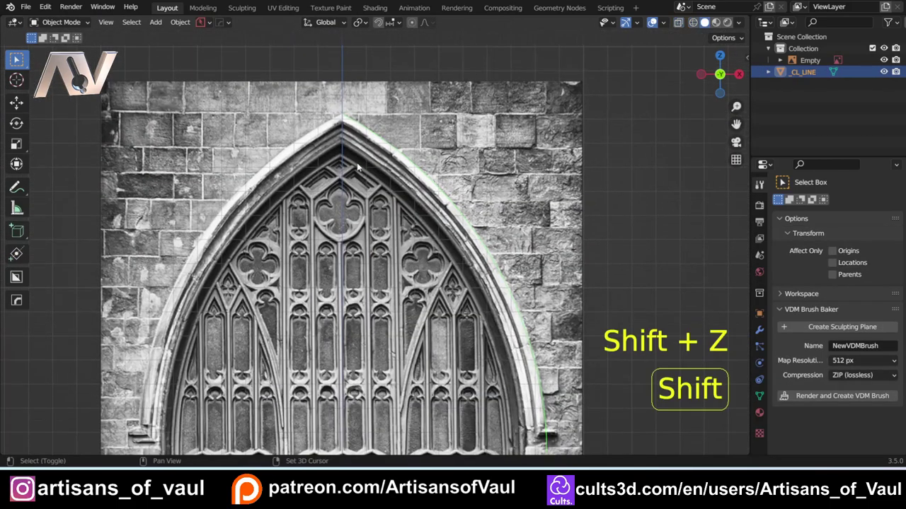
middle_drag(401, 117, 396, 128)
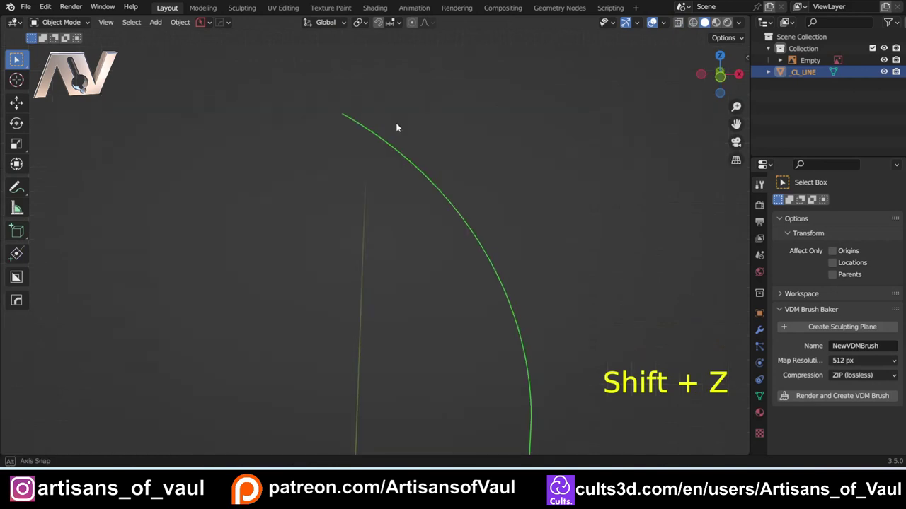
shift+middle_drag(389, 261, 372, 130)
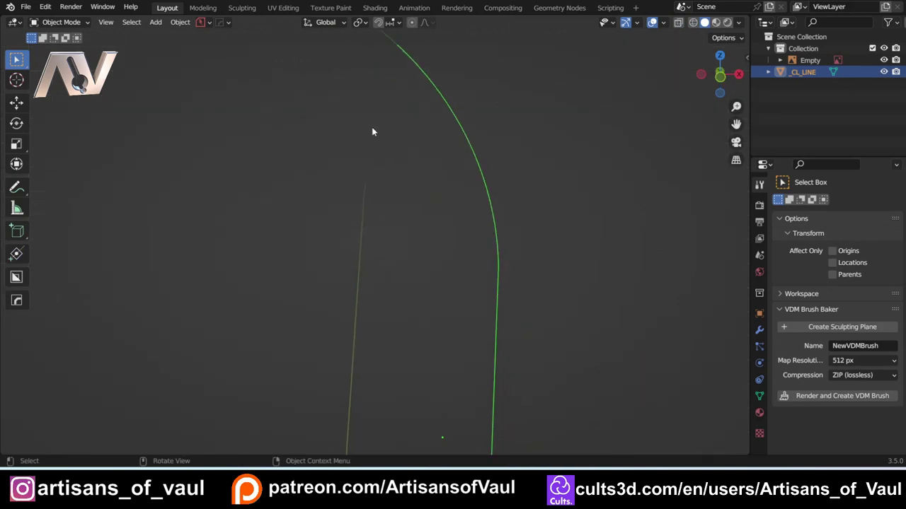
scroll(367, 149, down, 4)
Step: Close the half-window outline into a face by drawing a line between the base line's inner end and the arc's apex, in the same mesh
click(16, 254)
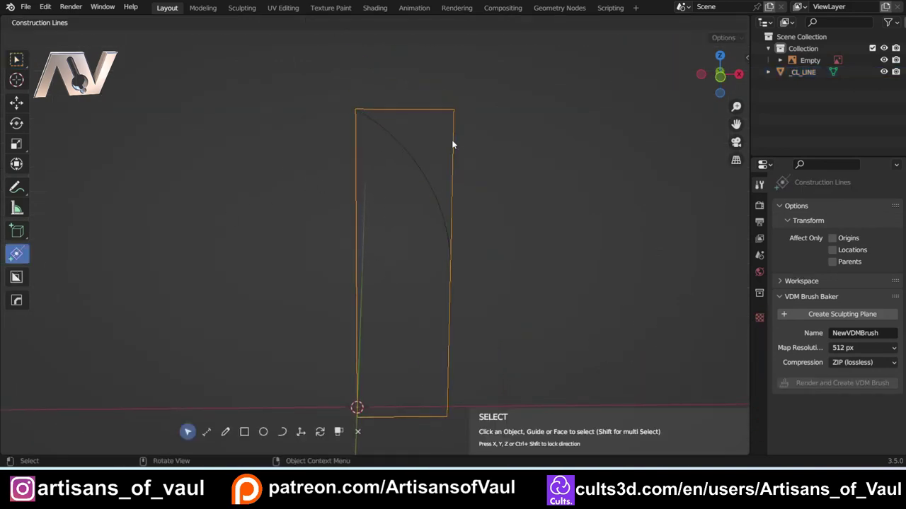
key(Tab)
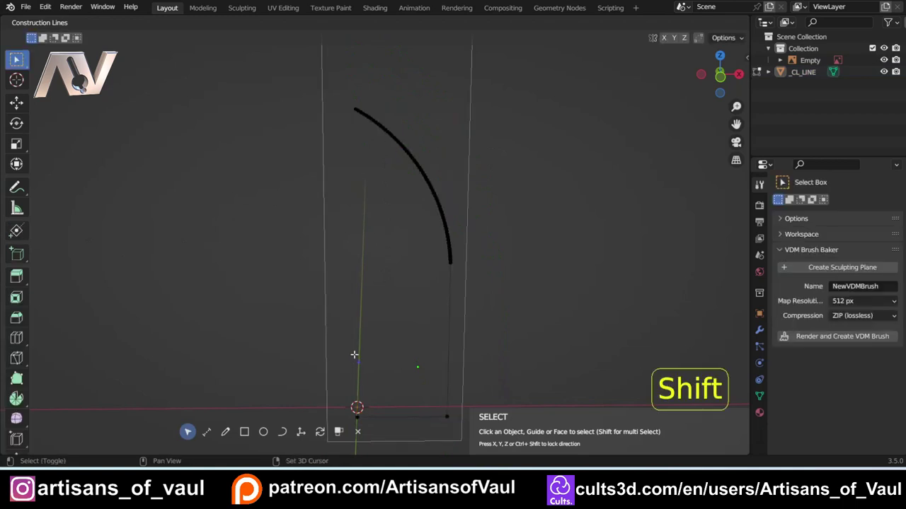
shift+middle_drag(354, 356, 230, 439)
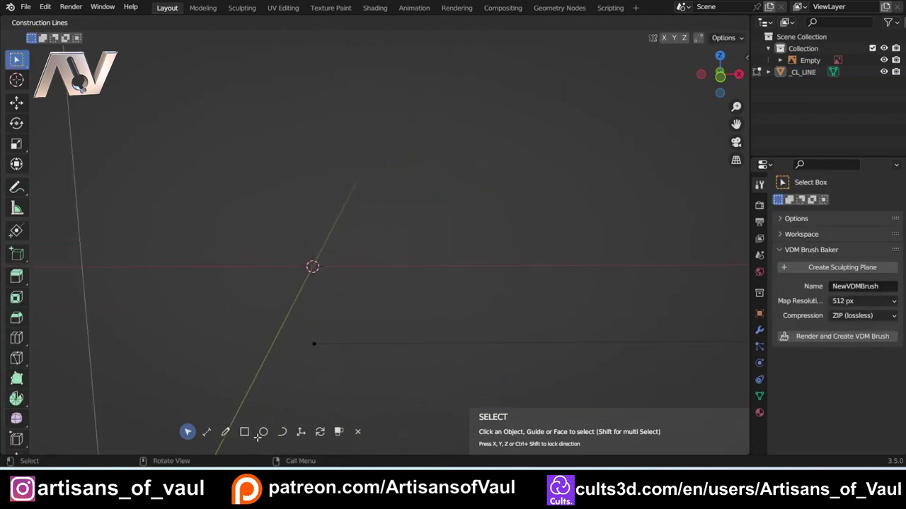
click(225, 433)
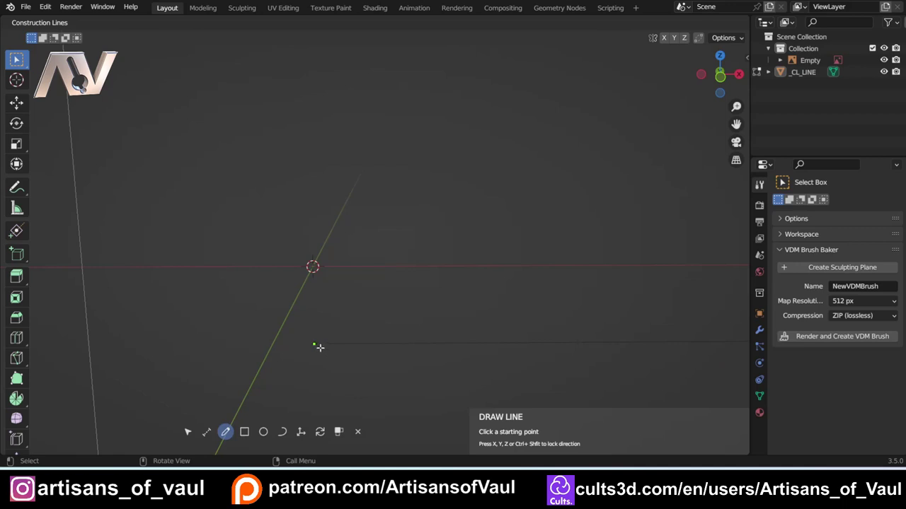
click(314, 344)
scroll(354, 144, down, 3)
shift+middle_drag(366, 134, 282, 388)
scroll(335, 307, down, 5)
shift+middle_drag(354, 113, 371, 26)
scroll(362, 319, up, 5)
click(371, 206)
scroll(371, 207, down, 6)
scroll(430, 307, down, 5)
middle_drag(421, 285, 390, 248)
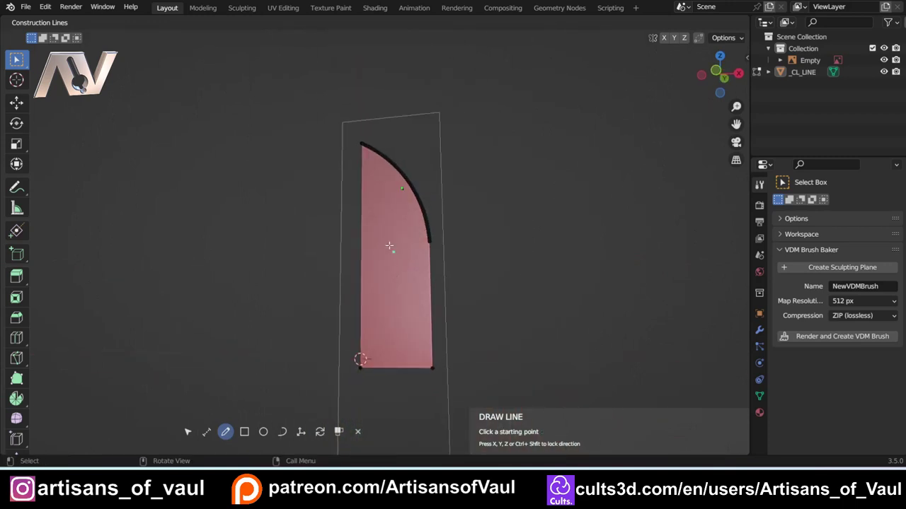
key(Tab)
click(19, 63)
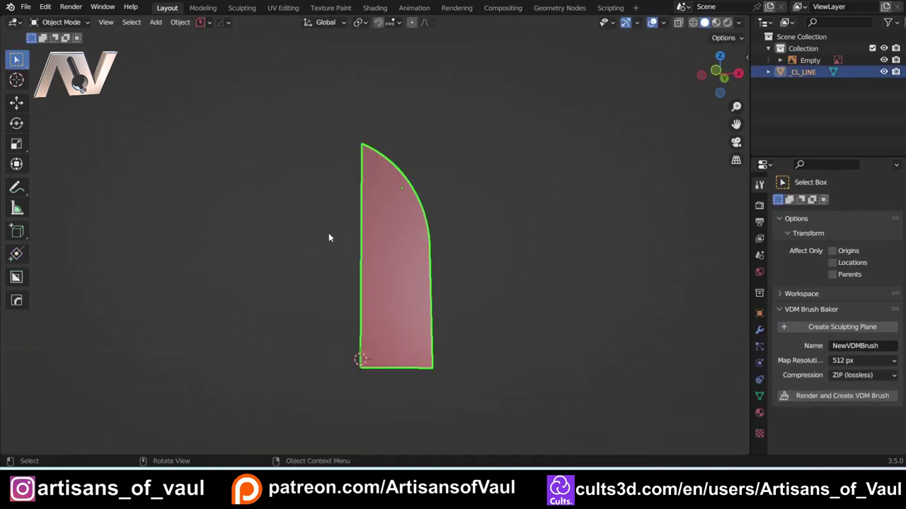
Step: Compare the closed half-window outline with the reference photo in front wireframe view
key(KP_Divide)
key(KP_Divide)
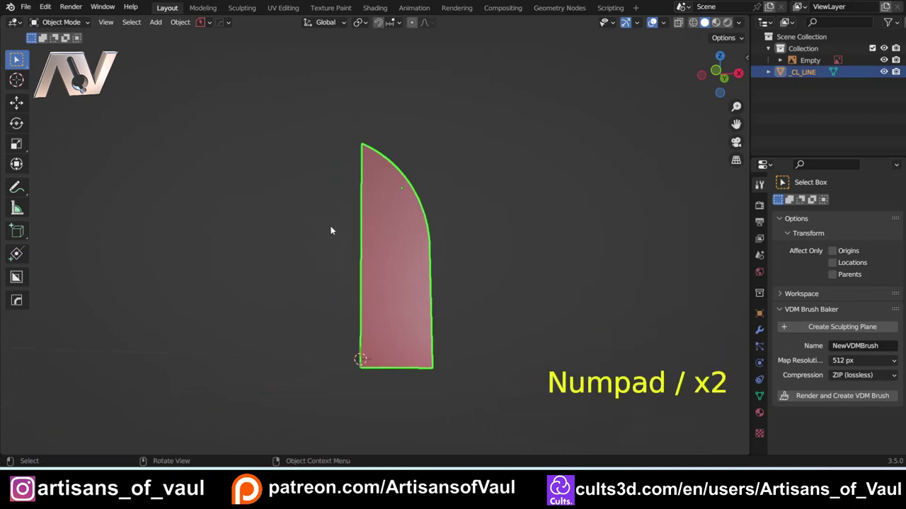
key(shift+z)
click(724, 77)
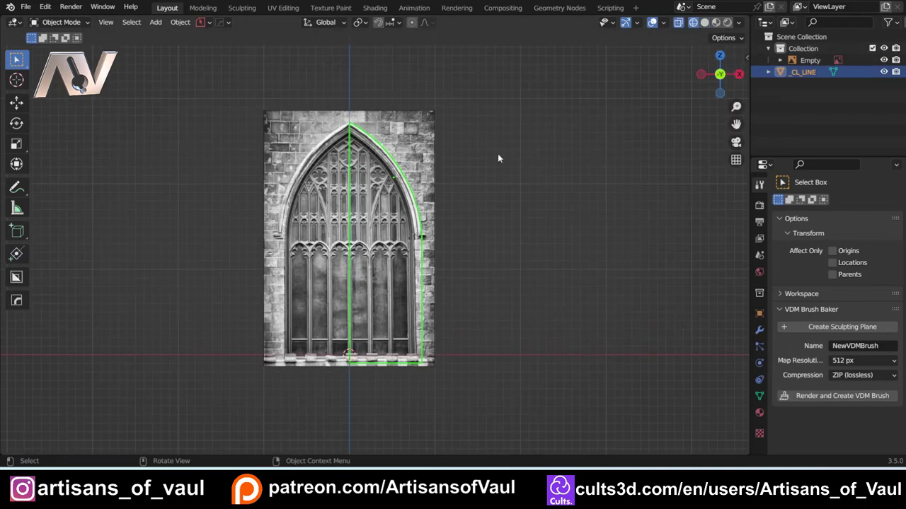
scroll(362, 181, up, 4)
shift+middle_drag(362, 182, 451, 340)
scroll(380, 257, down, 3)
scroll(396, 262, up, 3)
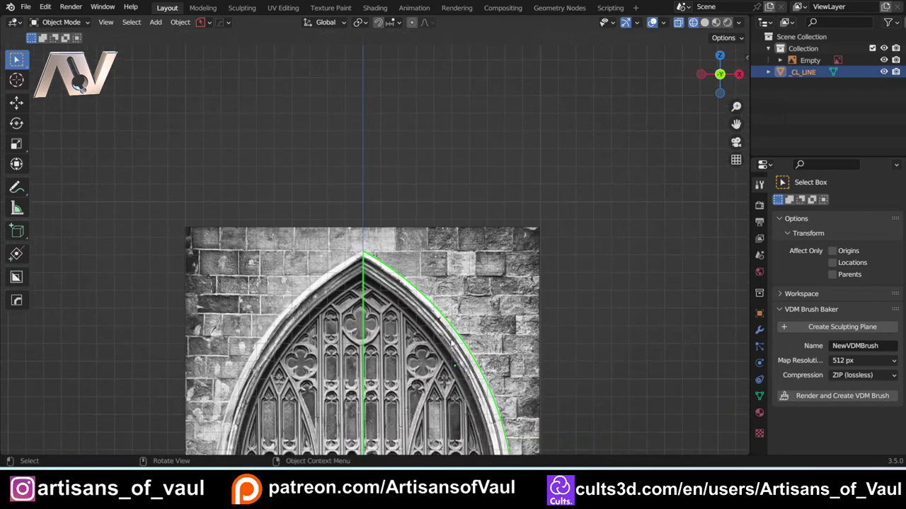
Step: Select the outline's apex vertex on the centre line in Edit Mode and set the object's origin to that vertex
scroll(431, 352, up, 4)
shift+middle_drag(412, 227, 397, 293)
key(Tab)
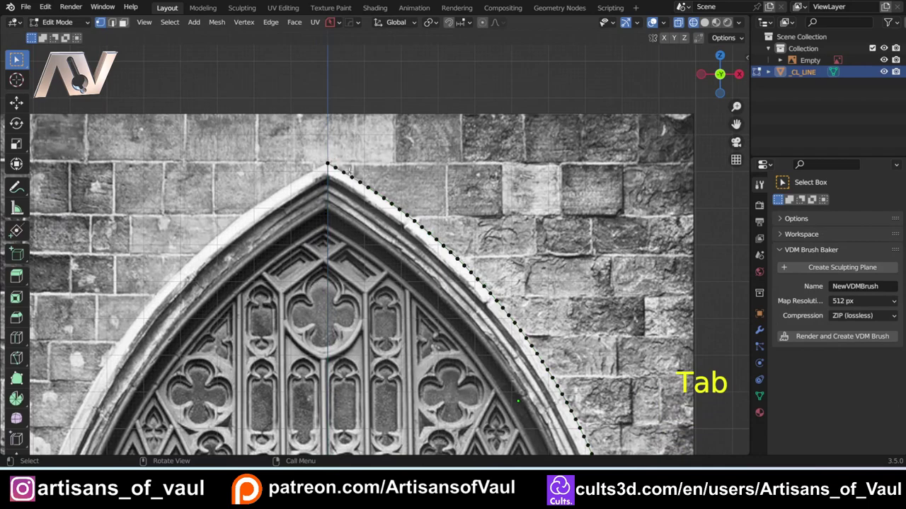
click(329, 177)
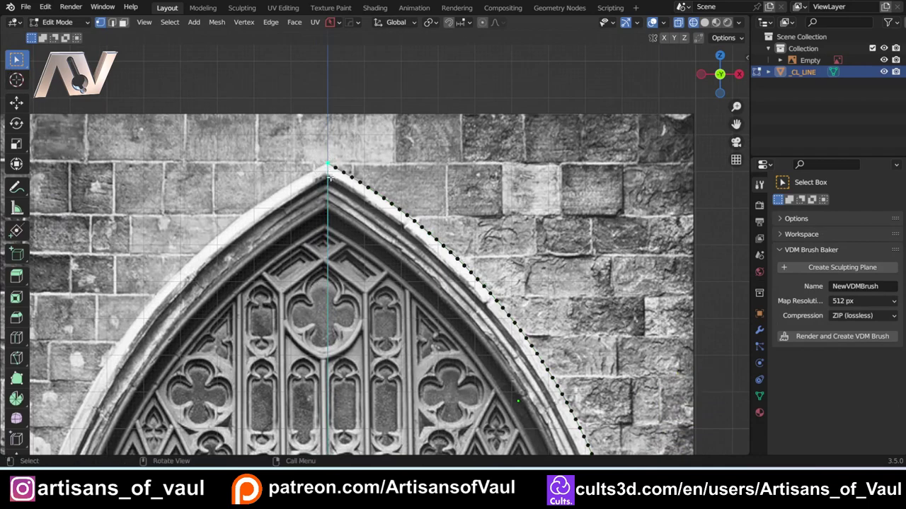
scroll(326, 171, up, 3)
click(296, 110)
shift+middle_drag(296, 111, 355, 214)
scroll(355, 214, up, 4)
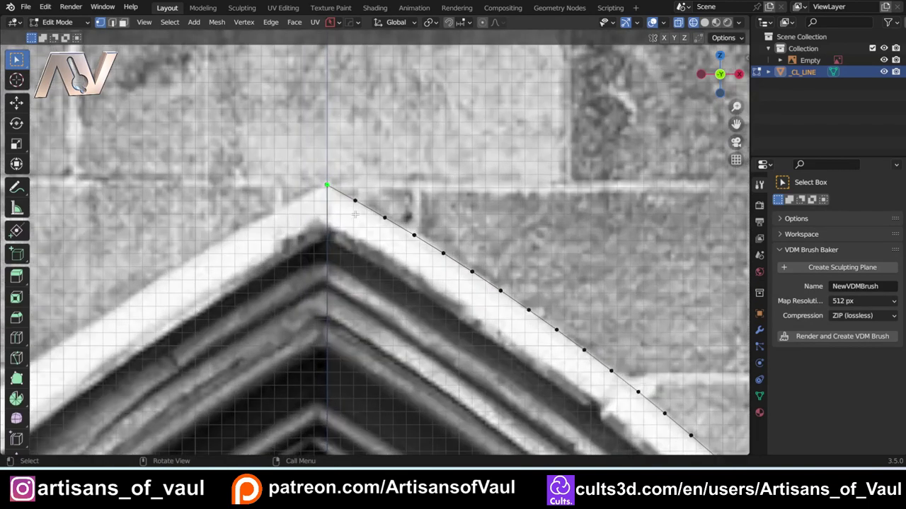
key(shift+s)
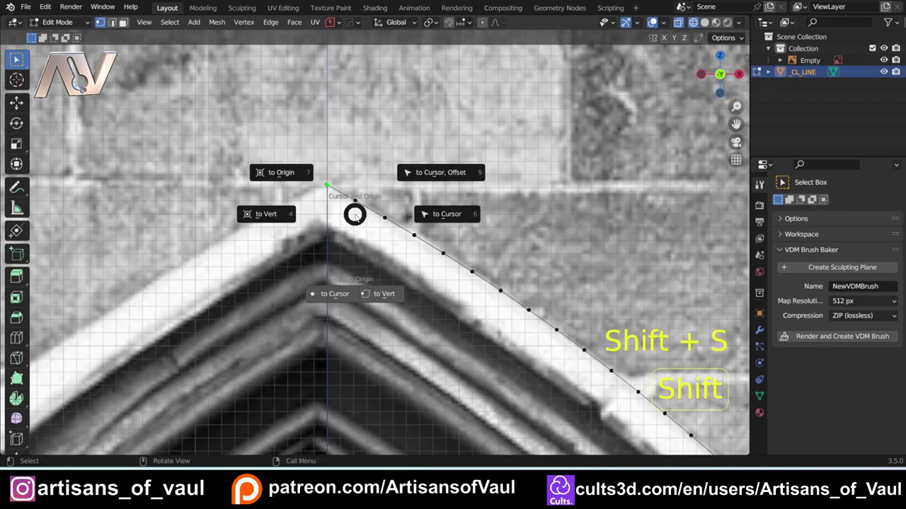
click(384, 299)
scroll(364, 217, up, 10)
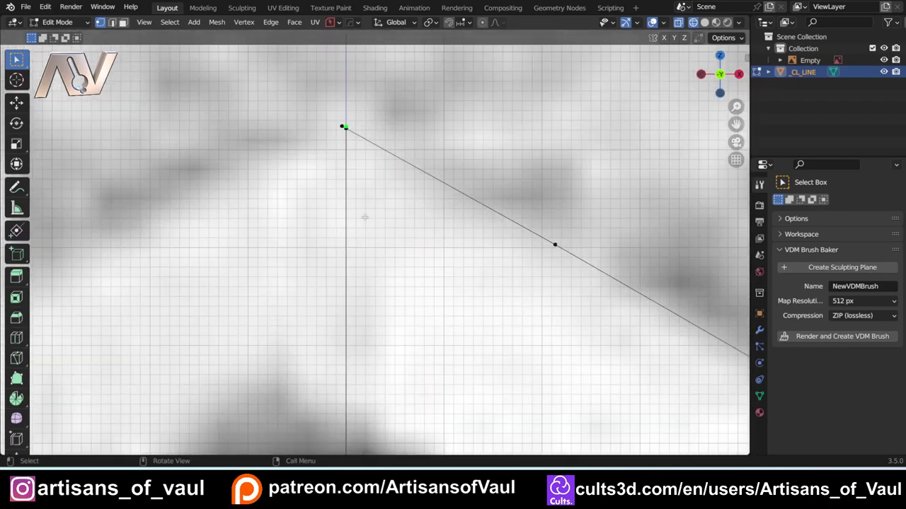
Step: Merge the stray vertex beside the outline's apex into the apex vertex on the centre line
scroll(365, 217, up, 6)
shift+middle_drag(336, 147, 408, 299)
scroll(404, 287, up, 1)
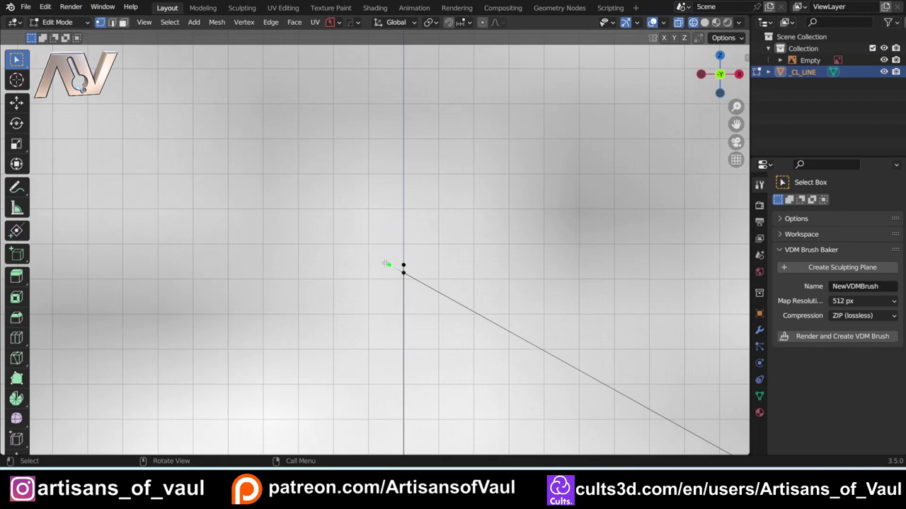
shift+click(404, 274)
key(1)
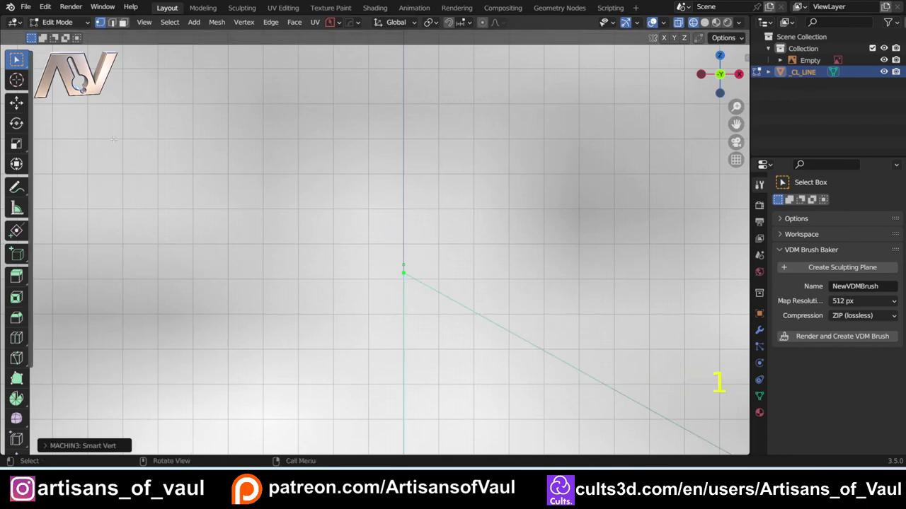
scroll(409, 278, down, 1)
scroll(417, 271, down, 5)
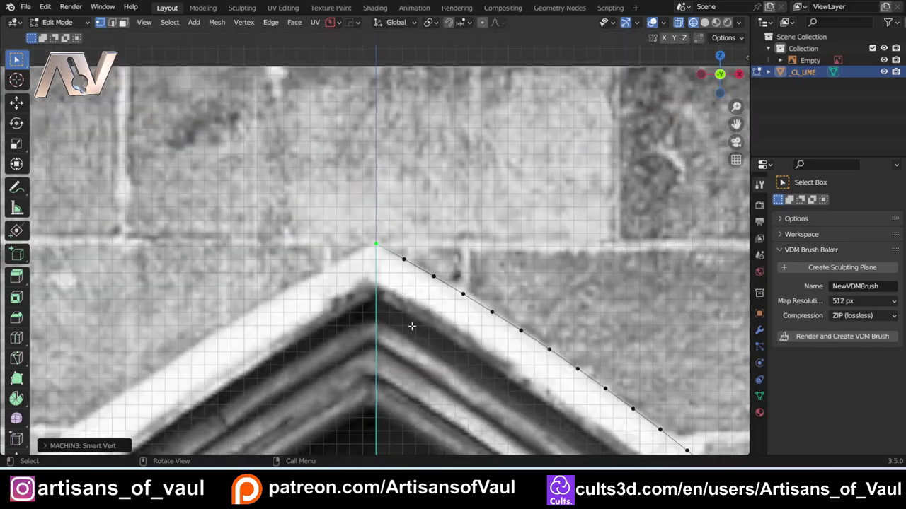
Step: Select the outline's bottom vertex on the centre line, set the object's origin to it and return to Object Mode
shift+middle_drag(411, 326, 421, 42)
scroll(424, 297, up, 6)
shift+middle_drag(435, 301, 409, 285)
scroll(409, 285, up, 3)
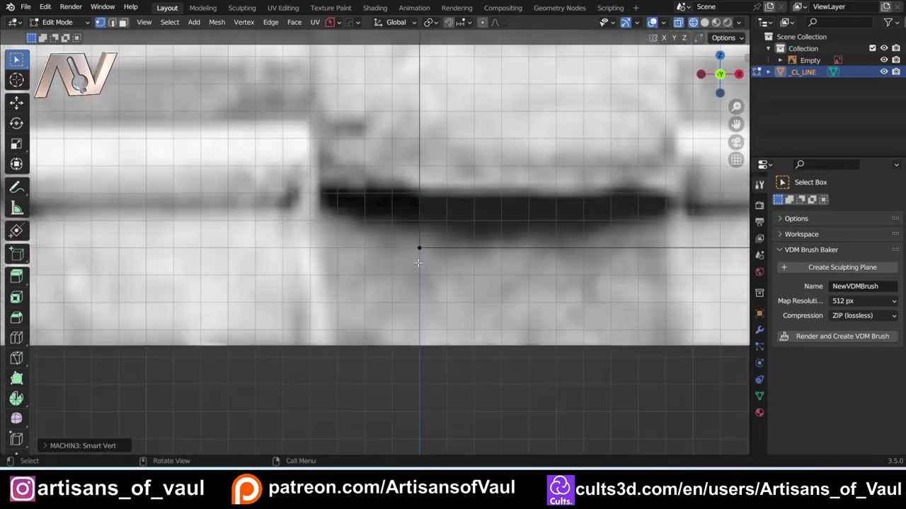
click(419, 249)
key(g)
right_click(448, 295)
scroll(448, 295, down, 12)
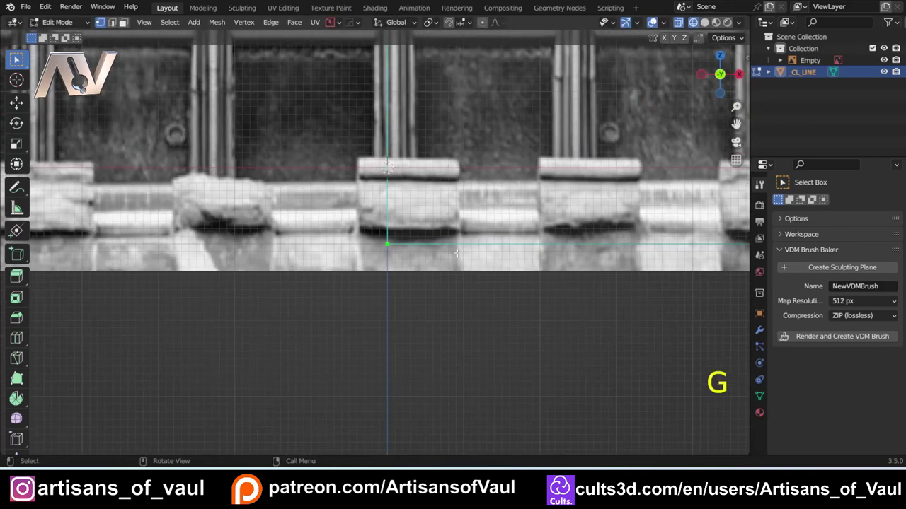
shift+middle_drag(411, 326, 375, 335)
scroll(360, 281, up, 3)
shift+middle_drag(333, 242, 344, 290)
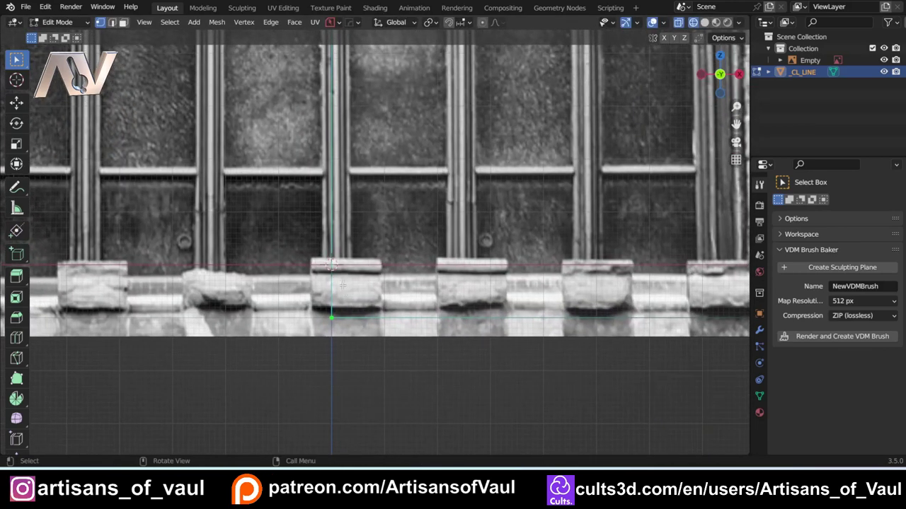
scroll(344, 290, up, 2)
shift+middle_drag(326, 348, 354, 305)
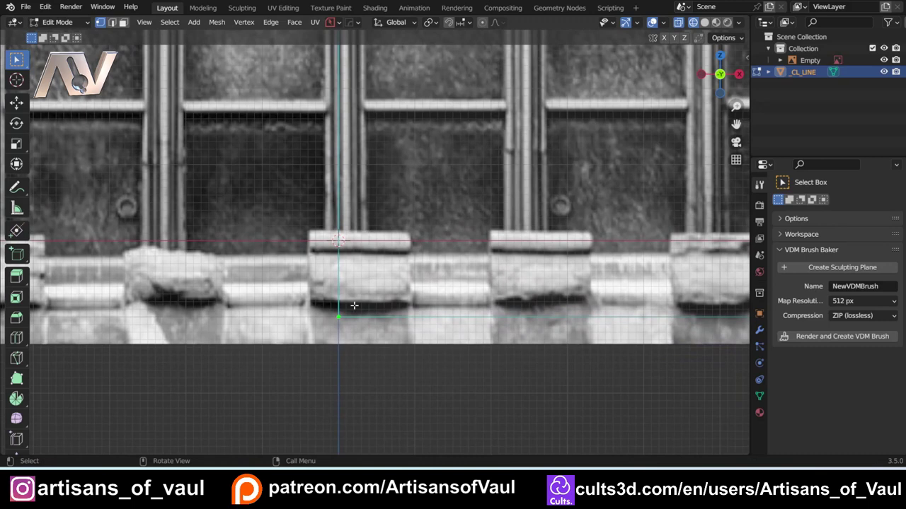
key(shift+s)
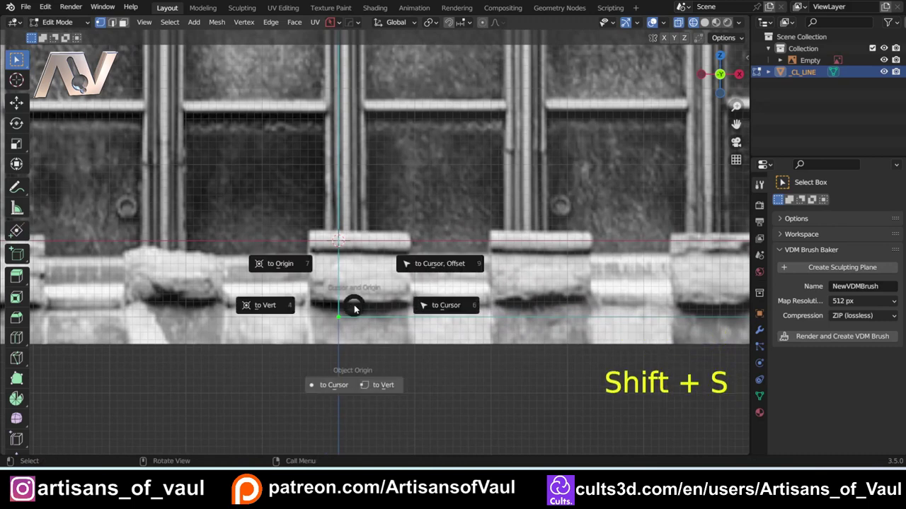
click(373, 386)
key(Tab)
Step: Mirror the half-window outline across the X axis with a new HardOps mirror modifier
scroll(386, 233, down, 4)
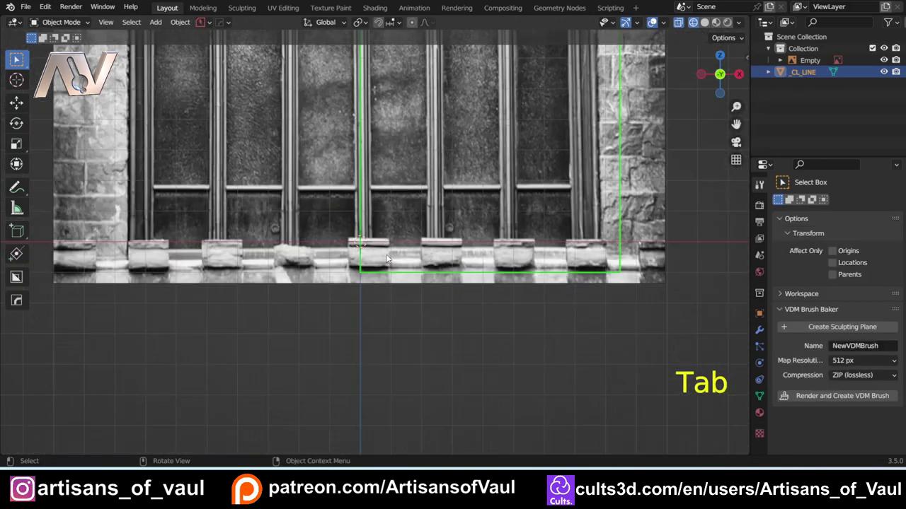
scroll(387, 258, down, 6)
shift+middle_drag(413, 203, 382, 212)
scroll(417, 320, up, 1)
key(alt+x)
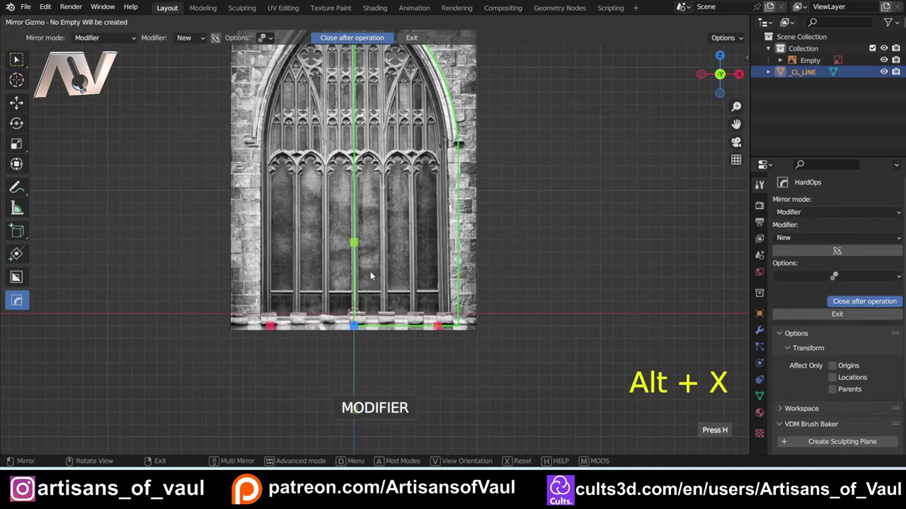
click(437, 327)
shift+middle_drag(437, 327, 327, 318)
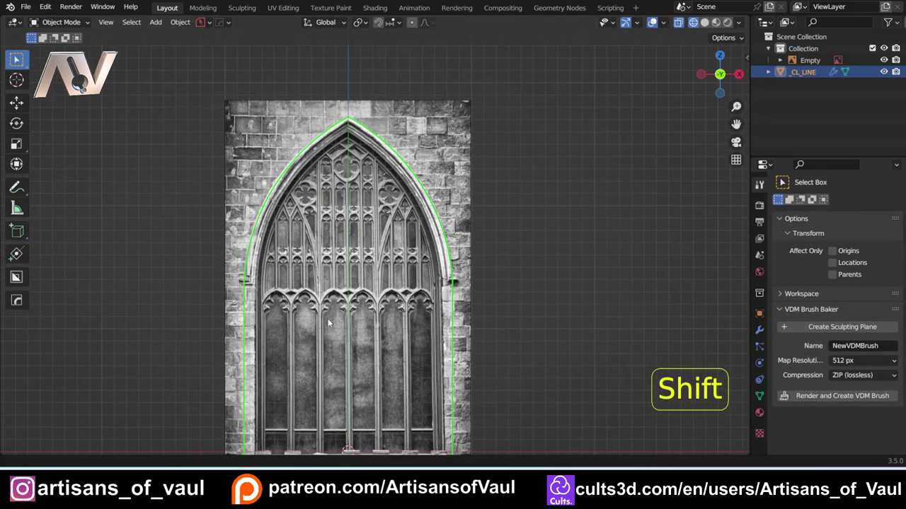
Step: Examine how the mirrored outline matches the reference arch, and inspect the shape from an angle in solid view
scroll(328, 319, up, 5)
scroll(341, 267, down, 5)
shift+middle_drag(341, 216, 347, 53)
scroll(333, 141, down, 2)
shift+middle_drag(314, 216, 315, 176)
middle_drag(499, 250, 427, 225)
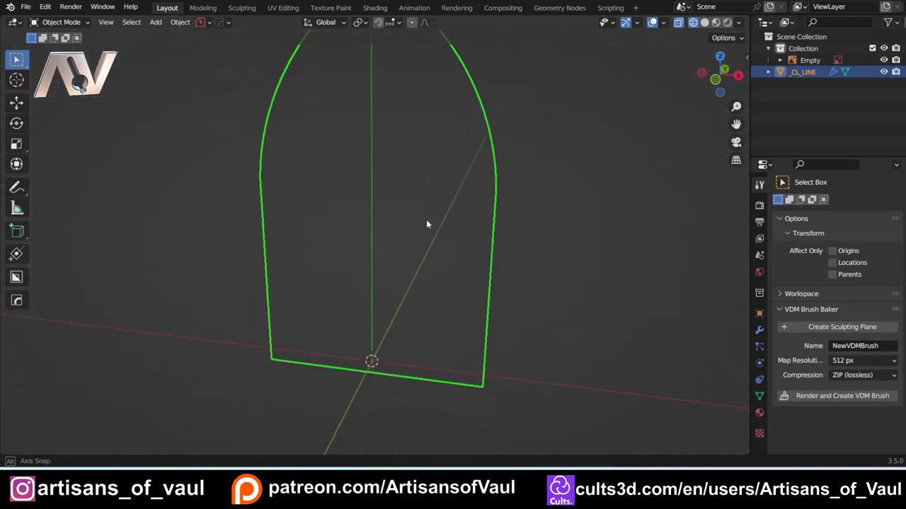
key(Tab)
key(Tab)
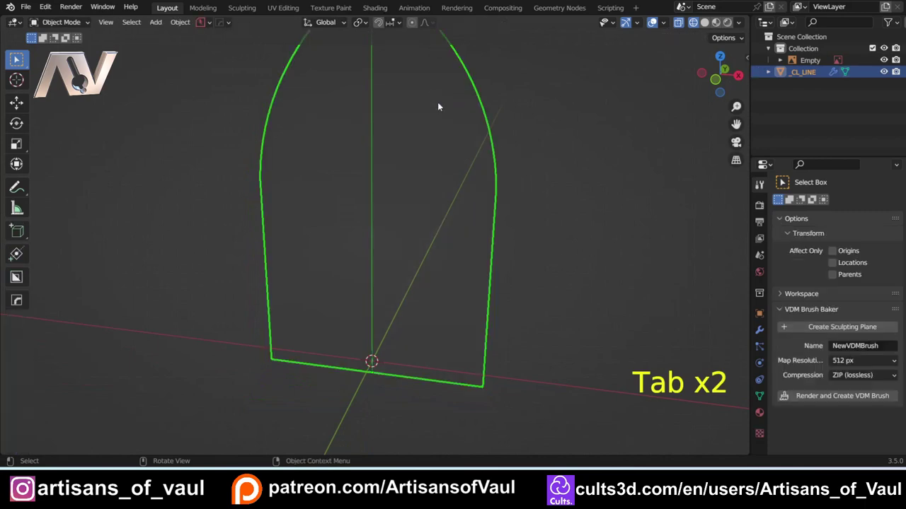
key(shift+z)
mouse_move(464, 152)
middle_down()
mouse_move(451, 257)
mouse_move(277, 264)
mouse_move(669, 85)
middle_up()
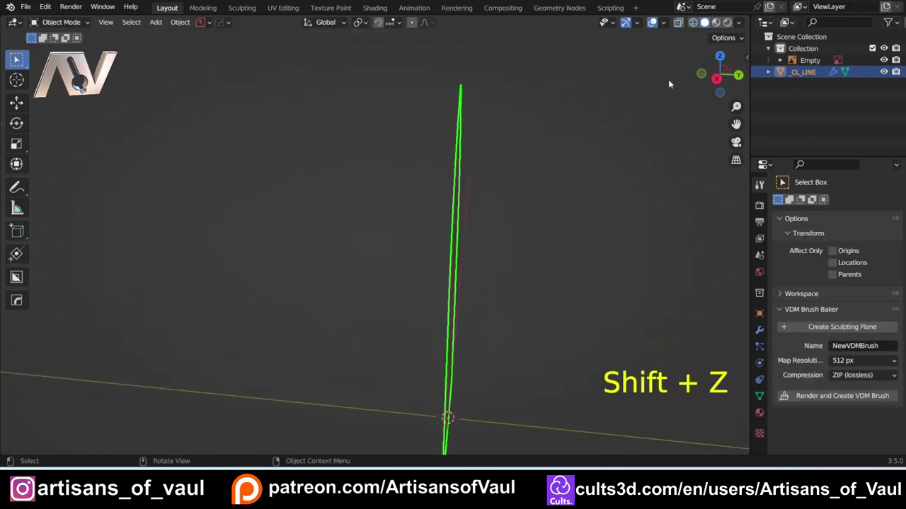
Step: Extrude the half-window face backwards in Edit Mode to give the mirrored window shape depth, and return to Object Mode
click(716, 80)
shift+middle_drag(430, 234, 386, 198)
key(Tab)
click(471, 200)
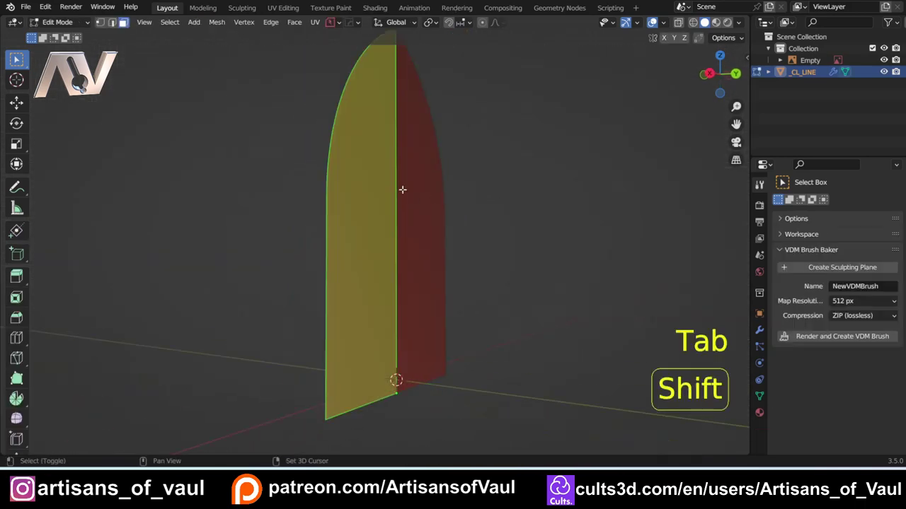
middle_drag(370, 233, 394, 234)
key(e)
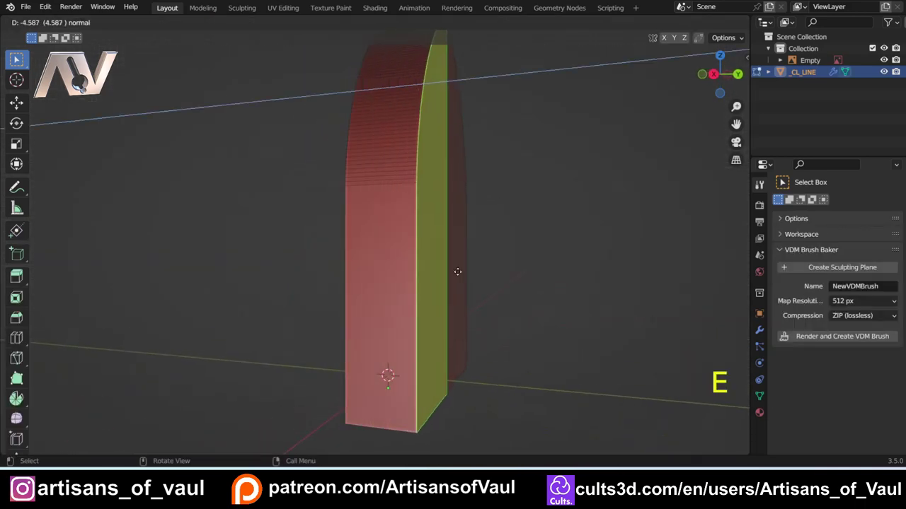
click(469, 285)
middle_drag(369, 293, 480, 231)
key(Tab)
click(494, 170)
scroll(448, 180, down, 3)
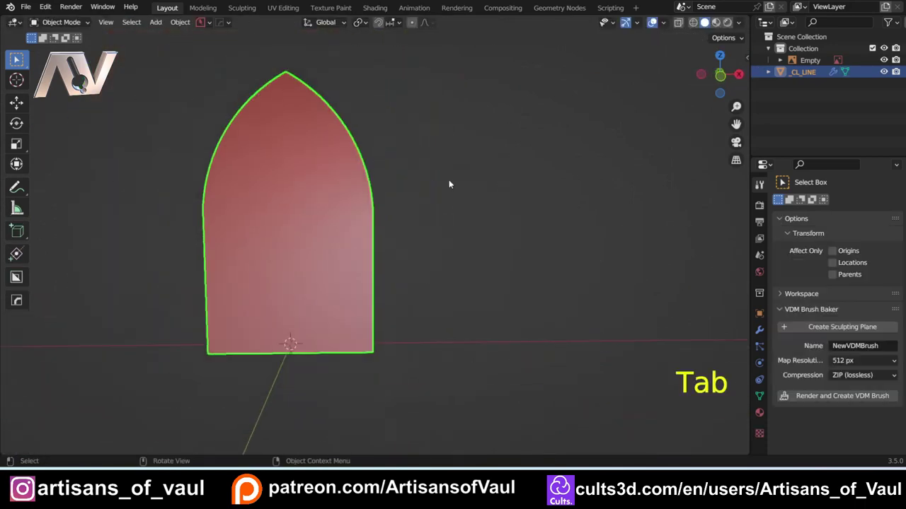
Step: Compare the extruded window shape's edges with the reference photo in front wireframe view
shift+middle_drag(448, 180, 547, 273)
click(719, 76)
key(shift+z)
scroll(513, 301, up, 1)
shift+middle_drag(479, 343, 420, 288)
scroll(512, 301, up, 2)
scroll(420, 288, down, 2)
scroll(420, 288, up, 1)
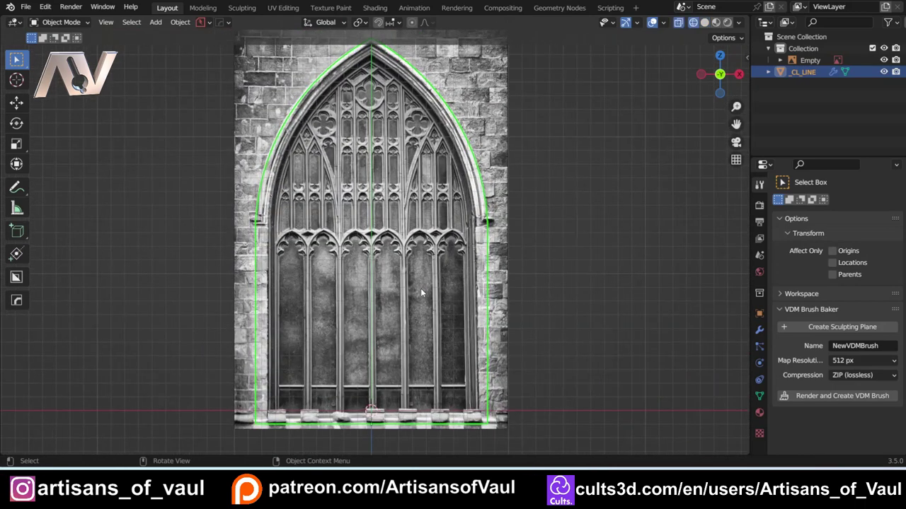
scroll(420, 290, up, 1)
scroll(460, 320, up, 1)
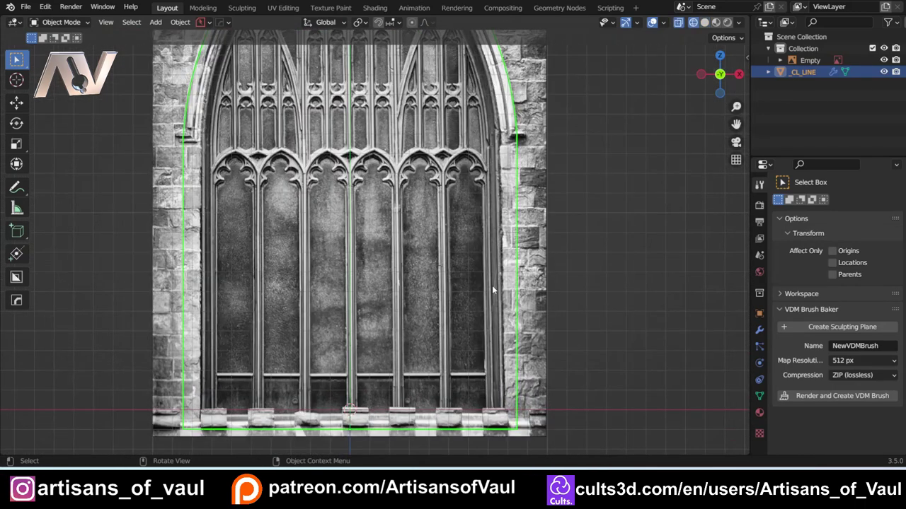
shift+scroll(386, 192, up, 3)
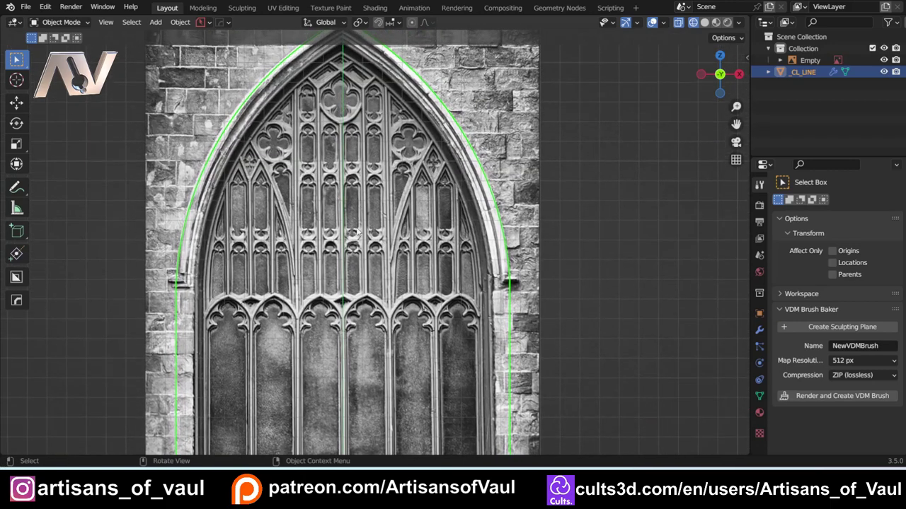
shift+scroll(418, 247, down, 3)
shift+middle_drag(419, 244, 424, 226)
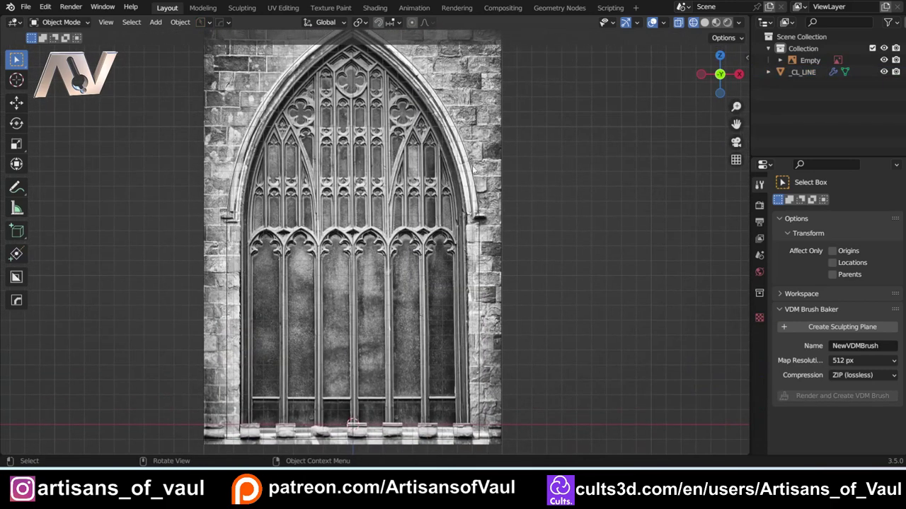
key(shift+z)
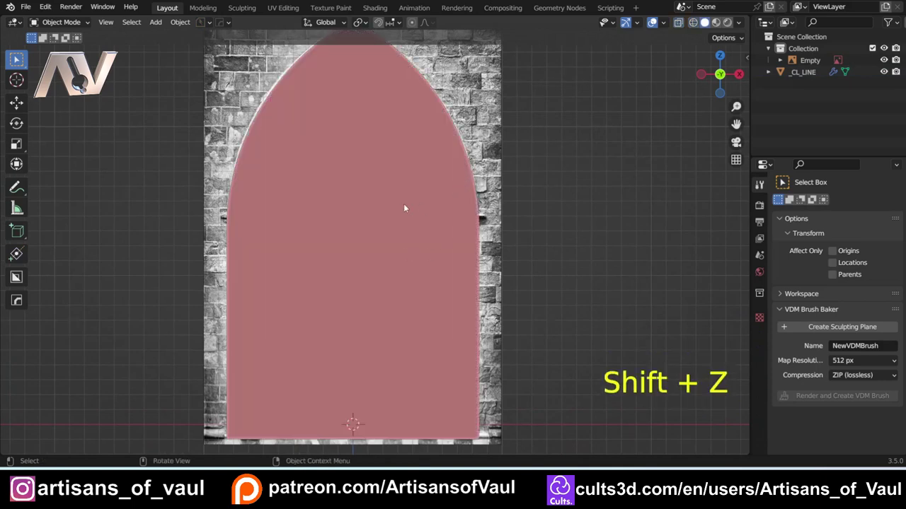
click(17, 187)
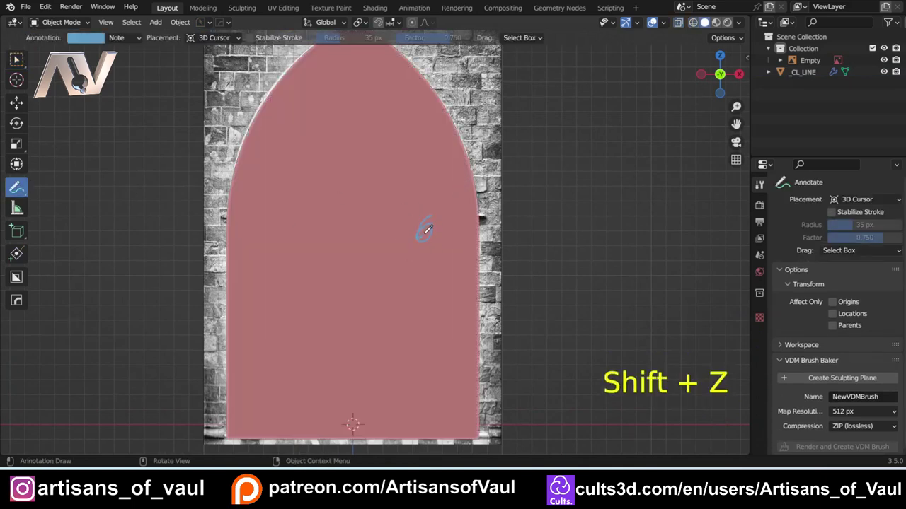
drag(427, 229, 297, 231)
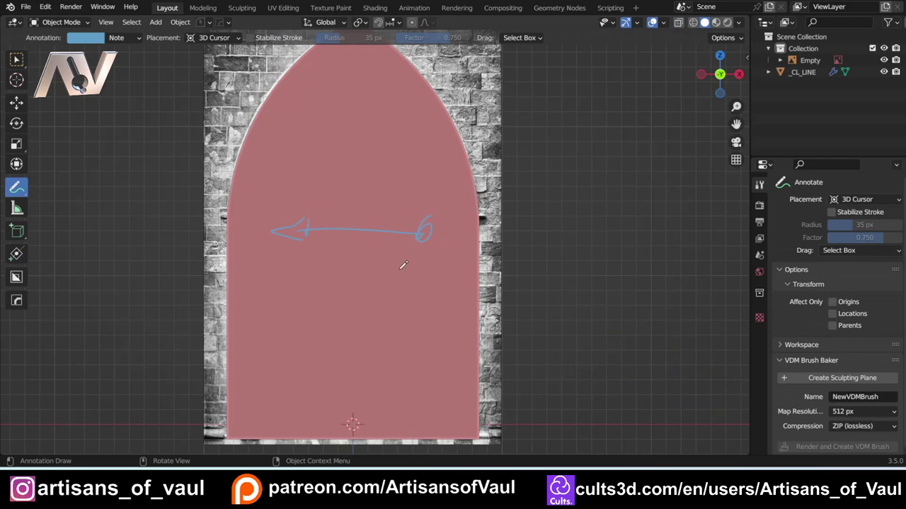
key(ctrl+z)
key(ctrl+z)
key(ctrl+z)
key(ctrl+z)
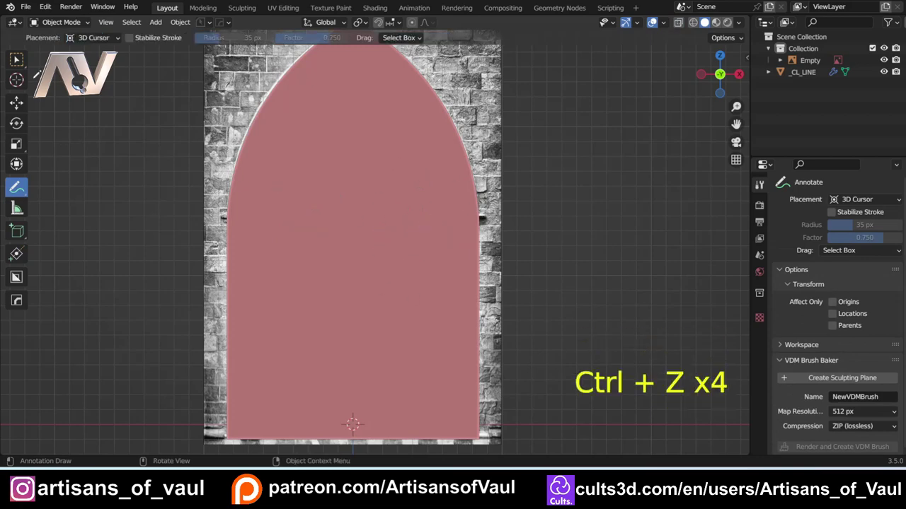
click(22, 63)
key(shift+z)
Step: Draw a vertical Construction Lines segment about 12.35 long down the first mullion right of centre, from its arch springing to the sill block
scroll(407, 327, up, 3)
shift+middle_drag(370, 308, 365, 159)
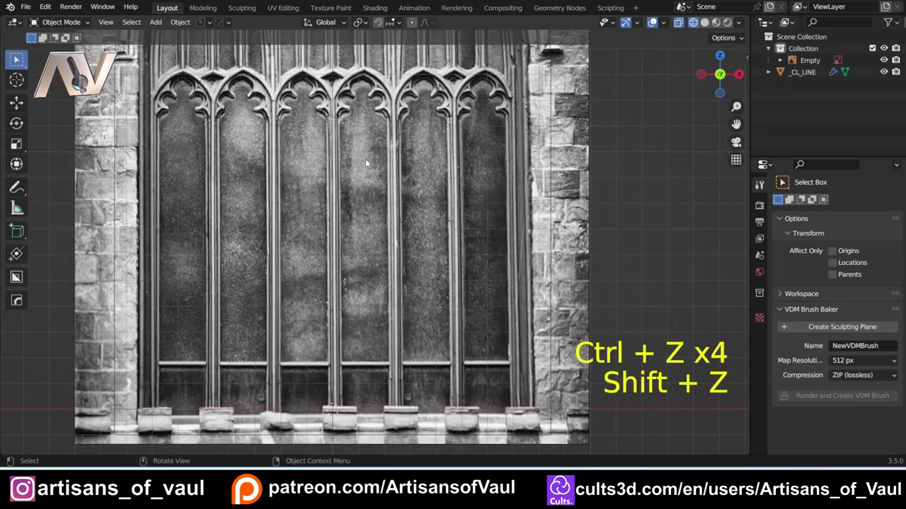
shift+middle_drag(373, 126, 393, 234)
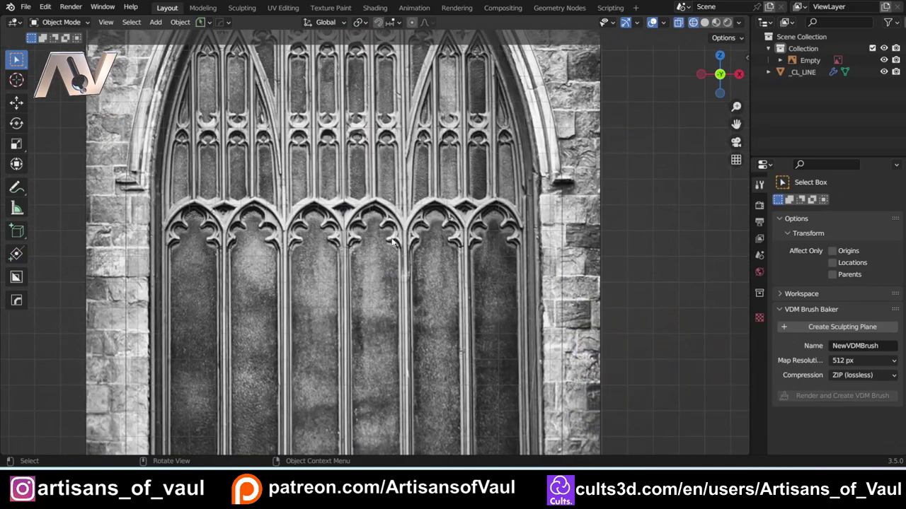
scroll(415, 218, down, 4)
scroll(367, 183, up, 4)
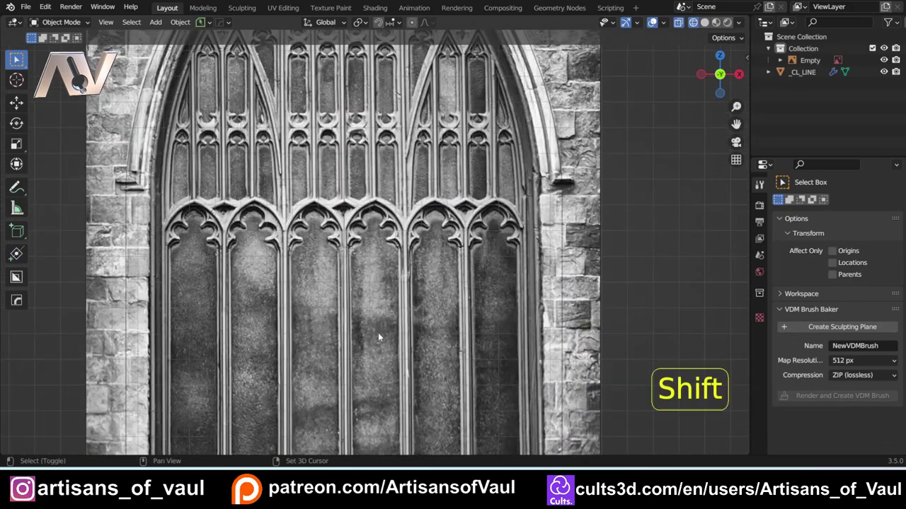
shift+middle_drag(378, 332, 312, 220)
click(16, 254)
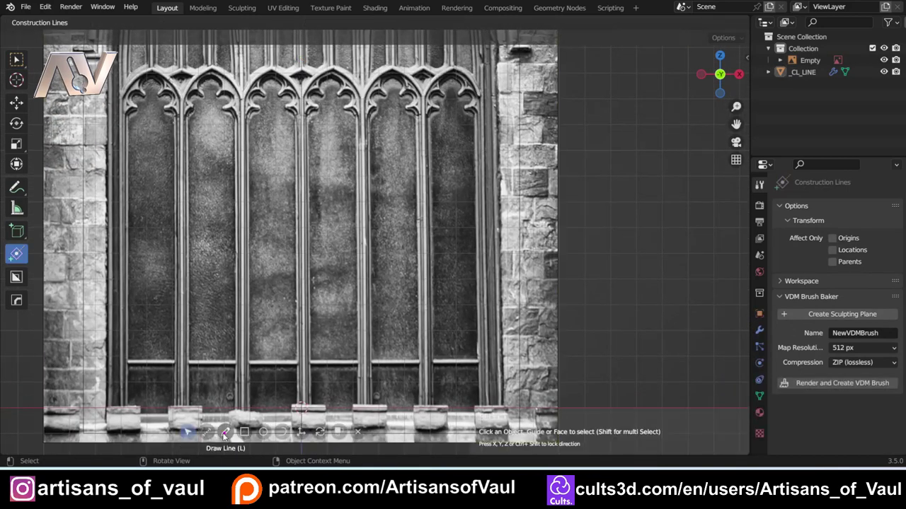
click(223, 434)
shift+scroll(347, 289, down, 4)
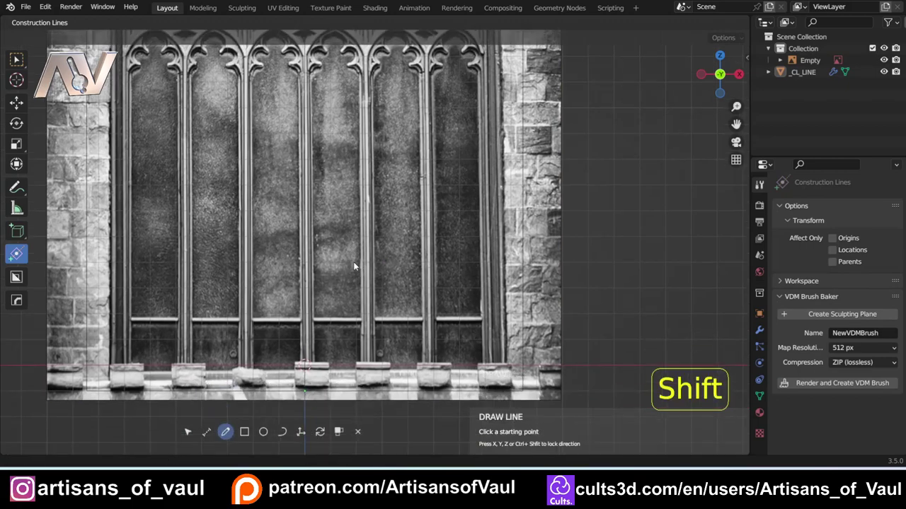
shift+scroll(356, 247, up, 6)
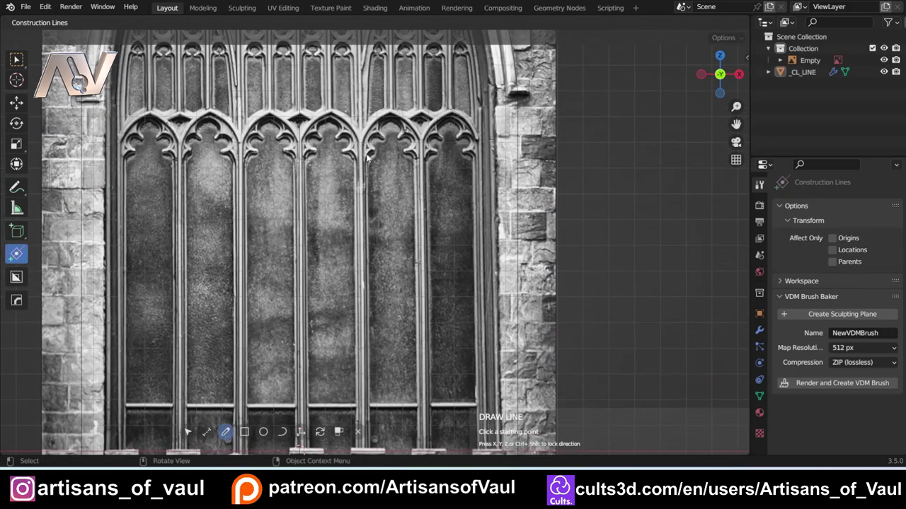
scroll(357, 151, up, 8)
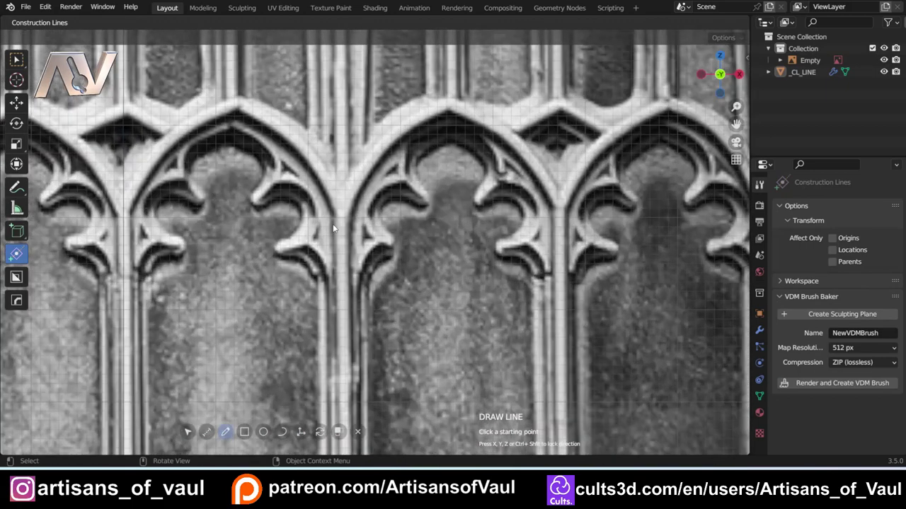
scroll(335, 253, down, 5)
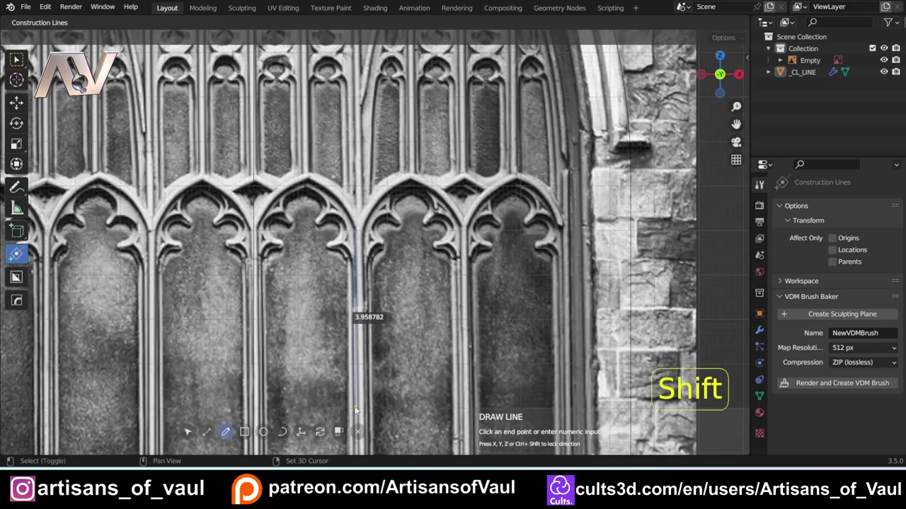
shift+scroll(347, 319, down, 6)
scroll(358, 340, up, 3)
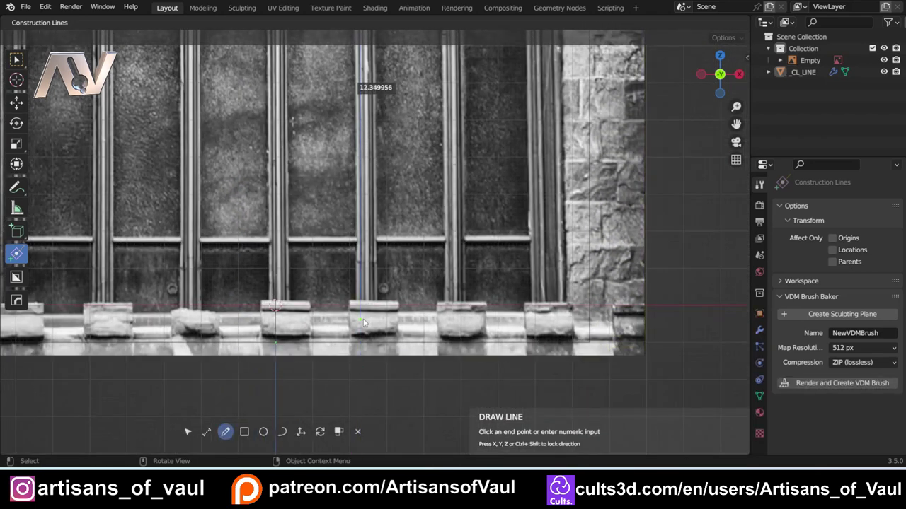
click(362, 324)
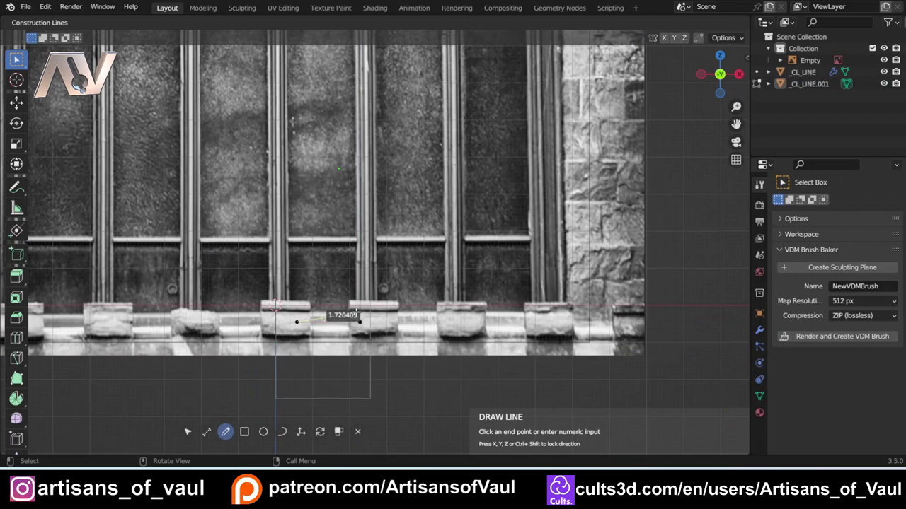
Step: Finish the sill line about 1.72 long, and draw a 32-segment Construction Lines arc from the mullion line's upper end to the light's apex
shift+scroll(341, 233, up, 8)
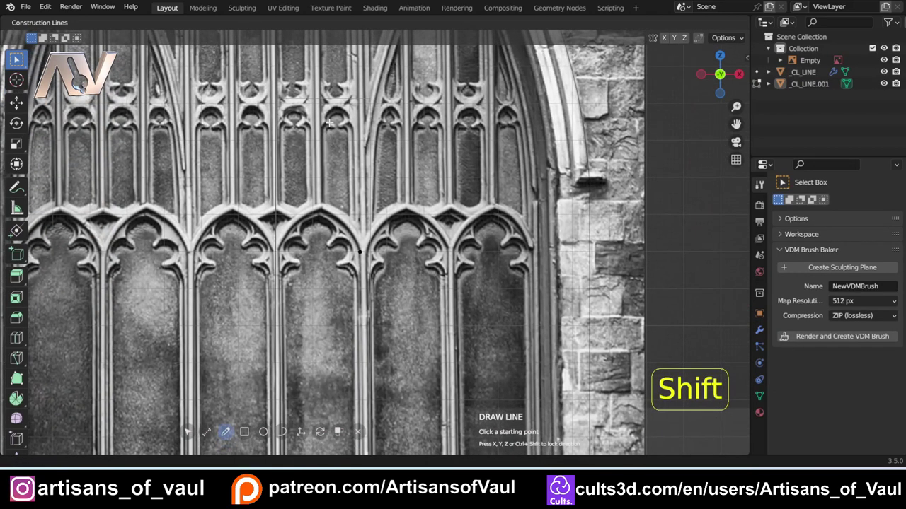
scroll(353, 198, up, 2)
shift+scroll(354, 198, up, 3)
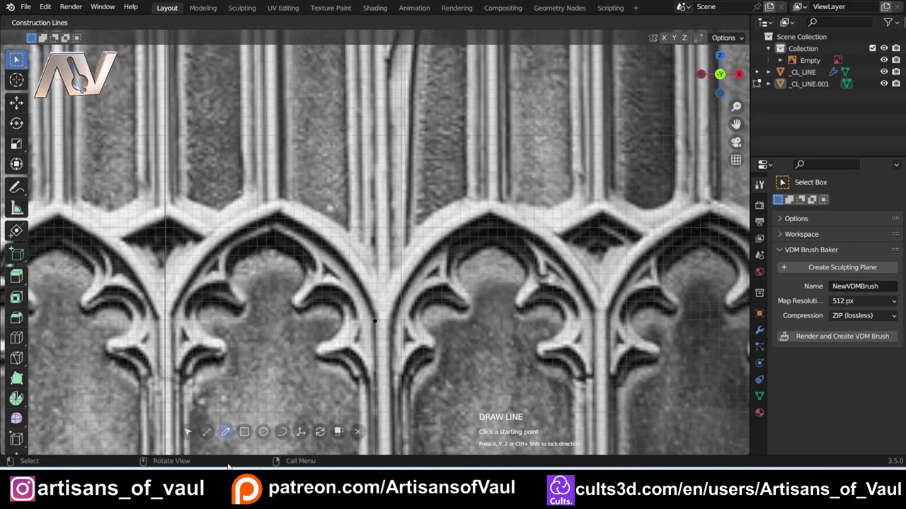
click(376, 322)
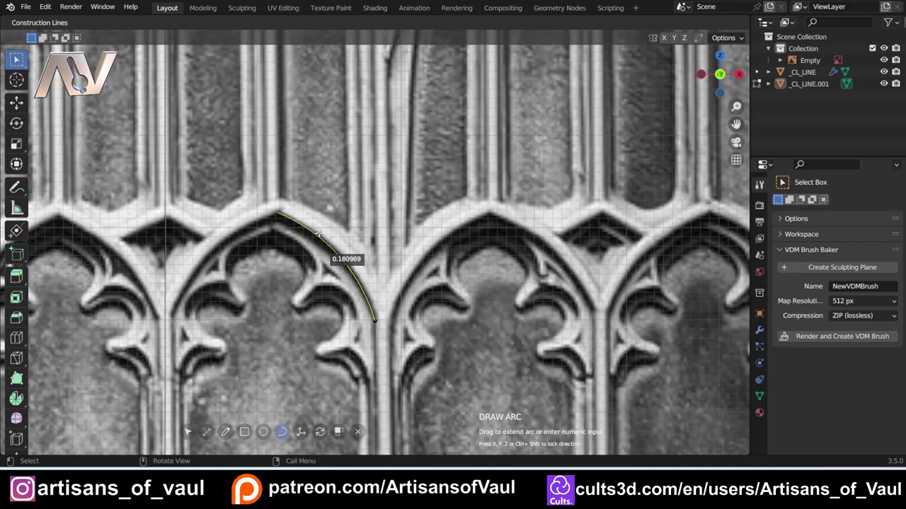
key(ctrl)
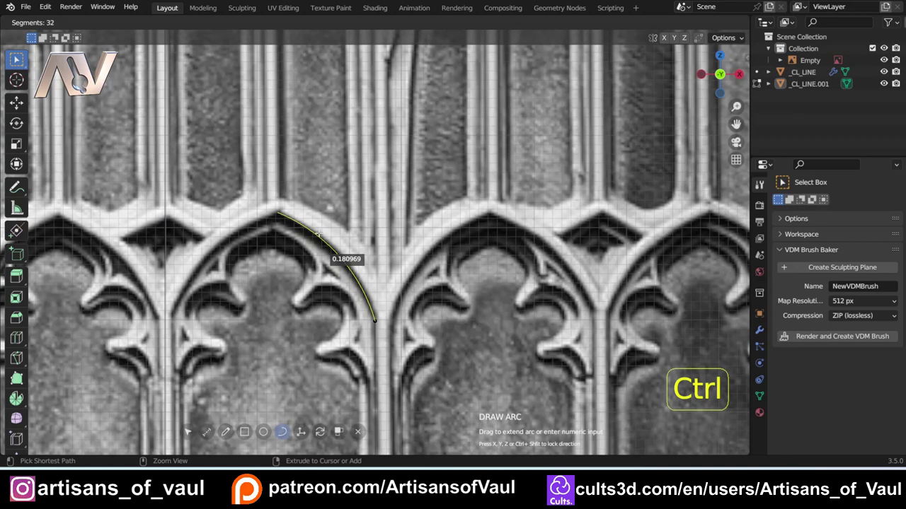
ctrl+click(318, 234)
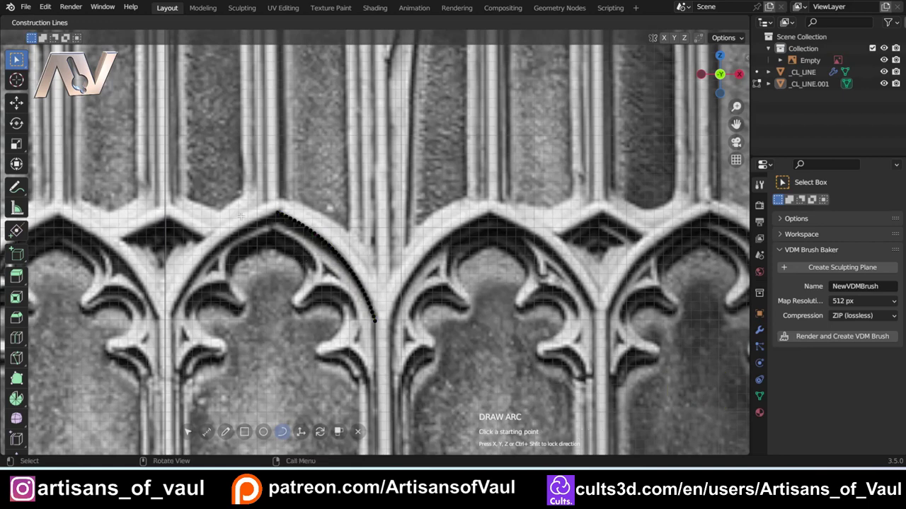
Step: Leave line drawing, set the outline's origin to the arc's apex vertex, and return to Object Mode
click(16, 62)
scroll(259, 204, up, 6)
click(293, 242)
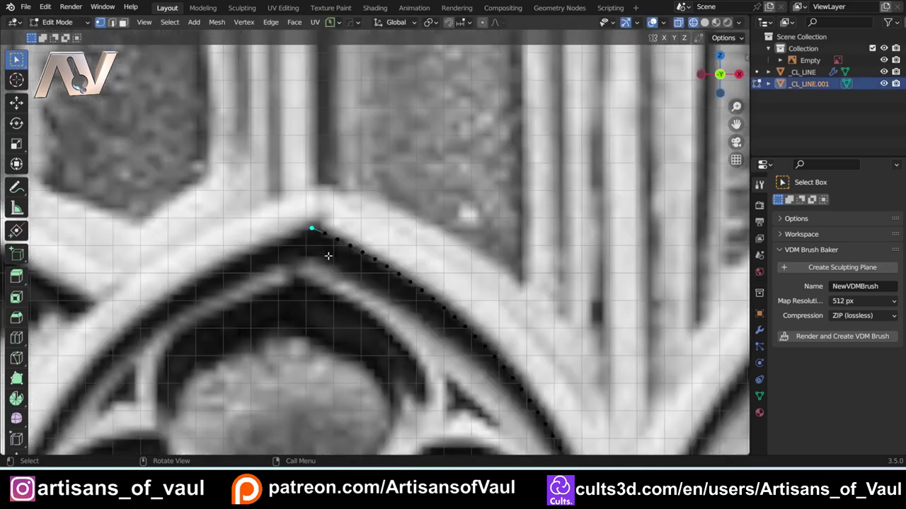
key(shift+s)
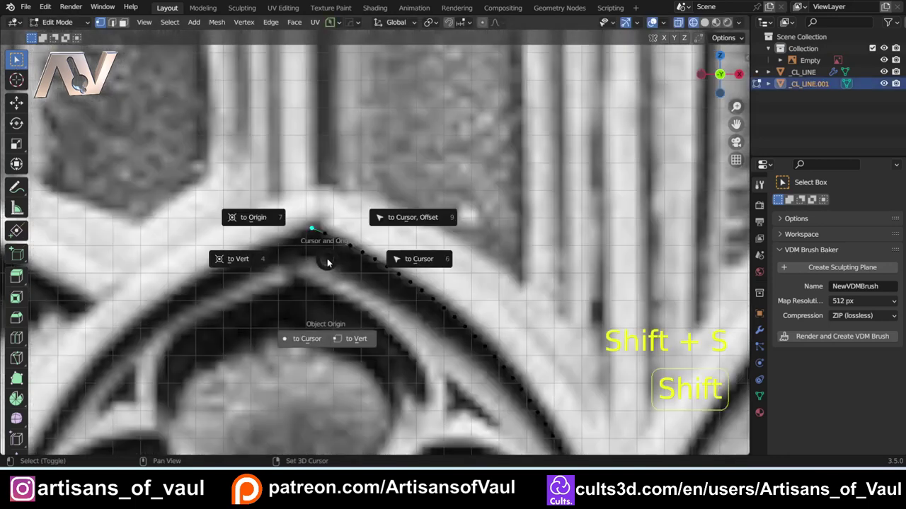
click(348, 340)
scroll(347, 265, down, 4)
key(Tab)
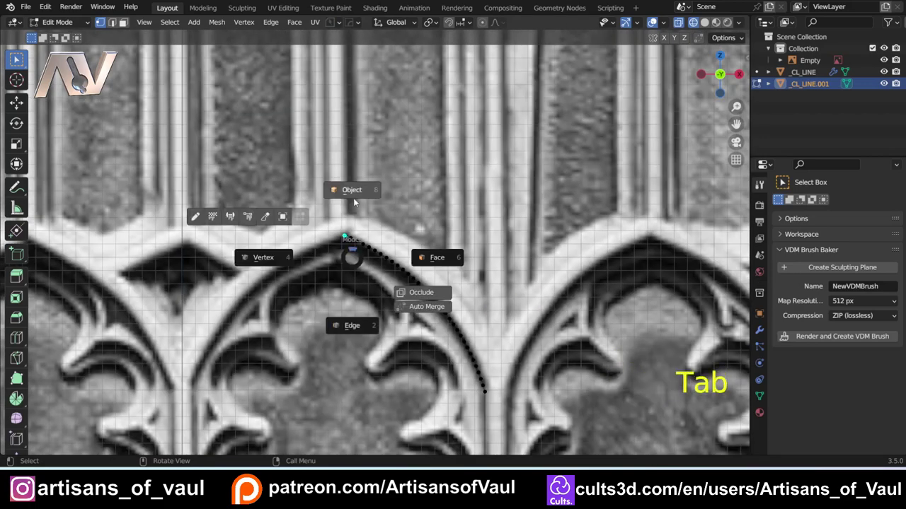
Step: Examine the traced half-light outline against the reference photo, from the sill up to the arch apex
shift+middle_drag(379, 284, 378, 154)
scroll(378, 154, down, 3)
shift+middle_drag(381, 316, 371, 258)
scroll(353, 375, down, 4)
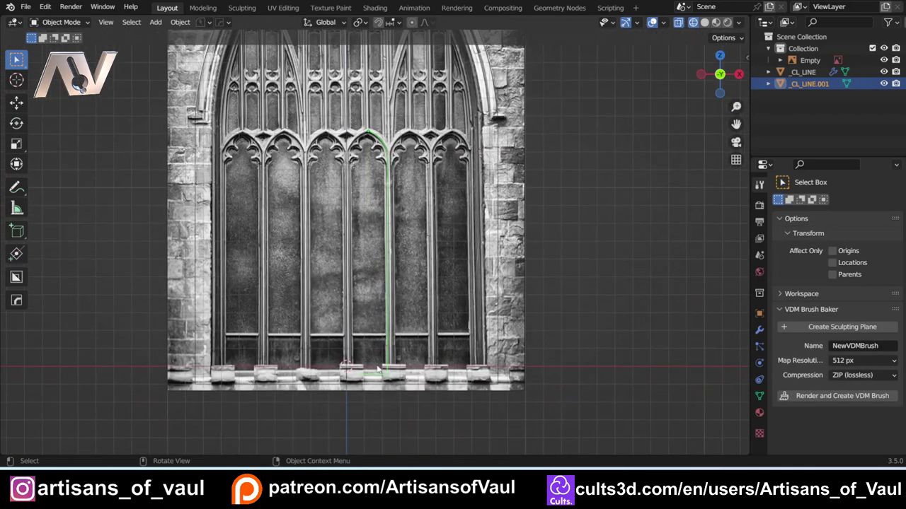
scroll(402, 274, up, 3)
shift+middle_drag(384, 184, 355, 343)
scroll(355, 343, up, 5)
shift+middle_drag(331, 206, 375, 239)
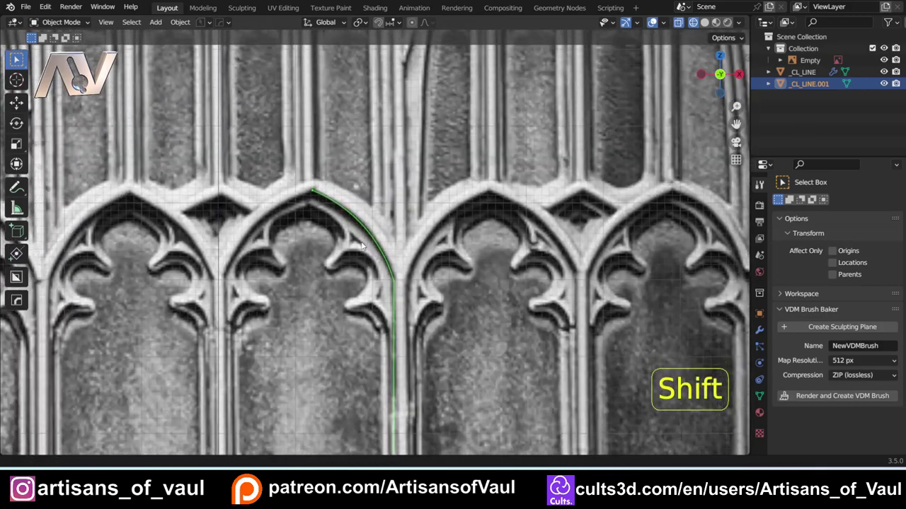
scroll(375, 240, down, 5)
scroll(375, 241, down, 3)
shift+middle_drag(385, 289, 376, 231)
key(alt+x)
scroll(377, 235, up, 3)
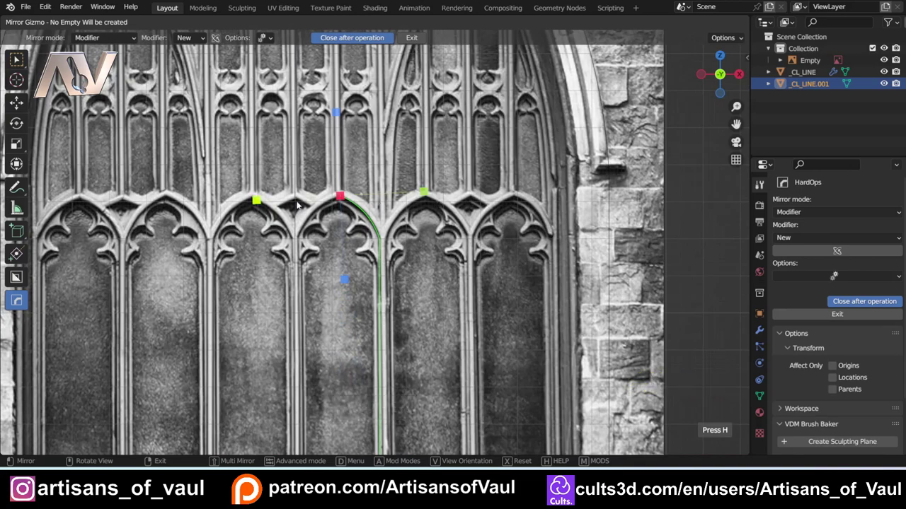
scroll(357, 206, up, 4)
shift+middle_drag(311, 202, 342, 313)
scroll(317, 269, up, 7)
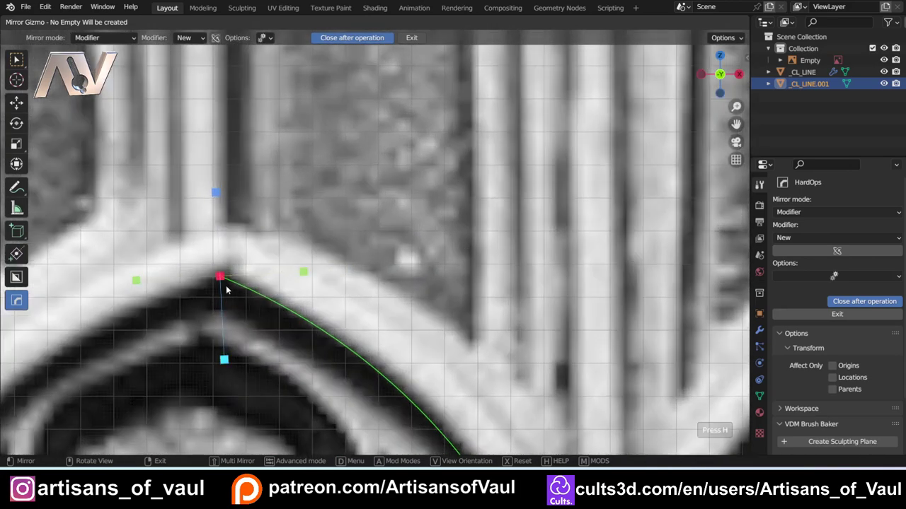
scroll(219, 288, down, 8)
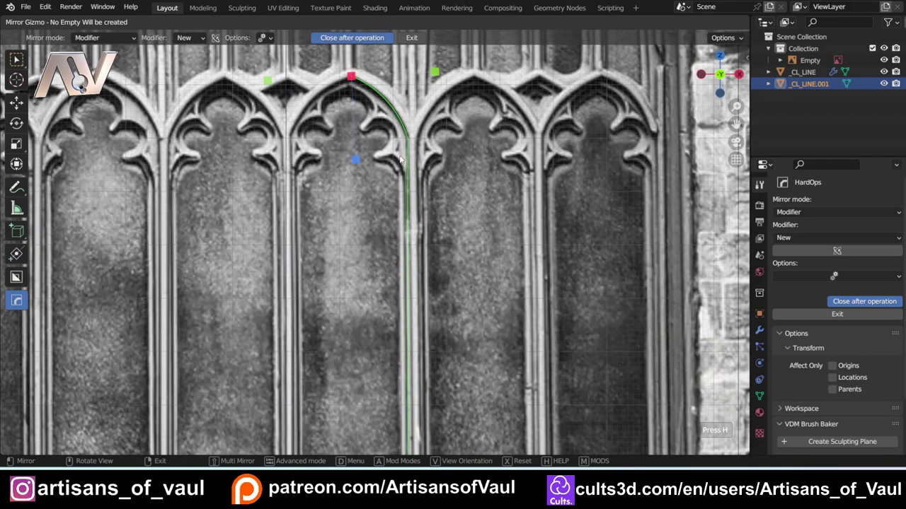
right_click(400, 159)
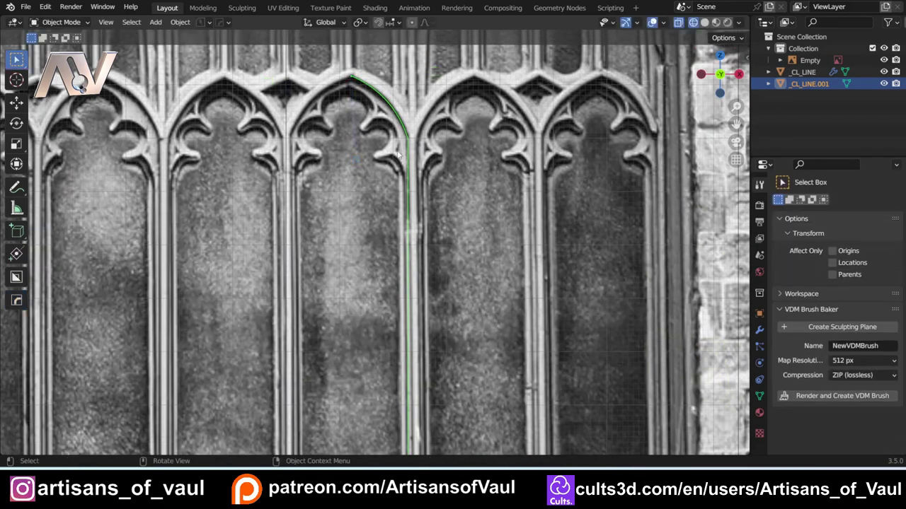
Step: In Edit Mode, select the arc's apex and the sill line's inner end vertex, and align them vertically using the Right alignment
scroll(367, 120, down, 4)
shift+middle_drag(374, 310, 355, 176)
key(Tab)
click(255, 359)
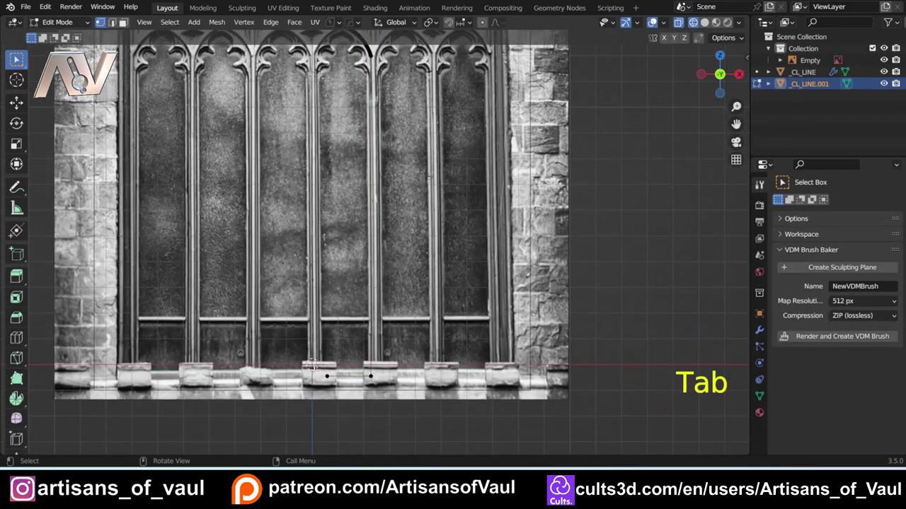
shift+middle_drag(339, 126, 335, 380)
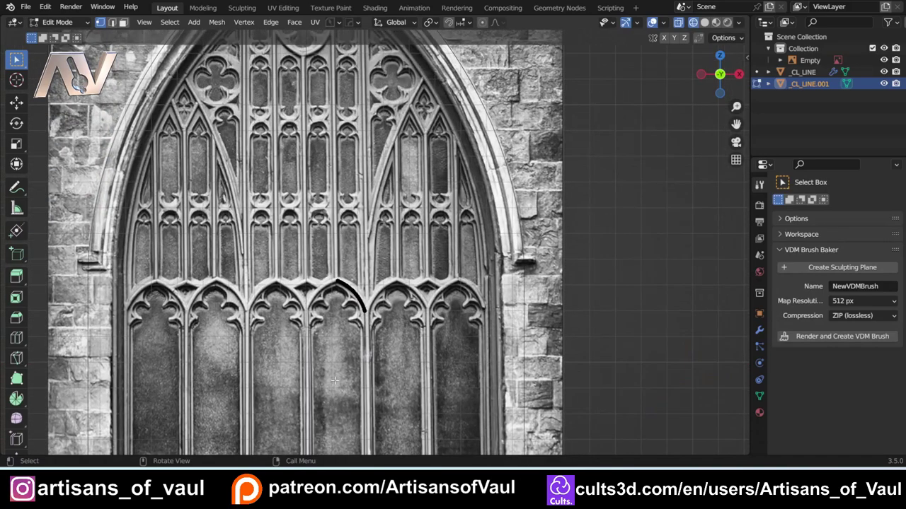
scroll(335, 327, up, 5)
scroll(307, 405, down, 4)
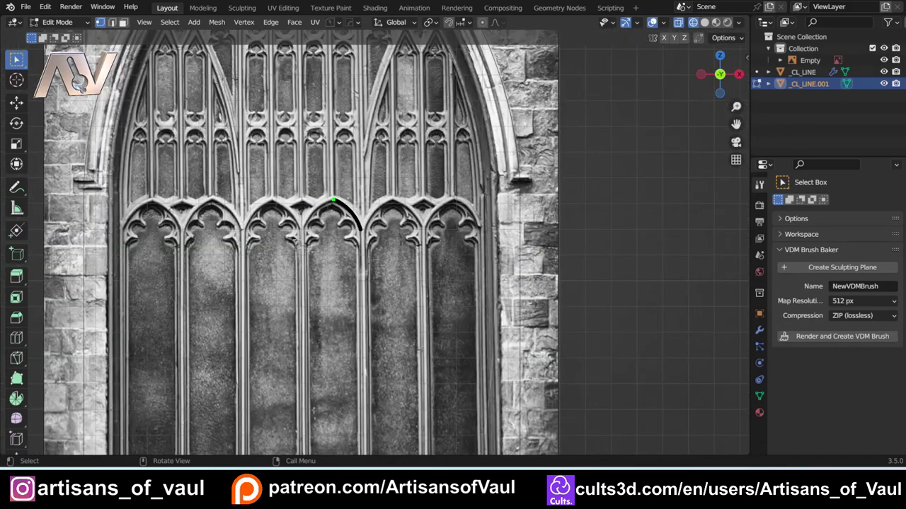
shift+scroll(323, 280, down, 4)
scroll(372, 244, down, 3)
key(alt+a)
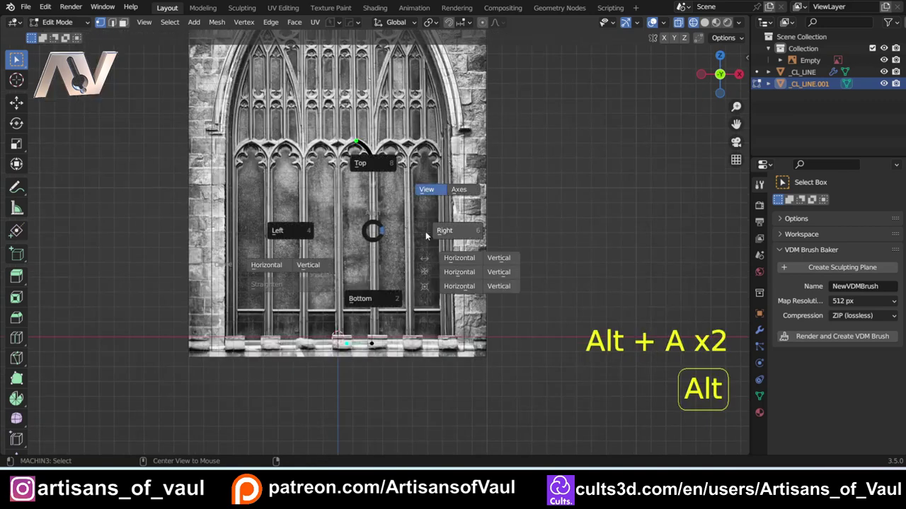
click(461, 233)
scroll(355, 244, up, 3)
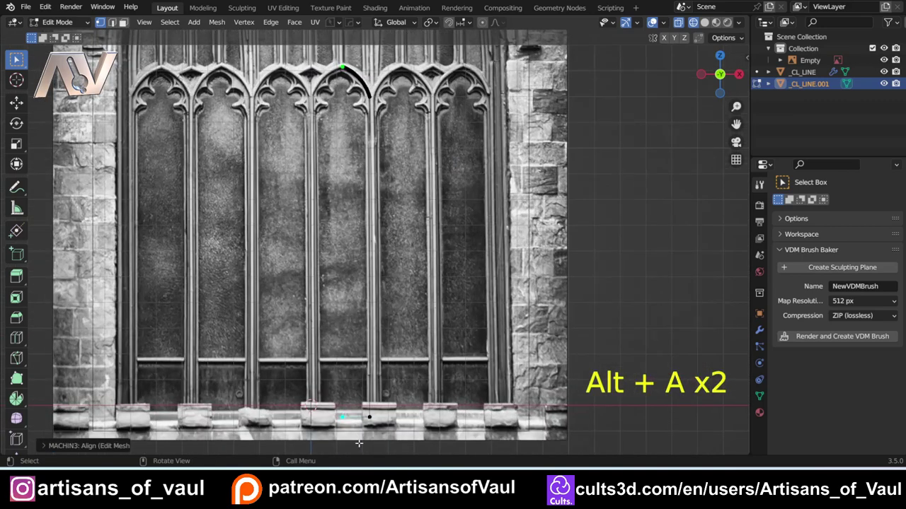
Step: Set the object's origin to the aligned inner end vertex of the sill line
scroll(343, 409, up, 4)
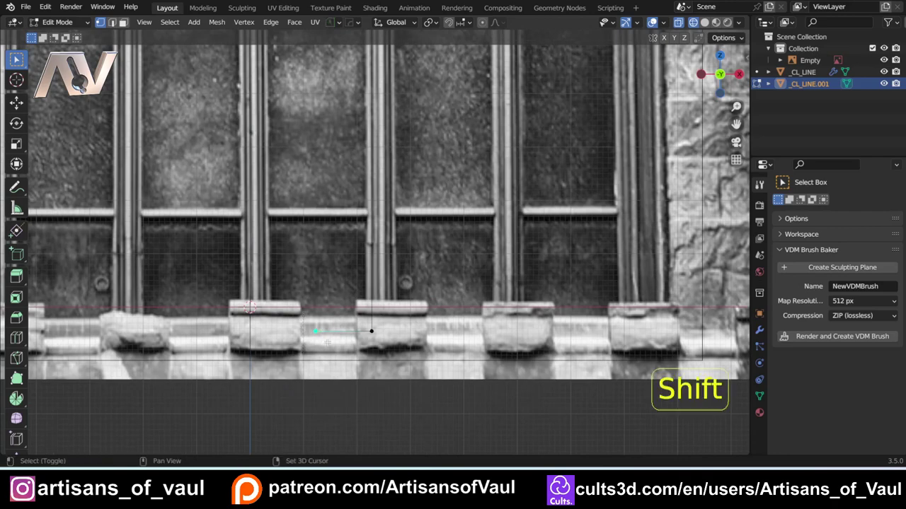
key(shift+s)
click(344, 421)
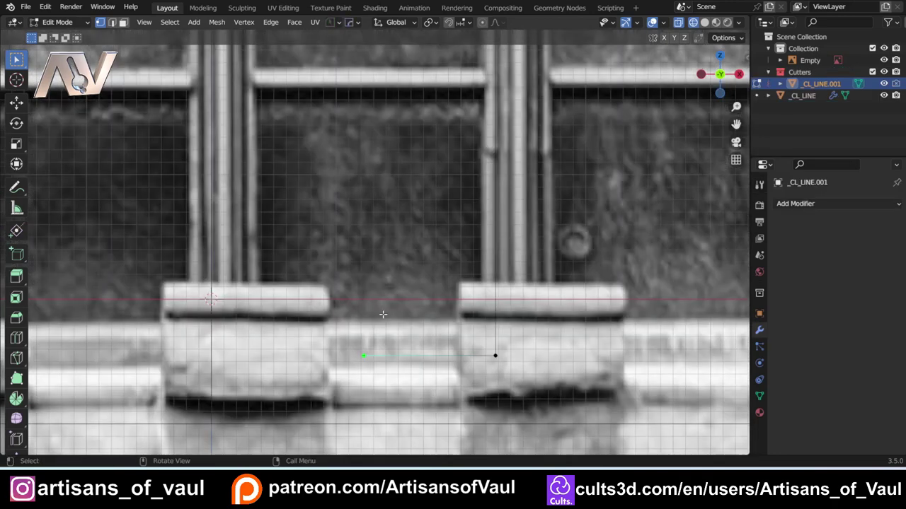
Step: Symmetrize the half-light outline across the X axis, copying its right half to the left
scroll(389, 309, down, 5)
shift+middle_drag(388, 242, 376, 316)
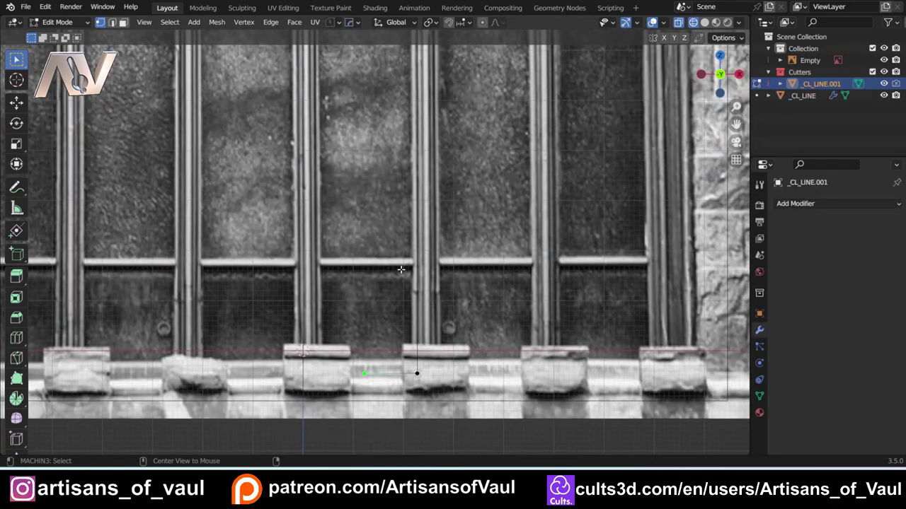
key(alt+x)
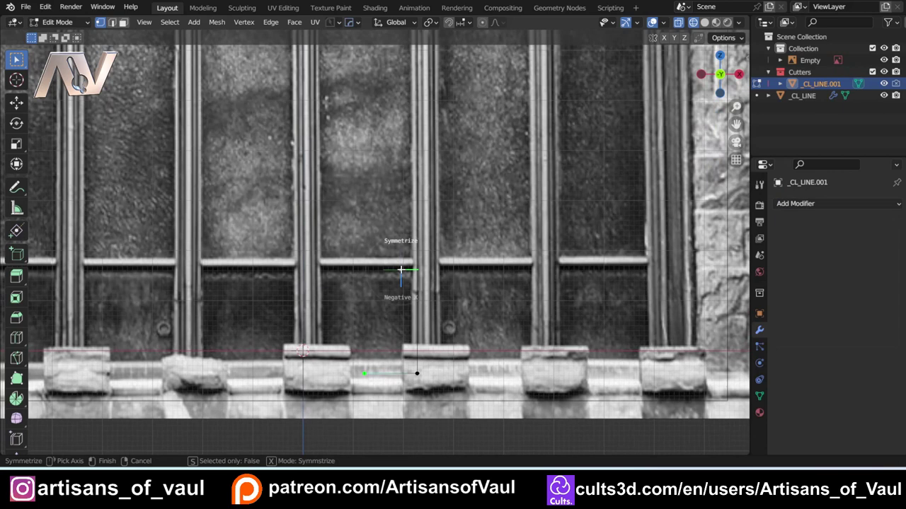
click(301, 272)
Step: Compare the symmetrized arch with the reference light in front view, and inspect it from an angle
shift+middle_drag(375, 156, 337, 314)
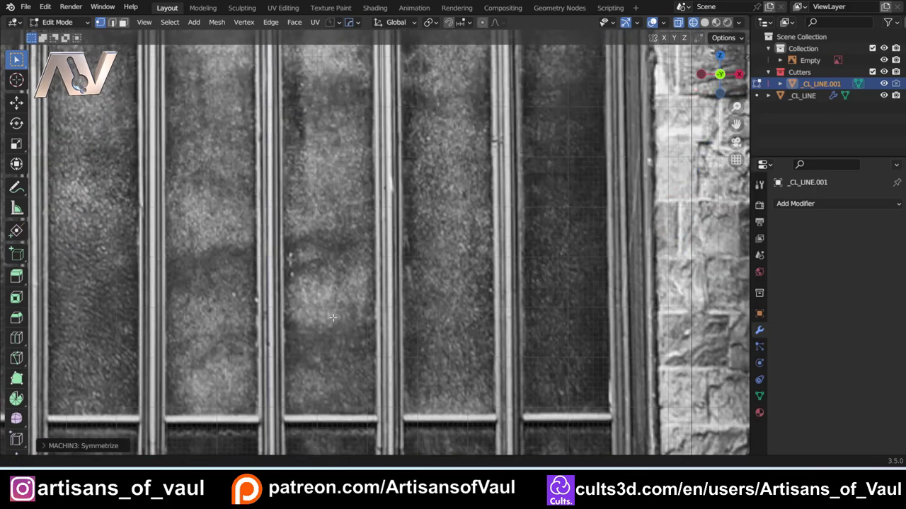
shift+middle_drag(494, 203, 448, 380)
shift+middle_drag(344, 238, 368, 334)
scroll(327, 224, up, 2)
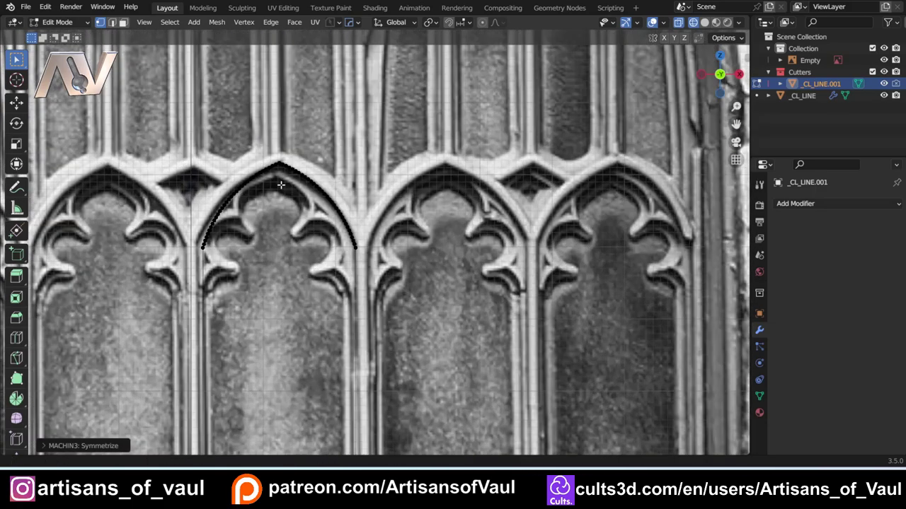
scroll(311, 198, up, 2)
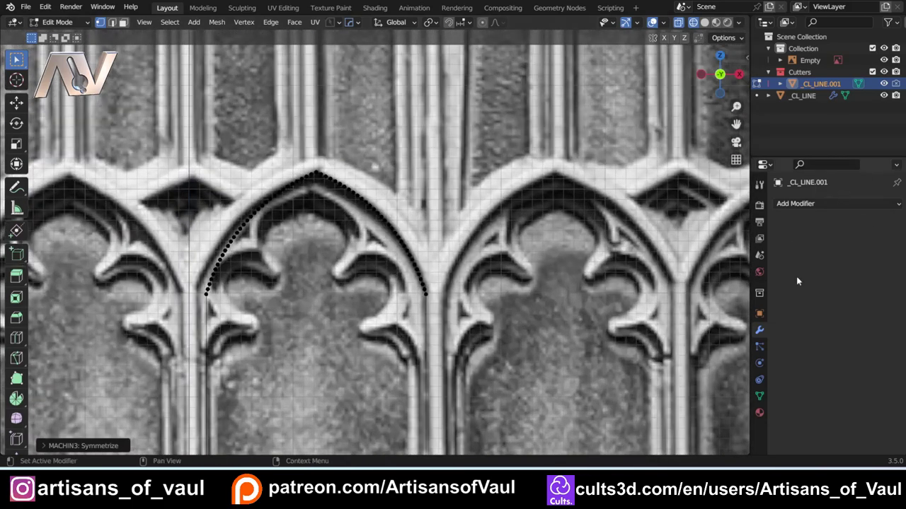
scroll(329, 203, up, 1)
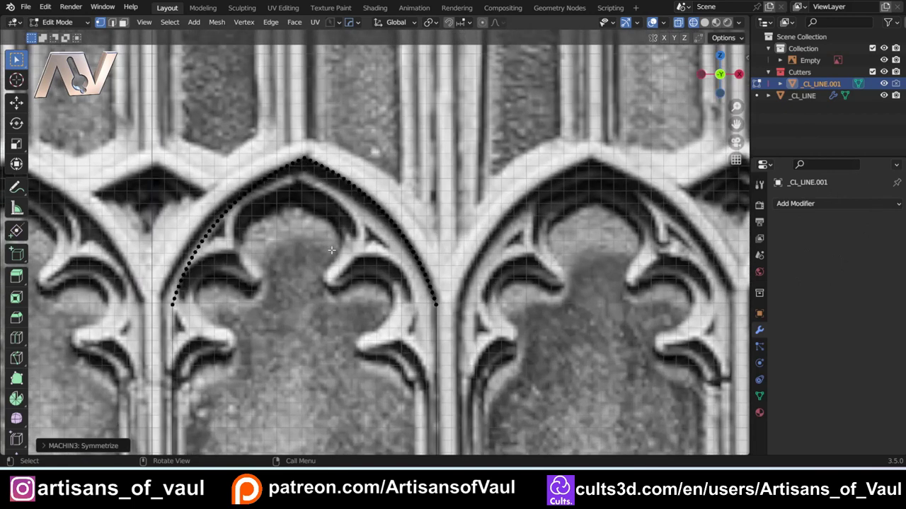
middle_drag(347, 215, 324, 216)
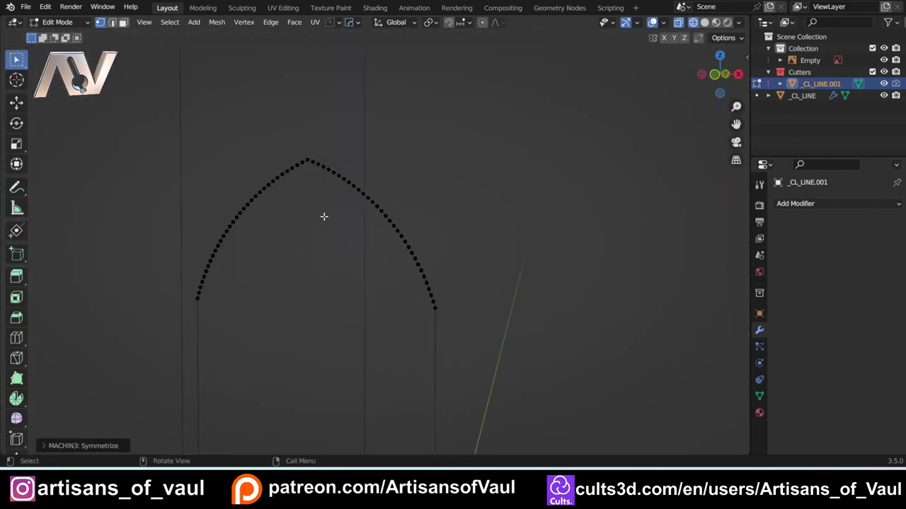
click(715, 77)
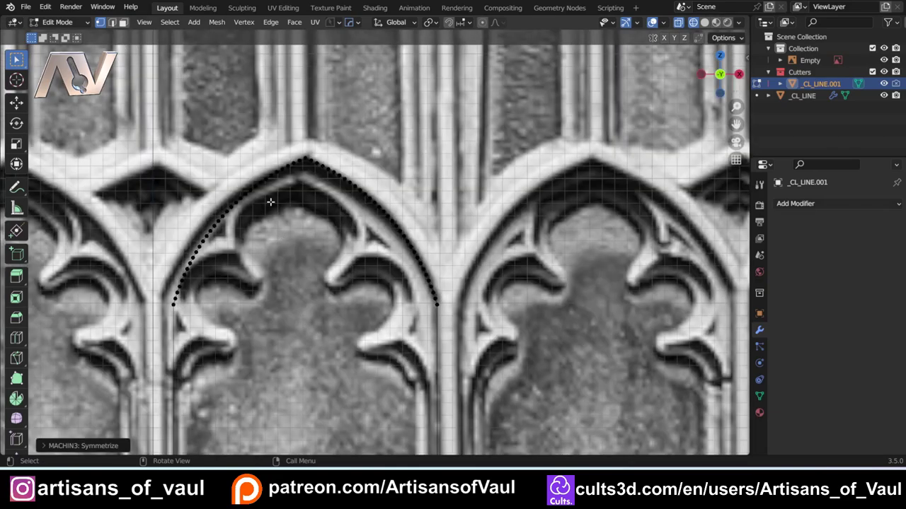
shift+middle_drag(313, 167, 360, 199)
scroll(345, 195, down, 3)
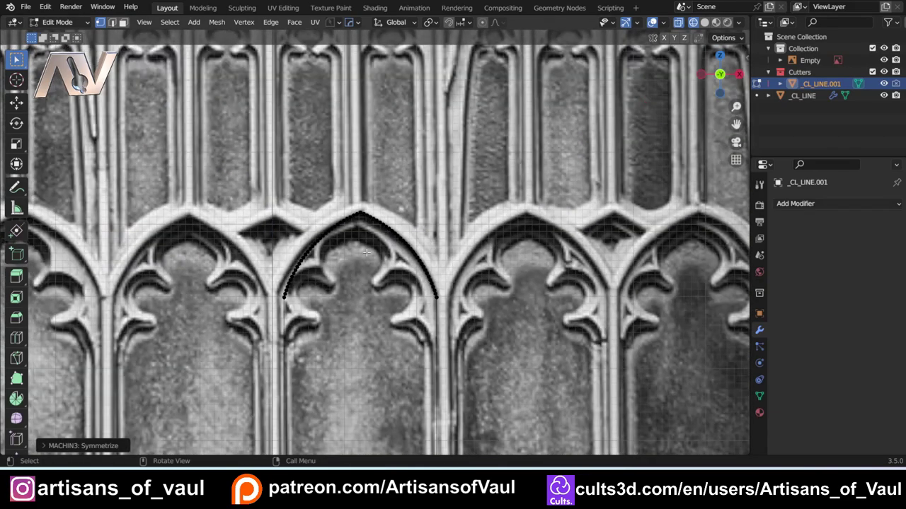
scroll(359, 228, up, 2)
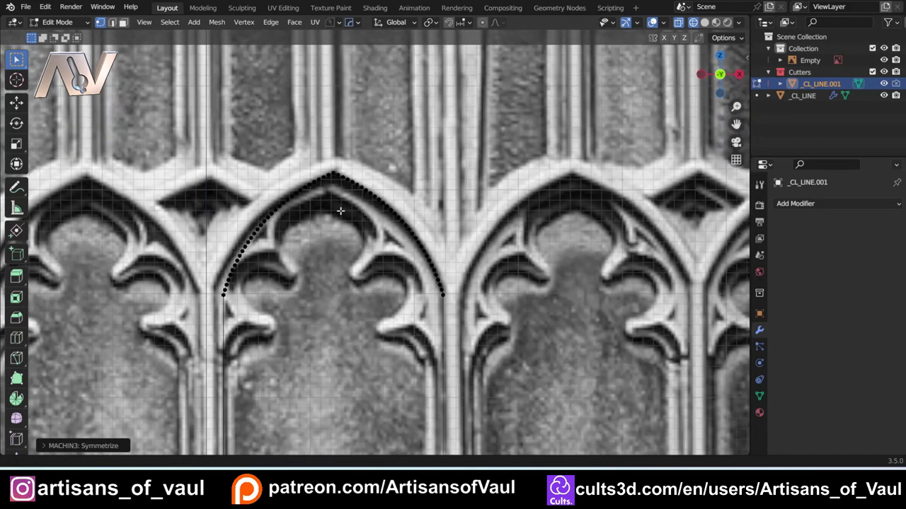
Step: Try moving the apex vertex of the symmetrized arch
scroll(340, 208, up, 2)
scroll(333, 235, up, 3)
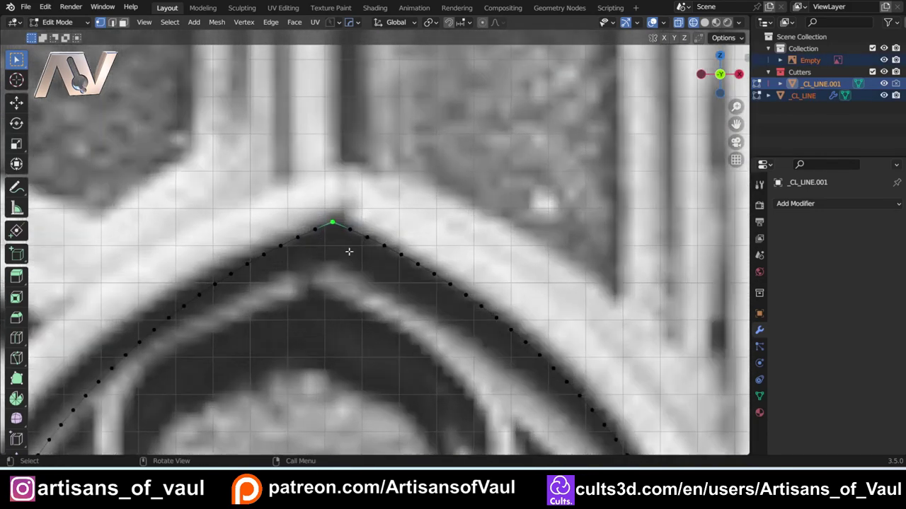
key(g)
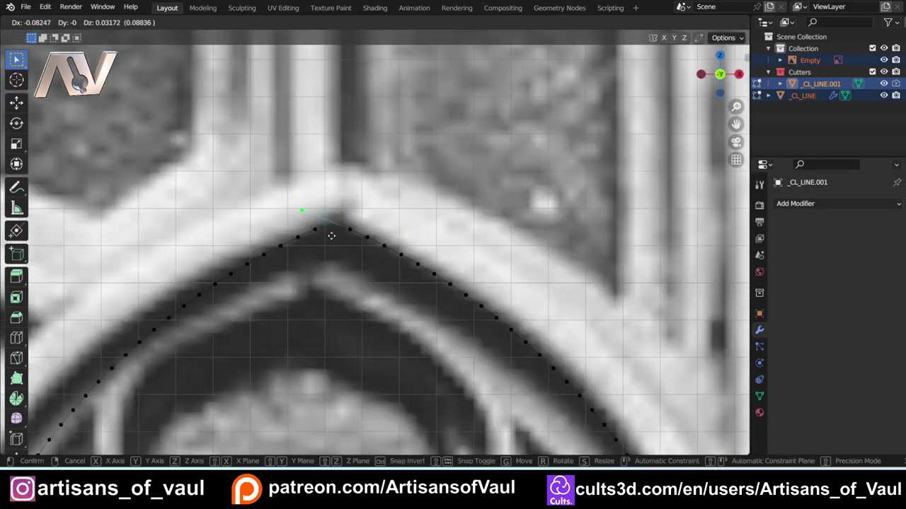
click(347, 232)
Step: Try moving the middle vertex of the light outline's bottom edge
scroll(347, 245, down, 6)
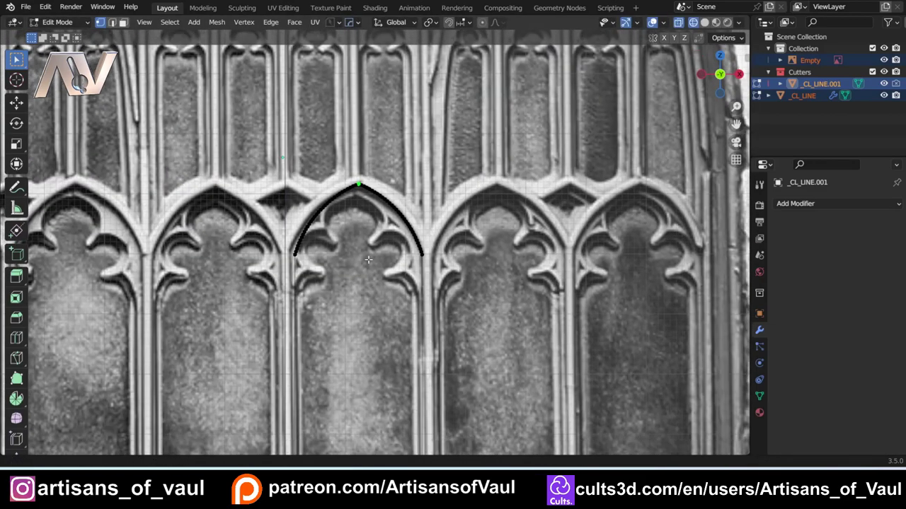
shift+middle_drag(368, 259, 382, 319)
scroll(370, 208, up, 4)
click(369, 206)
shift+middle_drag(369, 208, 344, 238)
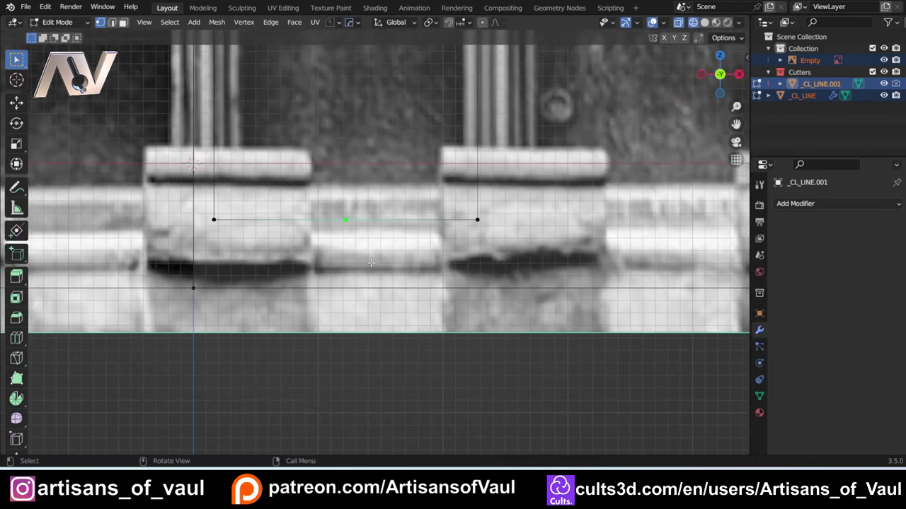
key(g)
click(366, 249)
Step: Fill the complete light outline with a face and return to Object Mode
scroll(367, 249, down, 4)
shift+scroll(331, 326, up, 12)
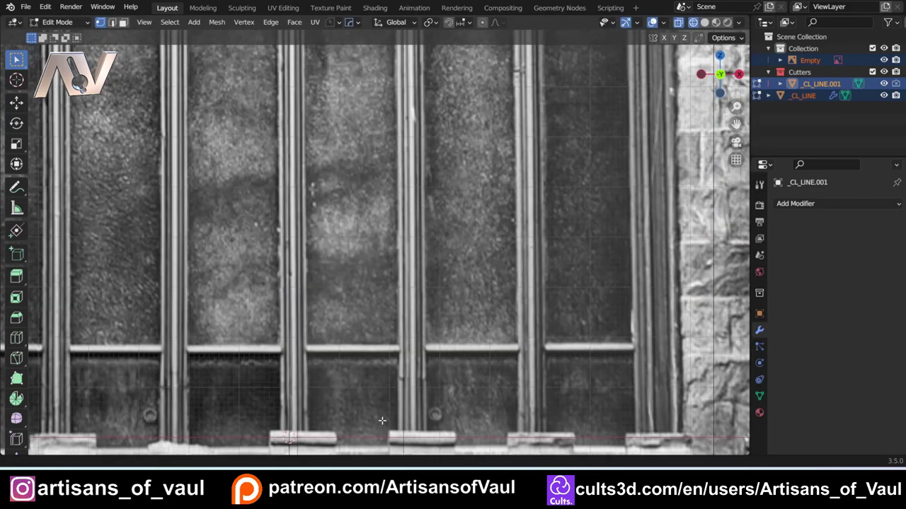
shift+scroll(331, 327, up, 4)
key(a)
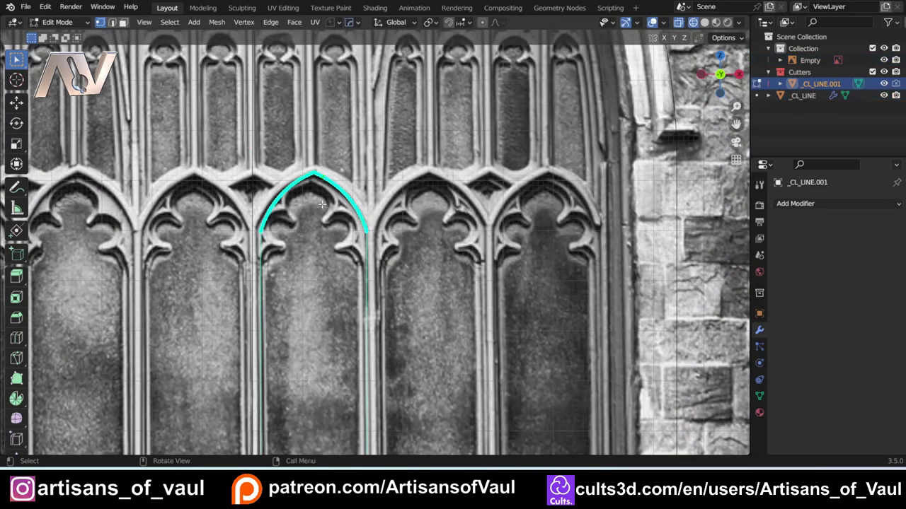
key(f)
scroll(319, 209, up, 3)
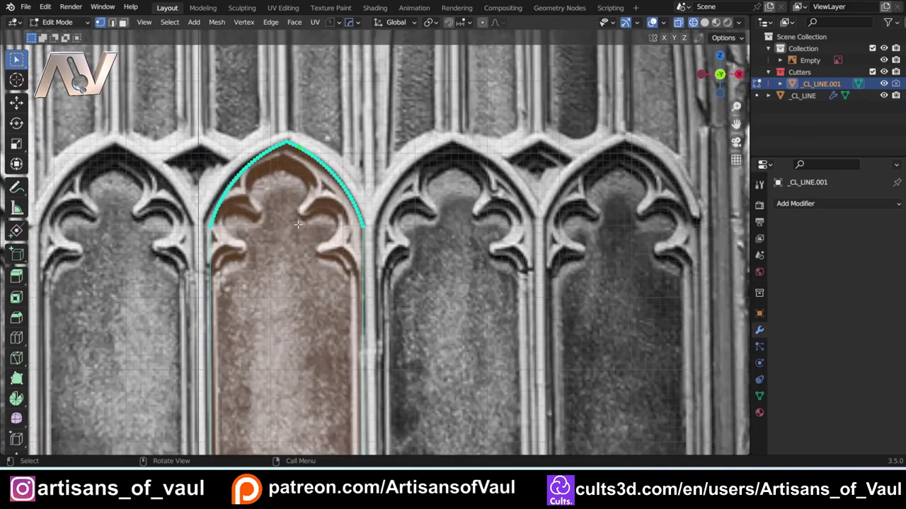
key(Tab)
click(300, 167)
Step: Switch to solid shading and examine from several angles where the light's face sits relative to the window body
scroll(345, 203, up, 1)
mouse_move(345, 203)
shift+middle_down()
mouse_move(447, 203)
mouse_move(425, 226)
shift+middle_up()
scroll(447, 205, down, 4)
key(shift+z)
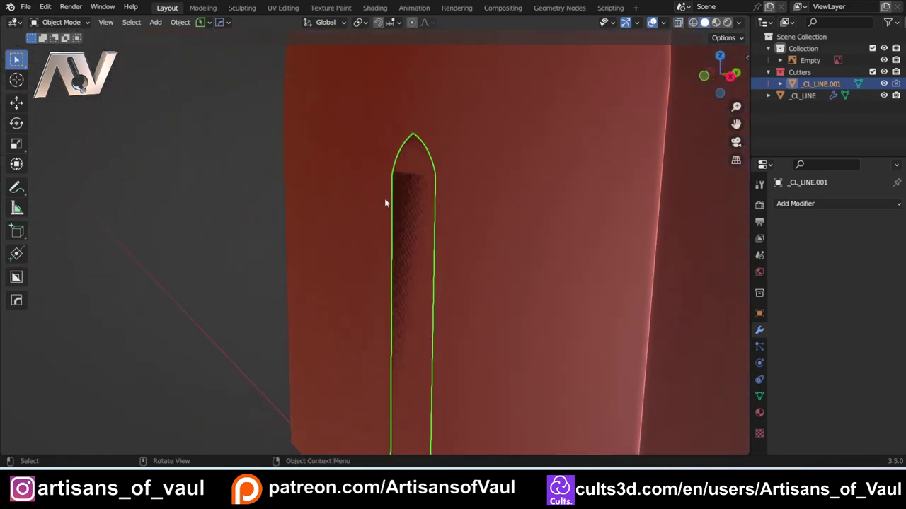
middle_drag(386, 203, 445, 182)
middle_drag(438, 126, 416, 213)
click(478, 218)
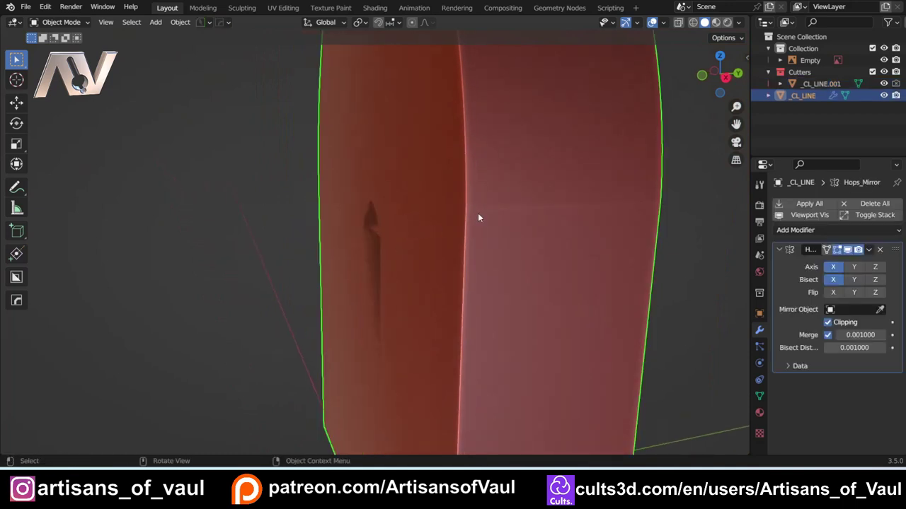
click(376, 230)
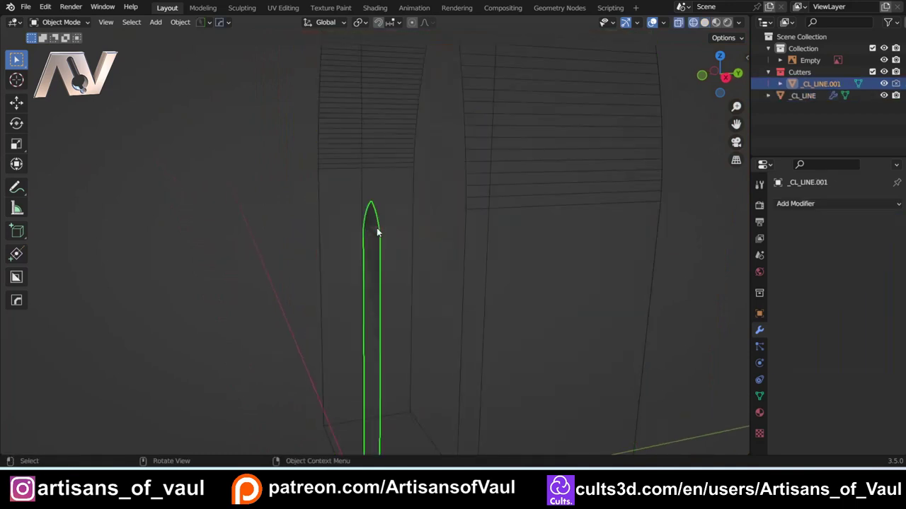
middle_drag(403, 223, 487, 216)
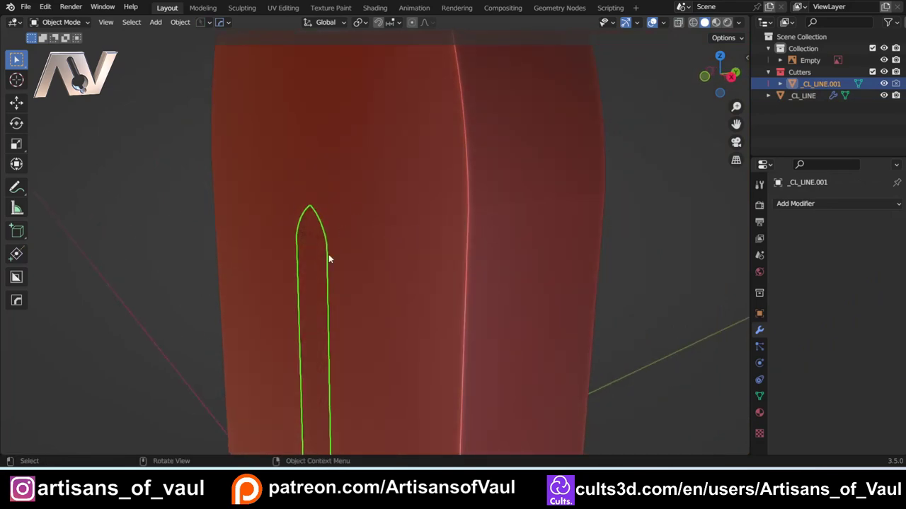
middle_drag(321, 253, 339, 241)
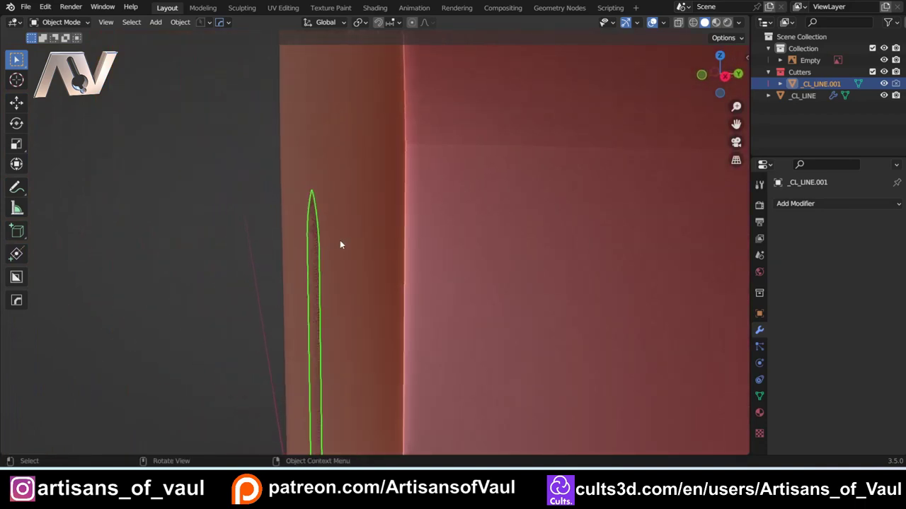
Step: Set the light's Y location to -0.5 so it sits in front of the window body
key(n)
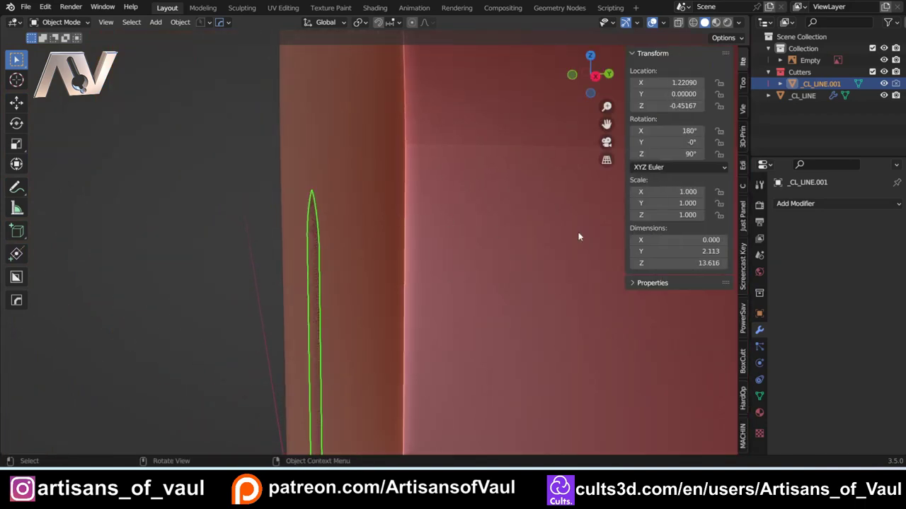
click(676, 94)
key(BackSpace)
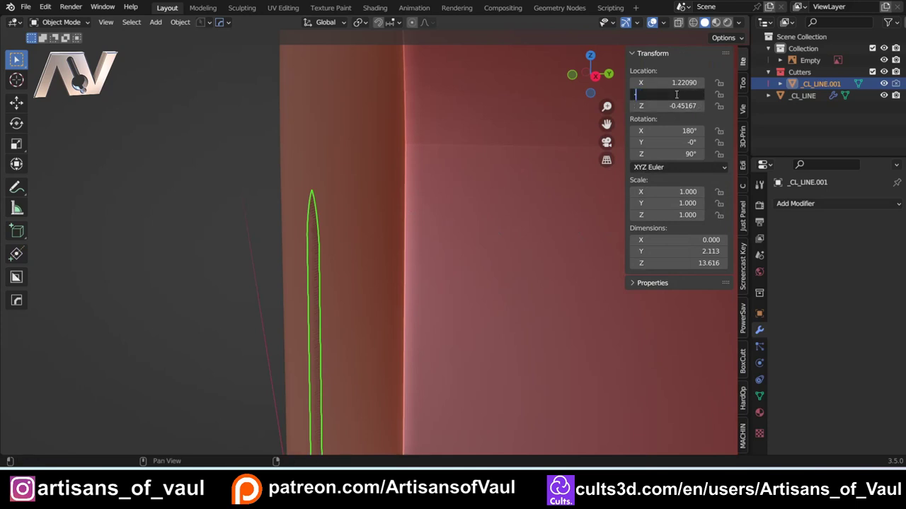
text(-.5)
key(Return)
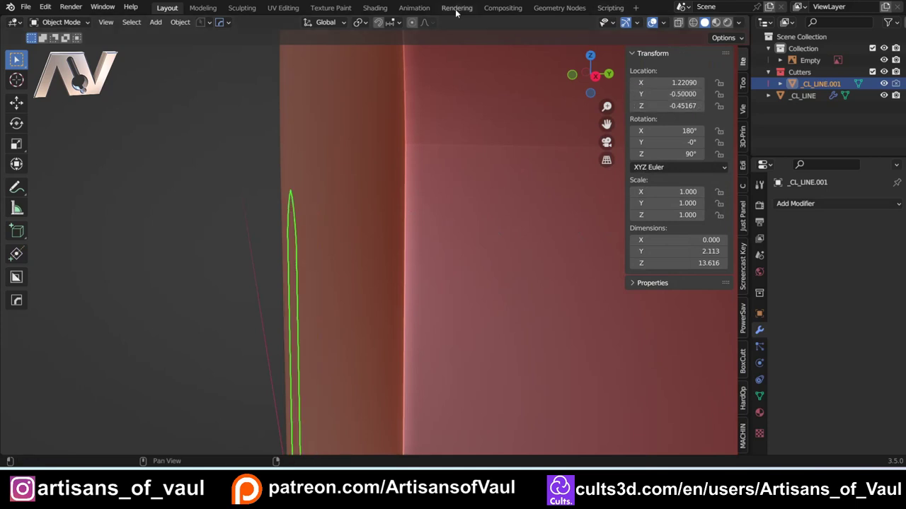
Step: Add a Solidify modifier to the light with a thickness of 1.5
middle_drag(279, 135, 303, 192)
scroll(327, 204, up, 2)
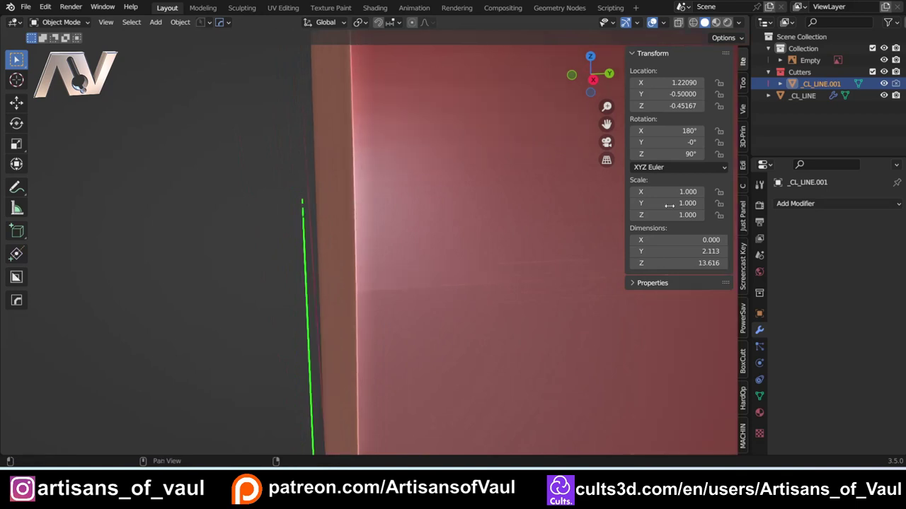
scroll(318, 222, up, 1)
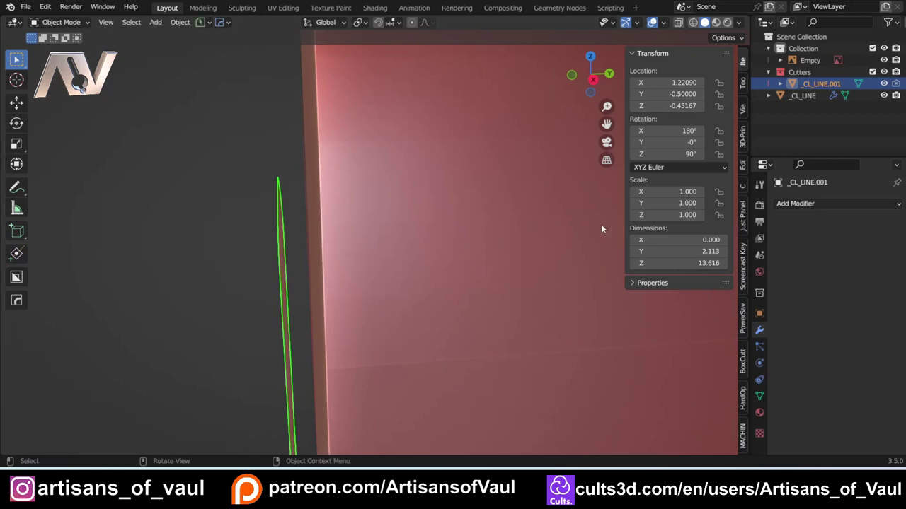
click(806, 204)
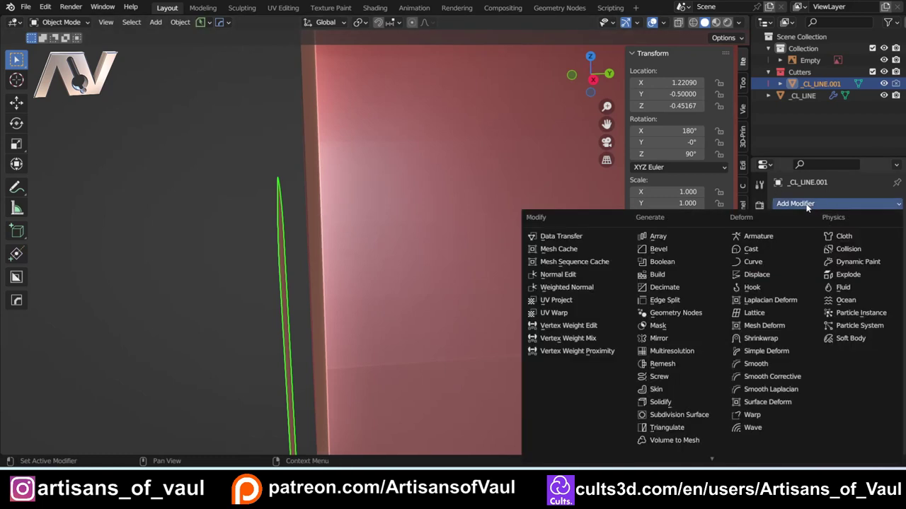
click(676, 402)
click(850, 282)
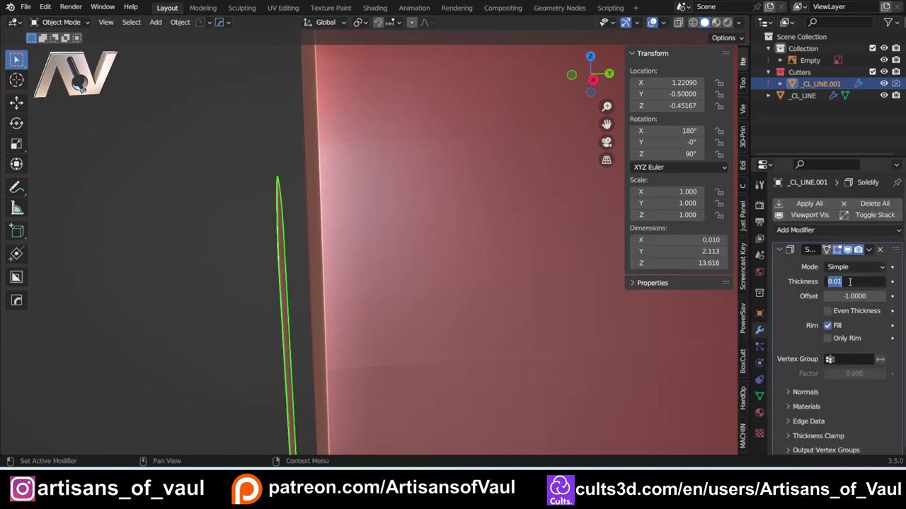
text(1.5)
key(Return)
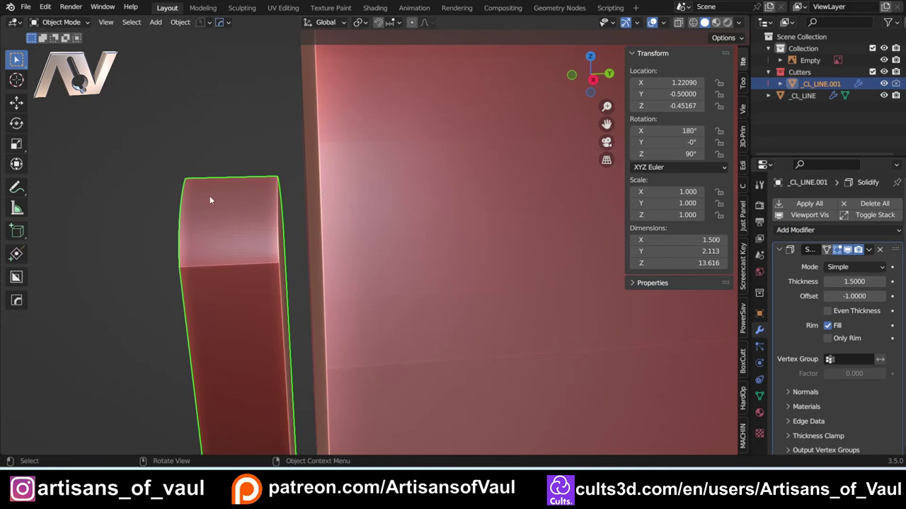
Step: Set the Solidify offset to 1 so the light's thickness extends into the window body
click(850, 296)
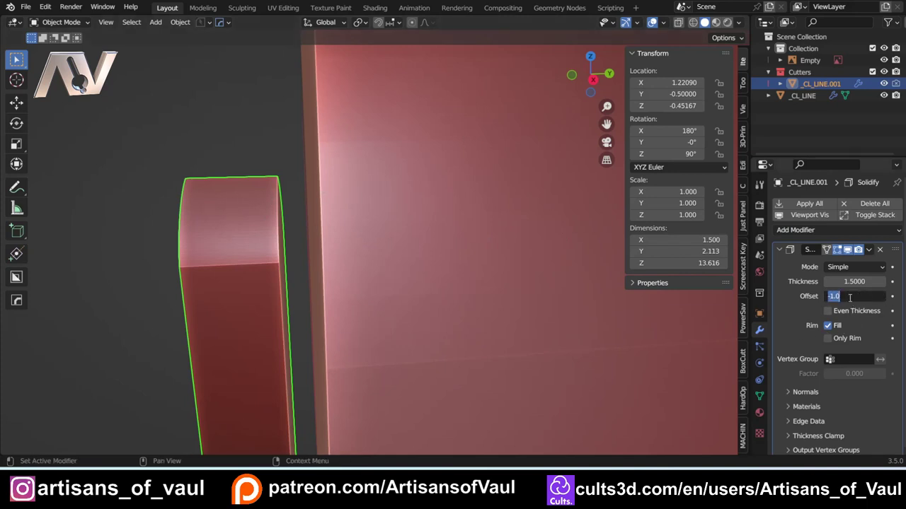
text(1)
key(Return)
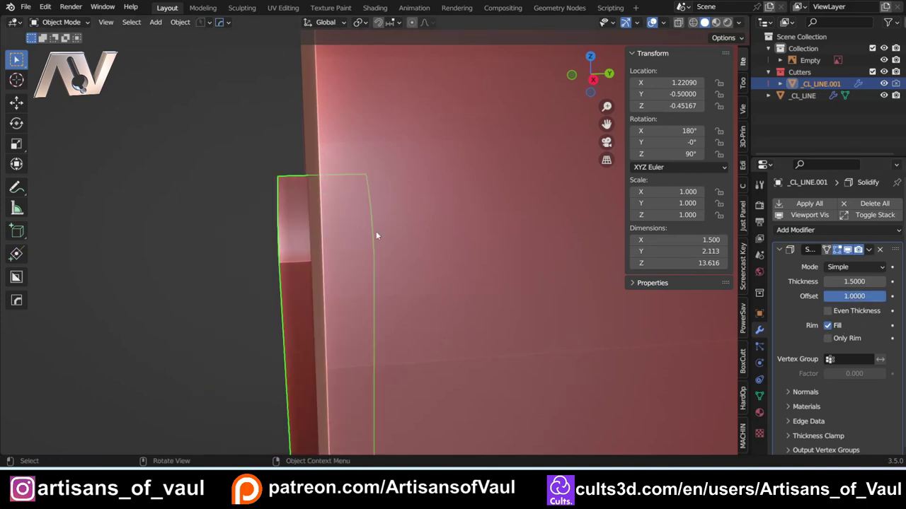
Step: Turn on the Face Orientation overlay and examine the normals of the window body and the light
middle_drag(376, 230, 392, 220)
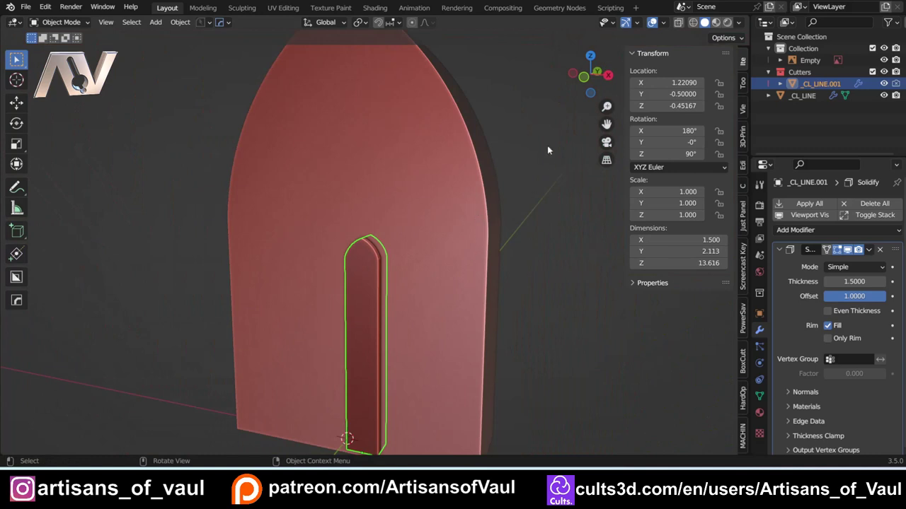
click(663, 22)
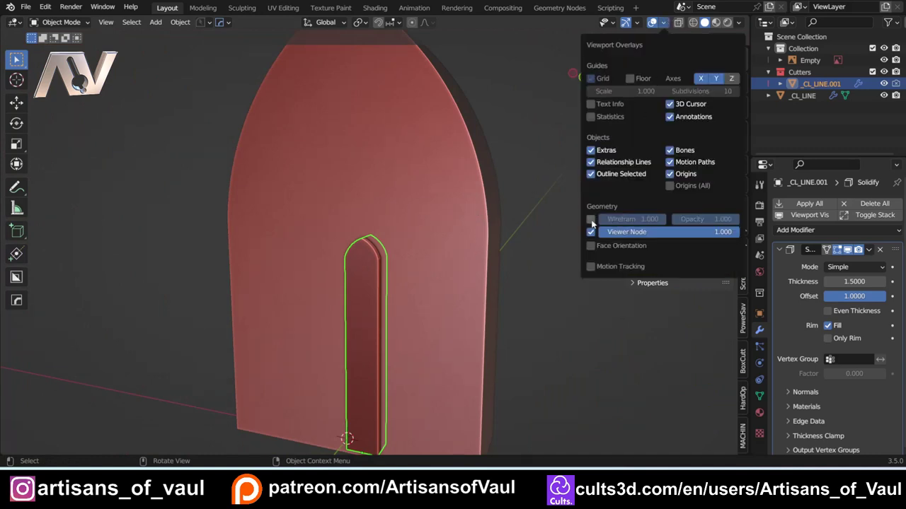
click(591, 246)
click(442, 255)
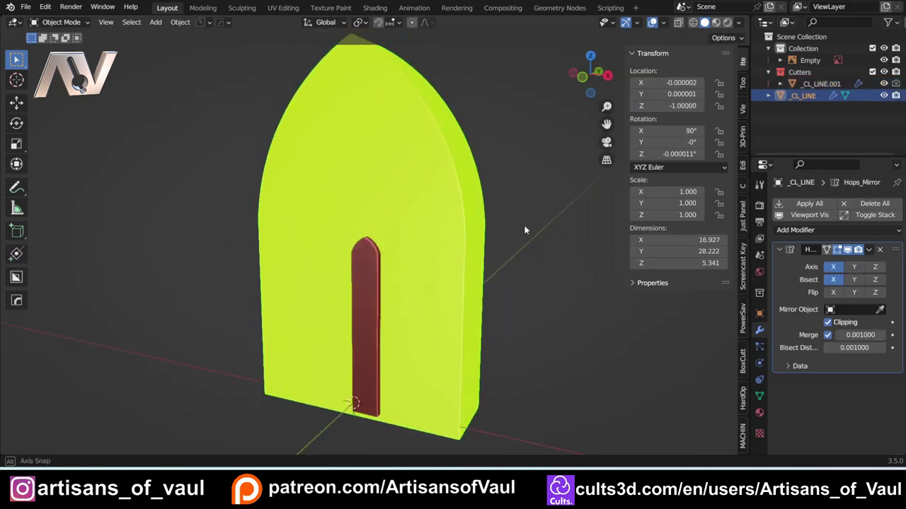
middle_drag(524, 230, 387, 194)
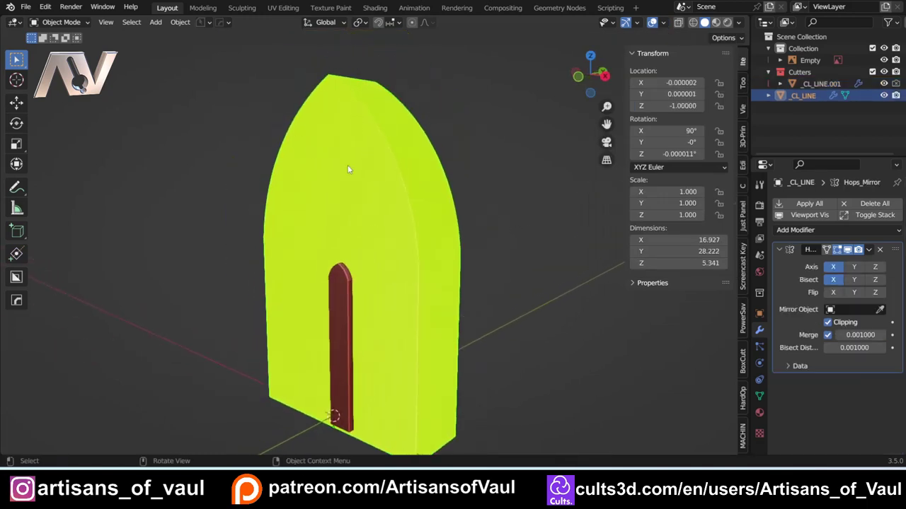
scroll(352, 151, up, 3)
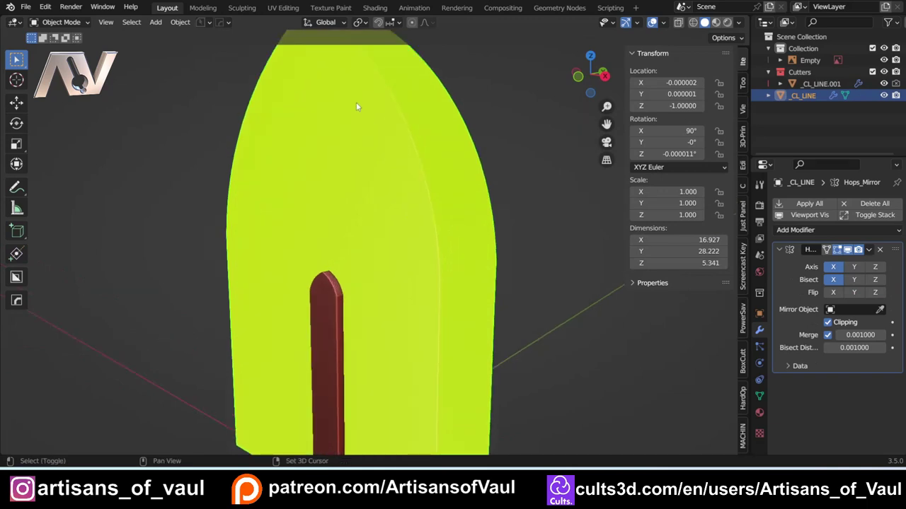
middle_drag(358, 105, 341, 168)
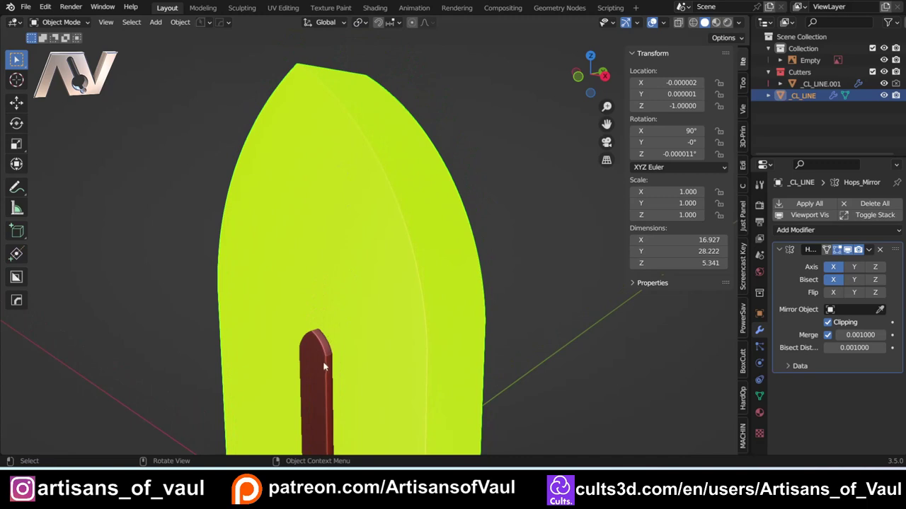
shift+middle_drag(323, 369, 332, 273)
click(332, 274)
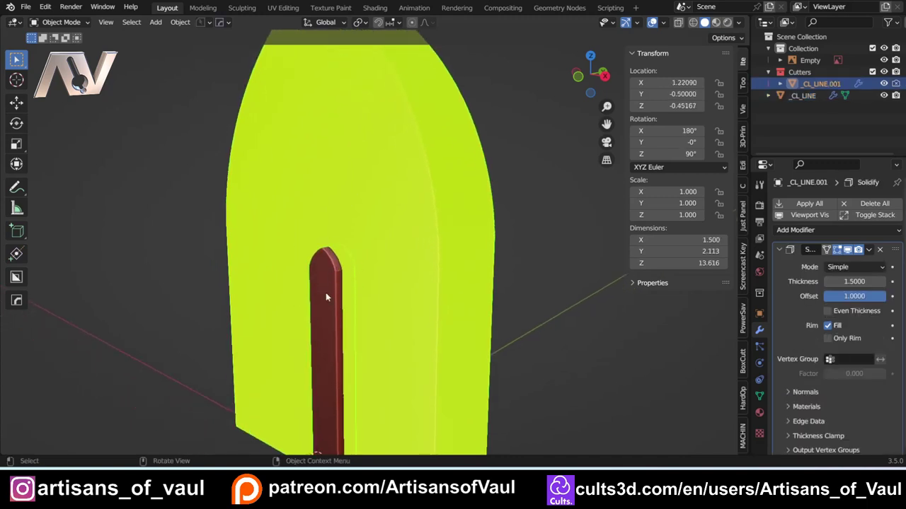
scroll(325, 281, up, 2)
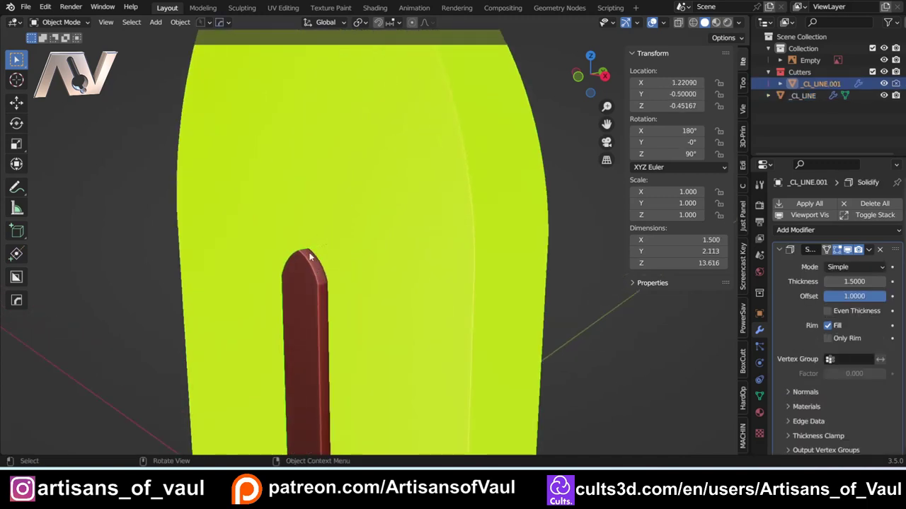
Step: Recalculate all normals of the window body to face outside, and return to Object Mode
click(399, 133)
middle_drag(400, 135, 326, 148)
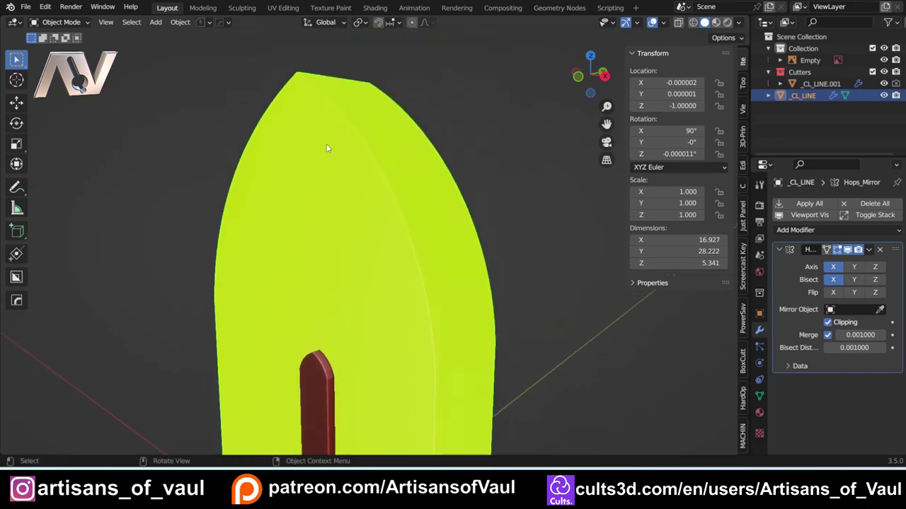
key(Tab)
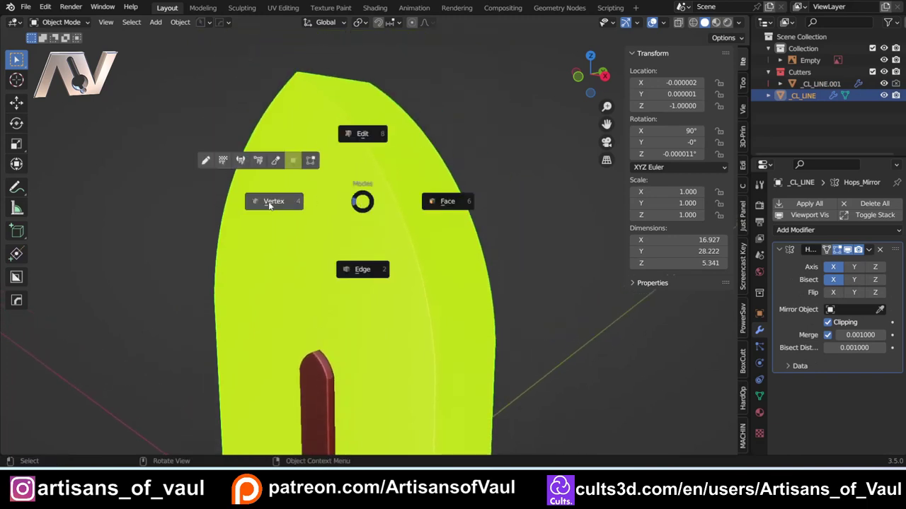
click(269, 204)
key(a)
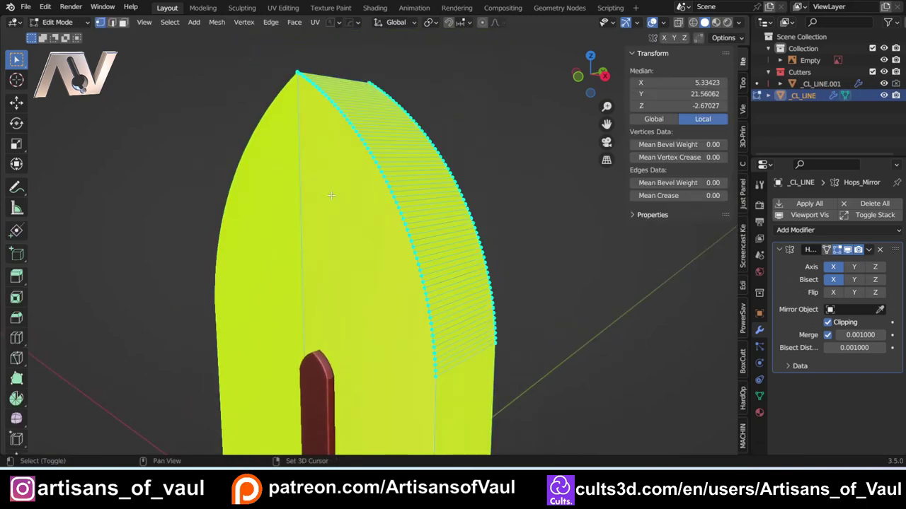
key(shift+n)
key(Tab)
click(338, 115)
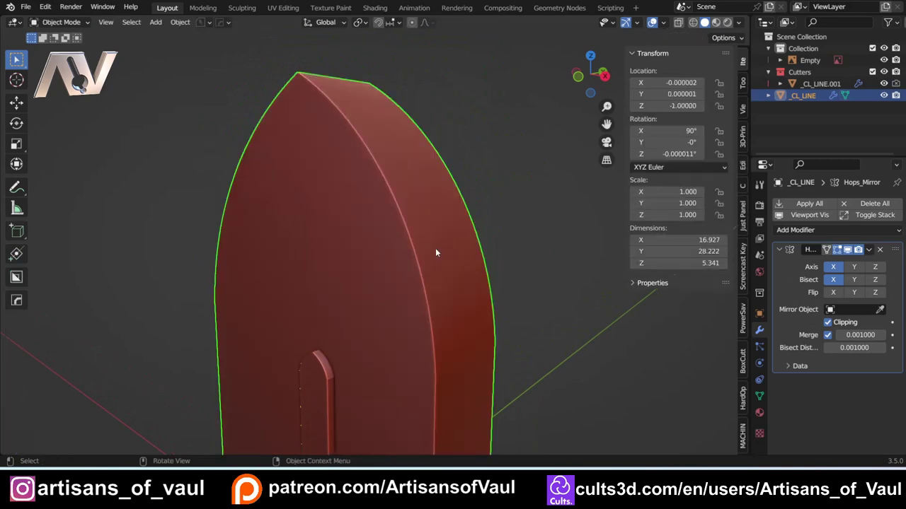
Step: Turn off the Face Orientation overlay and select the solidified light
shift+middle_drag(409, 249, 407, 149)
middle_drag(354, 234, 338, 221)
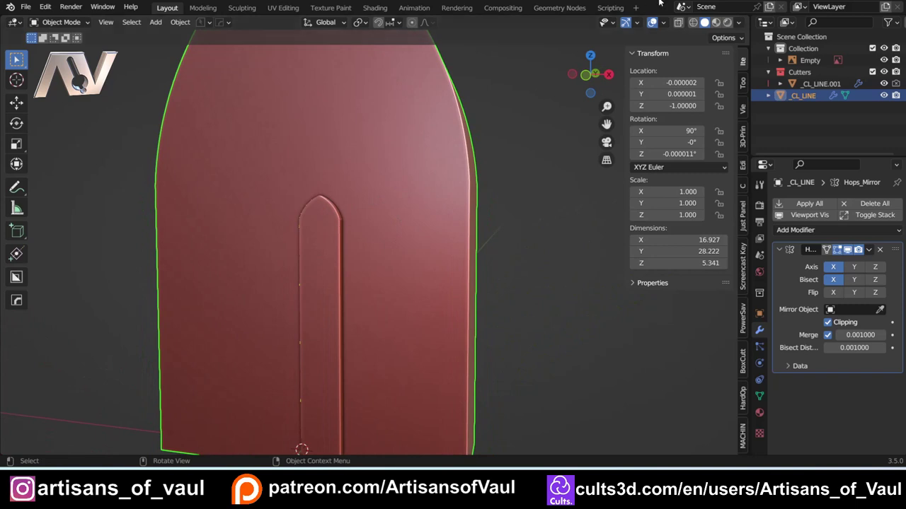
click(663, 22)
click(470, 147)
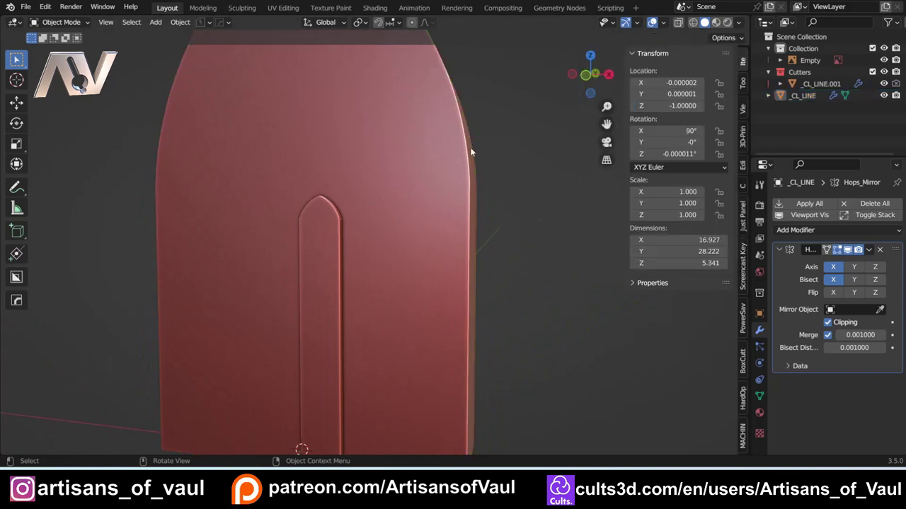
click(328, 222)
middle_drag(394, 224, 372, 239)
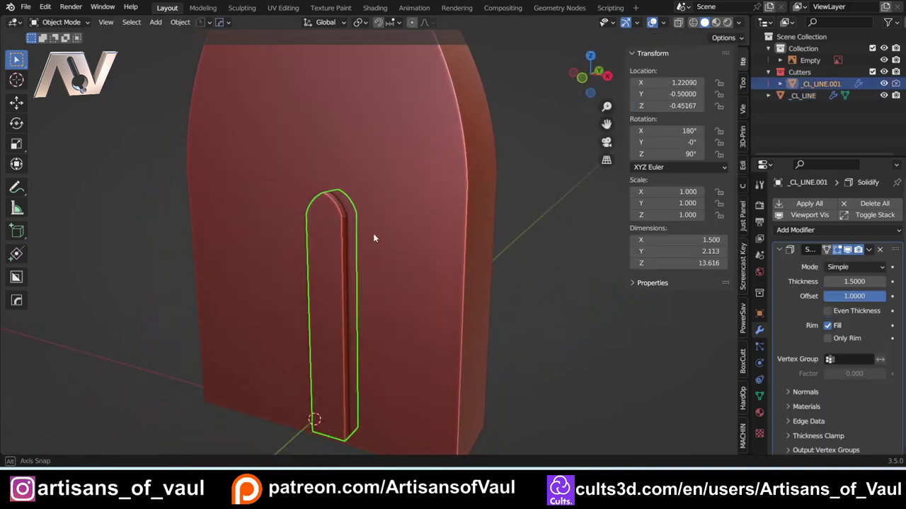
Step: Search the add-ons in the preferences for "bool" to check whether the Bool Tool add-on is enabled
shift+click(420, 204)
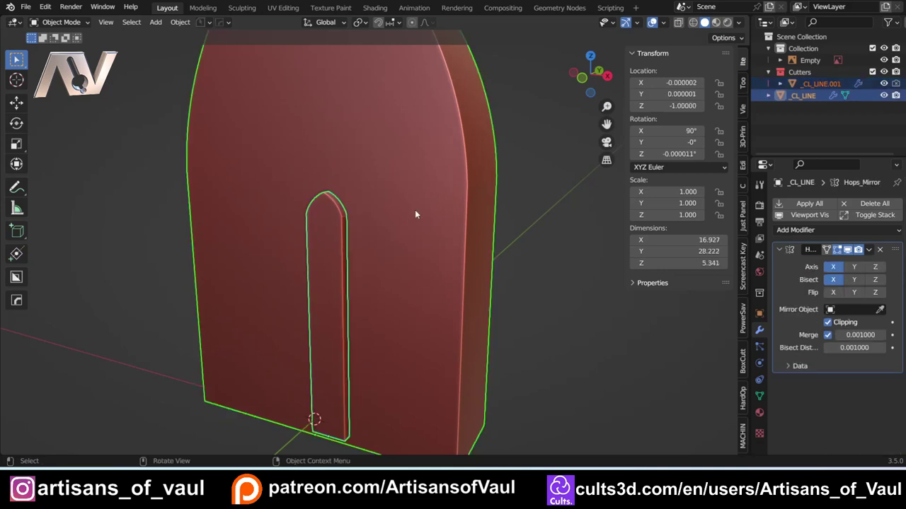
click(46, 7)
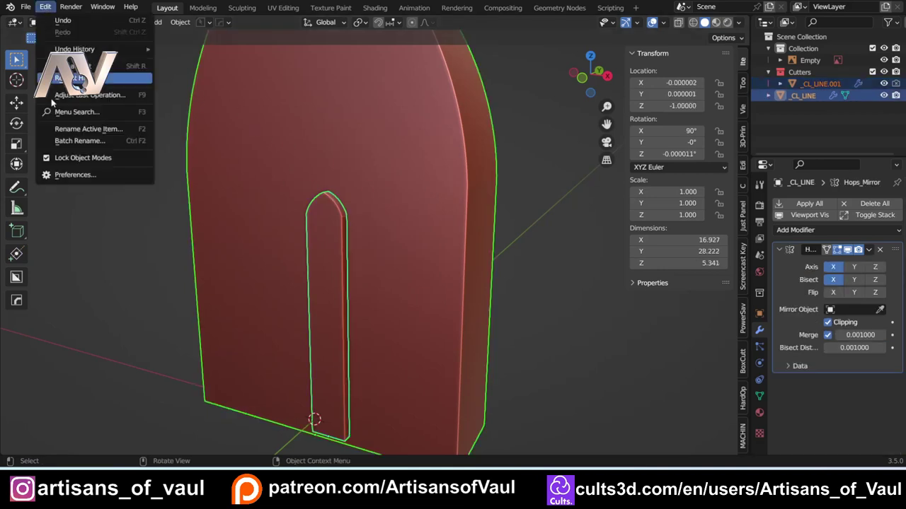
click(59, 177)
drag(175, 20, 294, 92)
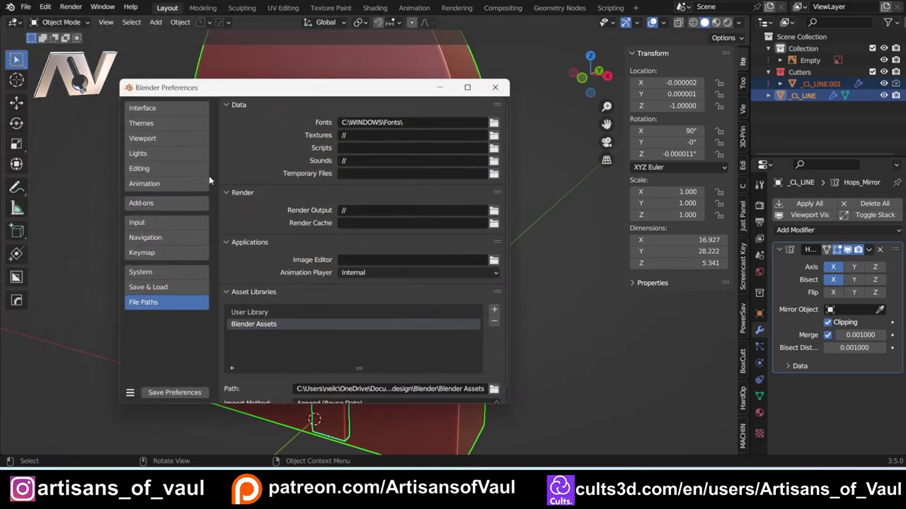
click(163, 204)
click(436, 122)
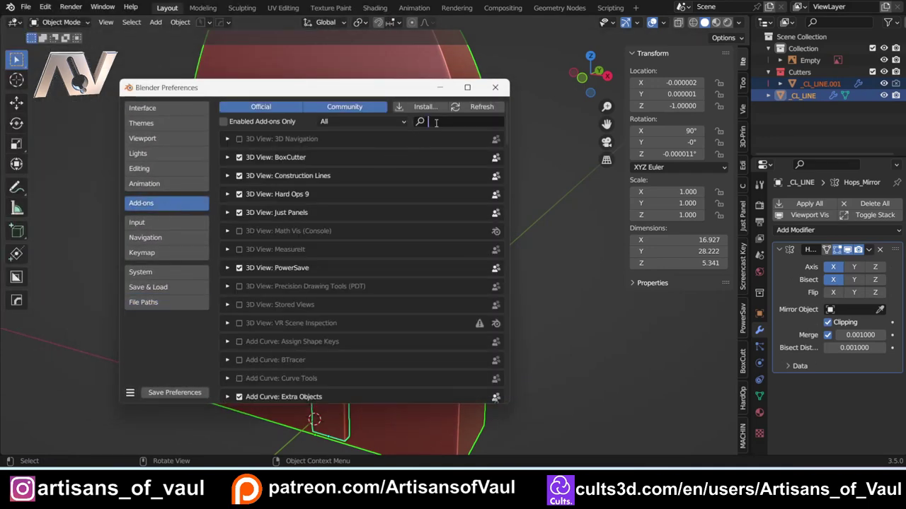
text(bool)
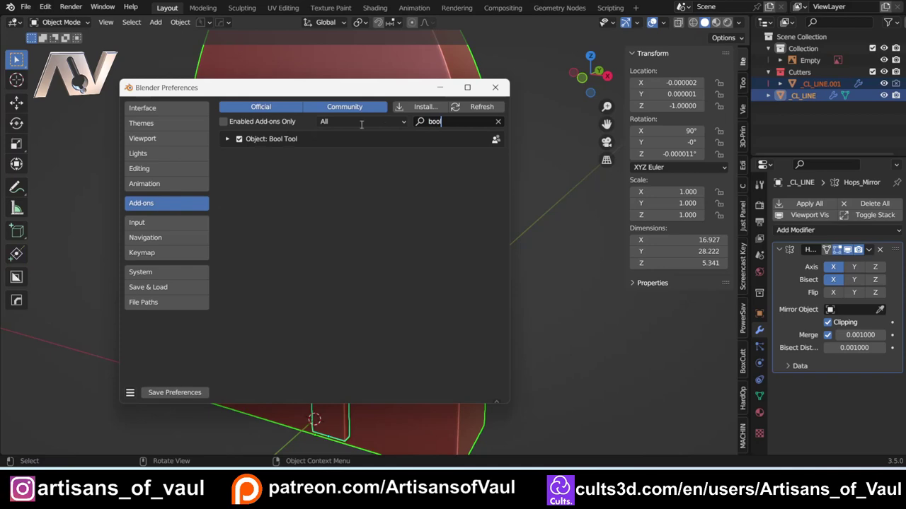
click(494, 87)
Step: Subtract the solidified light from the window body with a non-destructive Difference boolean using the Exact solver
click(324, 207)
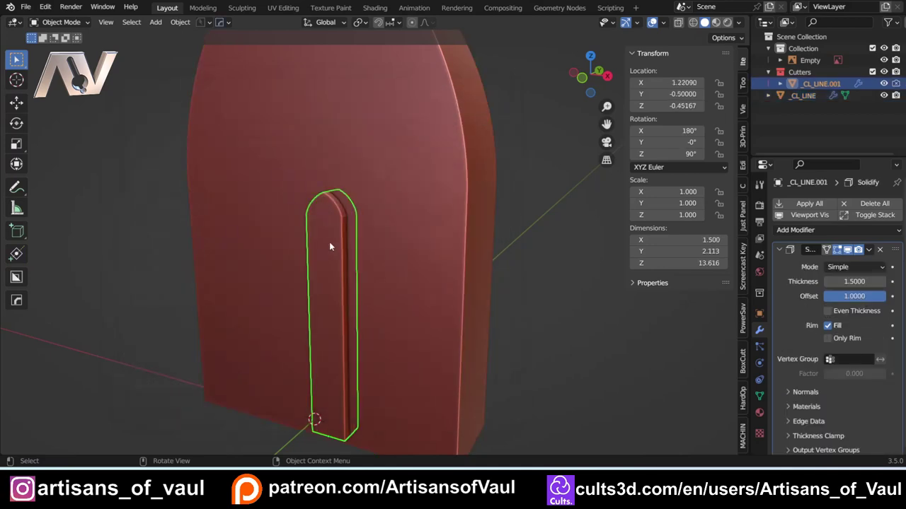
click(398, 275)
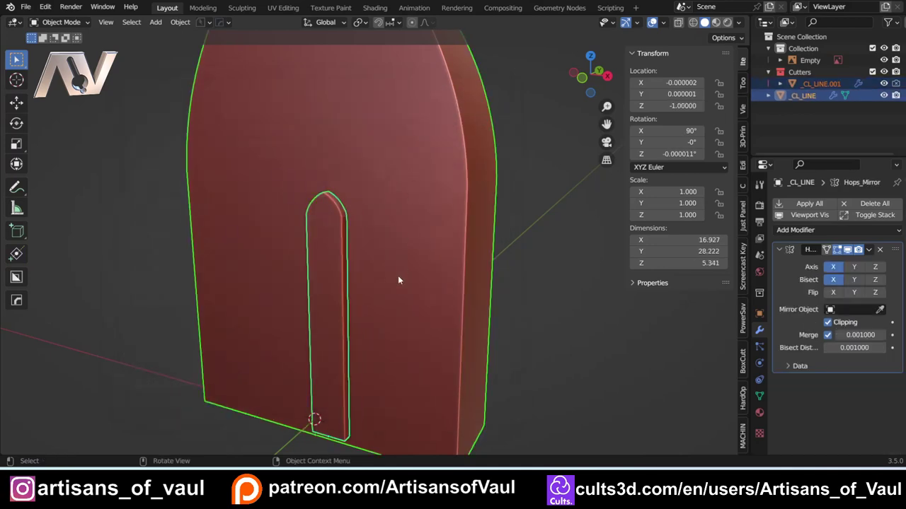
key(ctrl+KP_Subtract)
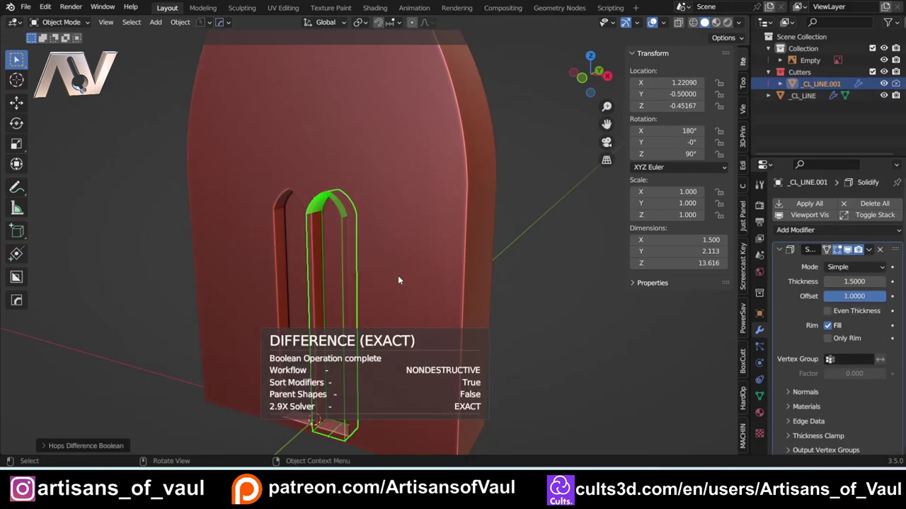
click(58, 446)
click(104, 443)
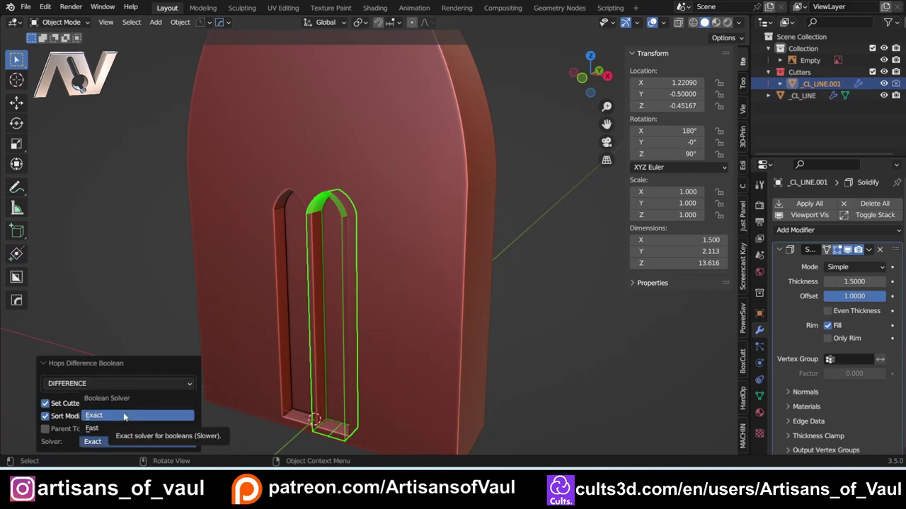
click(104, 416)
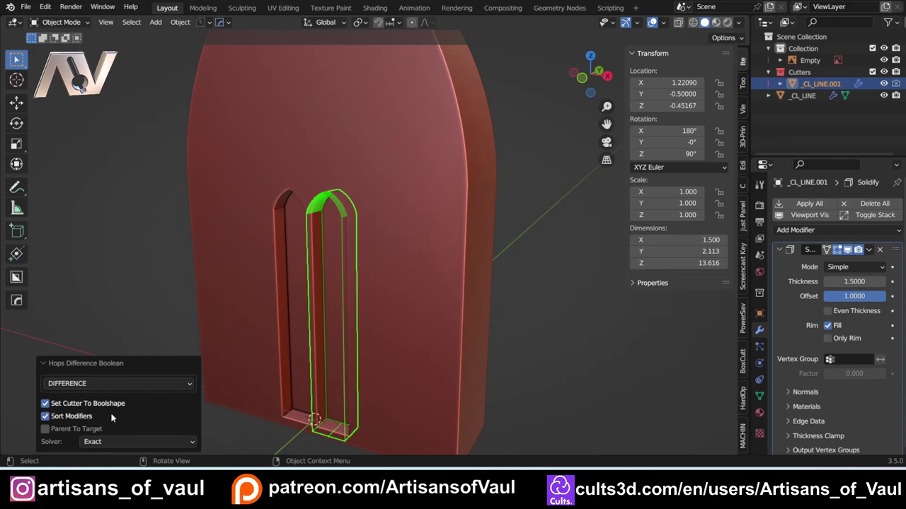
click(110, 444)
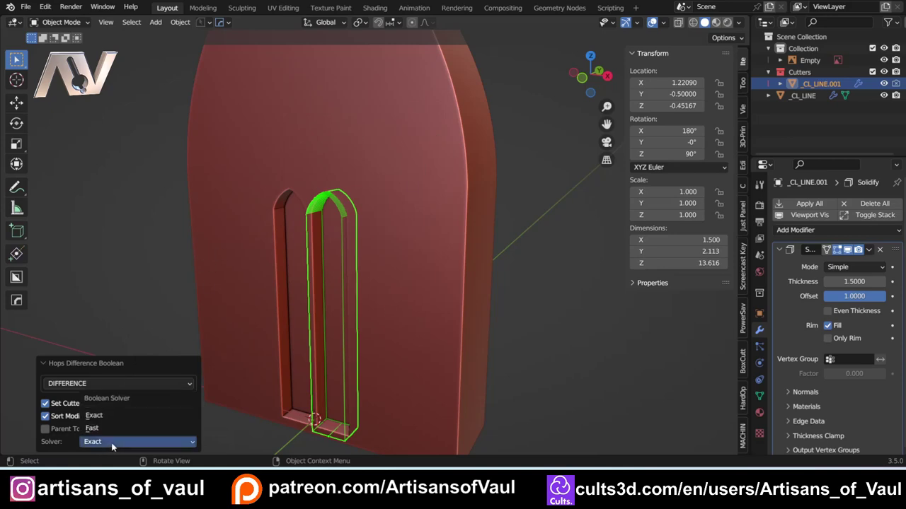
click(152, 272)
Step: Switch to the front view in wireframe shading so the reference photo is available for tracing
scroll(174, 263, up, 4)
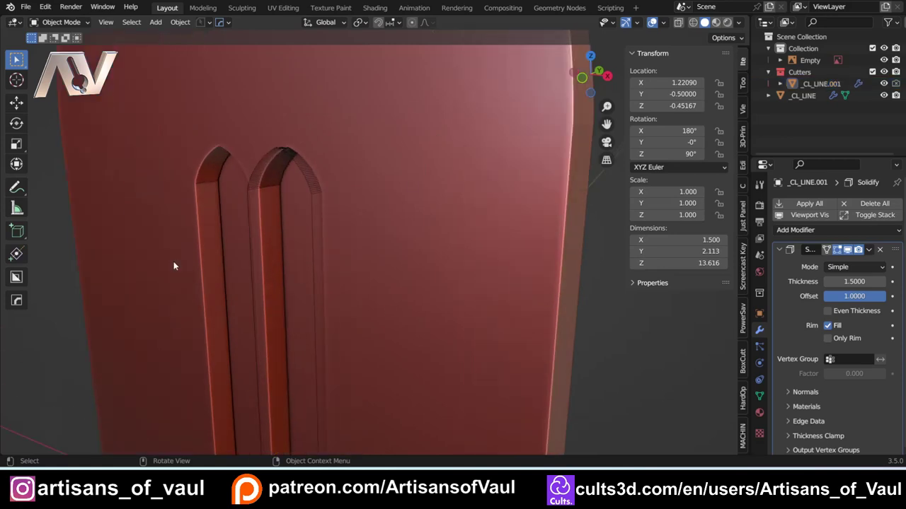
middle_drag(174, 263, 276, 216)
scroll(277, 215, down, 3)
key(KP_1)
key(shift+z)
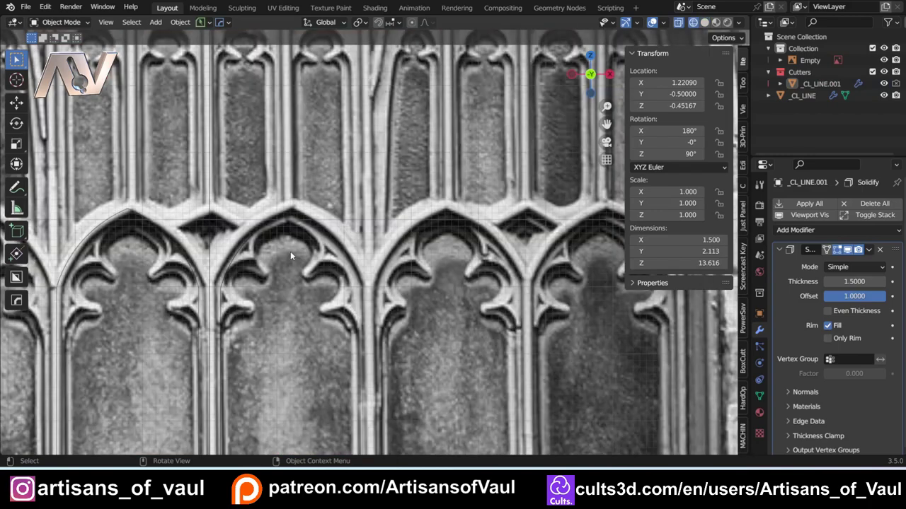
Step: Using Construction Lines, trace half the sill and the right side of the cut light's inner opening up to its lowest foil
click(16, 254)
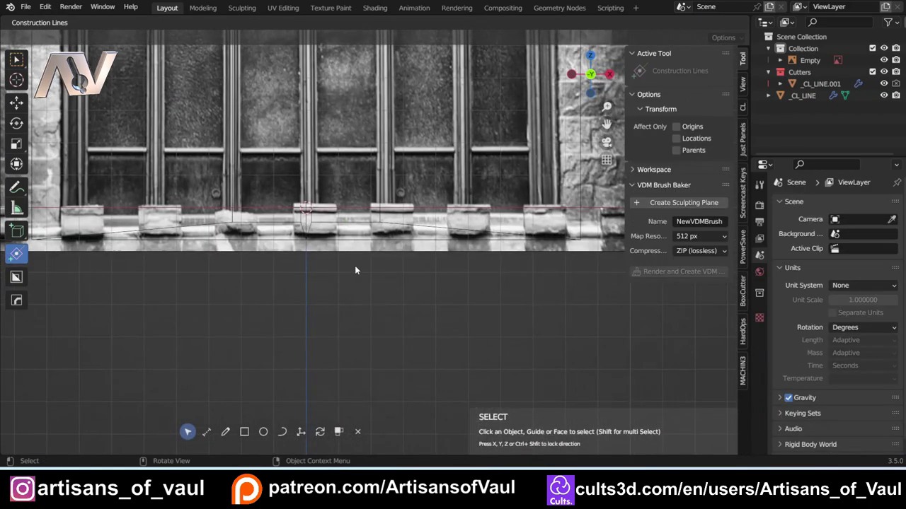
scroll(355, 270, up, 7)
shift+middle_drag(394, 173, 356, 279)
click(225, 431)
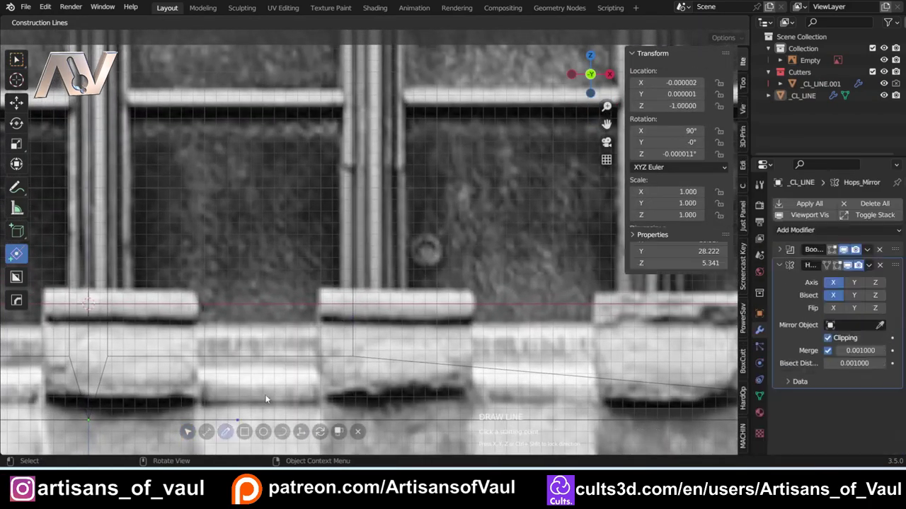
scroll(335, 348, up, 1)
click(335, 348)
shift+middle_drag(327, 185, 291, 388)
scroll(290, 340, down, 4)
scroll(290, 282, down, 4)
scroll(354, 375, up, 5)
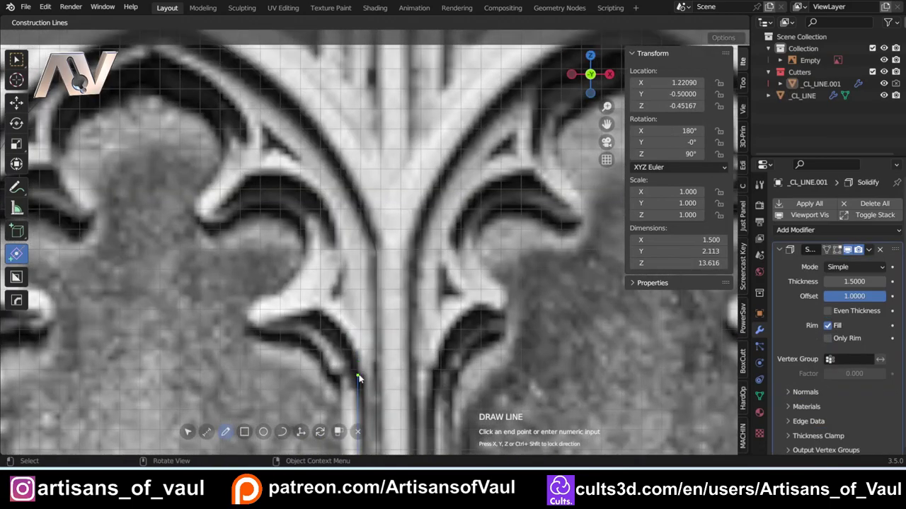
click(361, 373)
right_click(359, 372)
Step: Draw an arc from the top of the side line along the lowest foil to its cusp
click(282, 432)
click(359, 375)
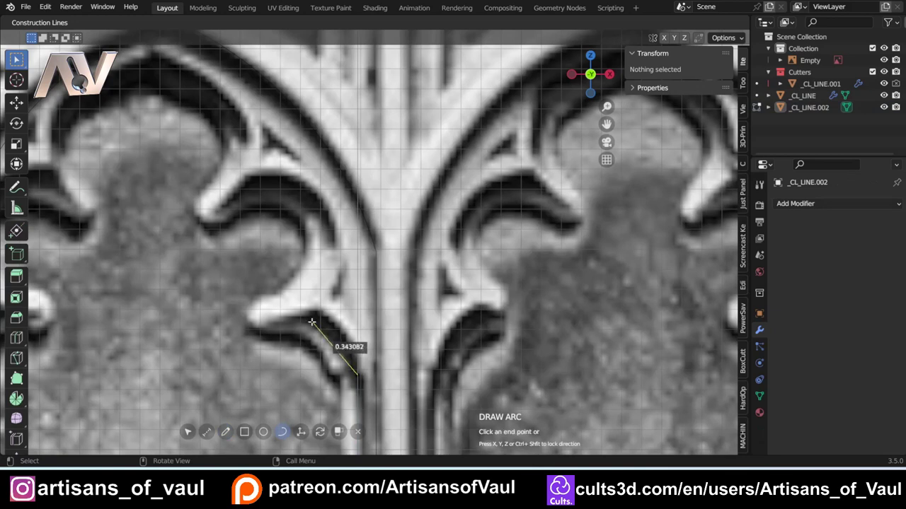
click(310, 314)
ctrl+scroll(338, 325, up, 1)
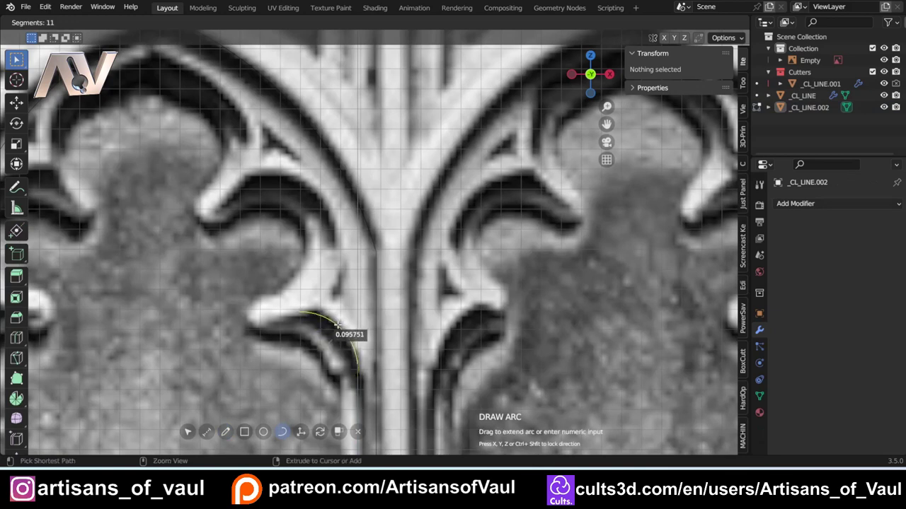
click(337, 324)
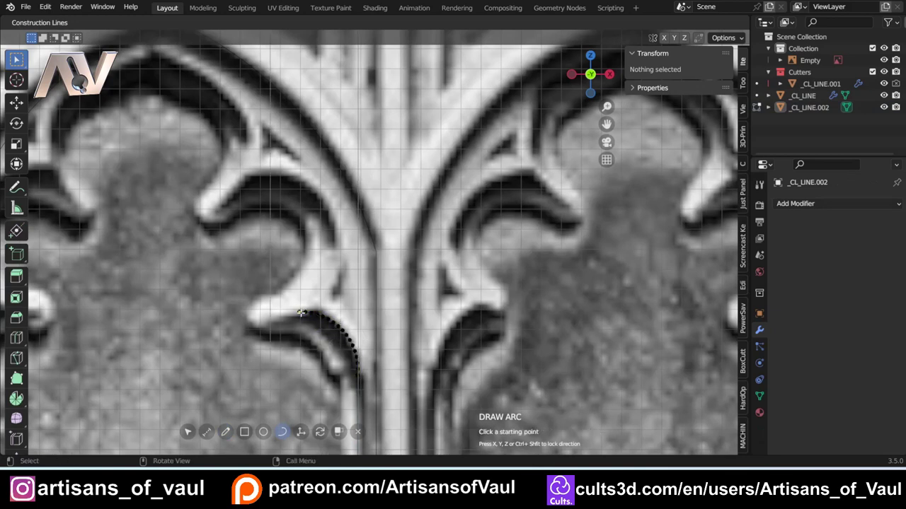
Step: Draw an arc around the middle foil from the lower cusp to the upper cusp
click(301, 312)
click(244, 178)
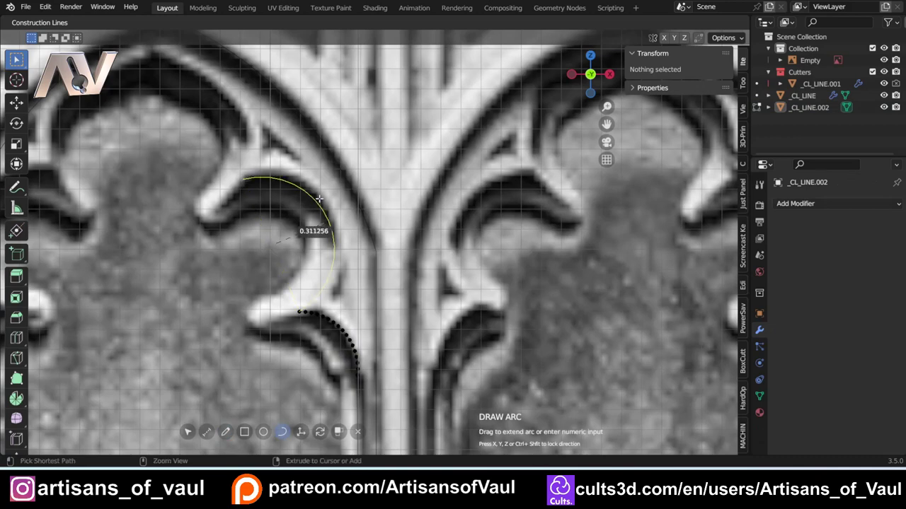
key(ctrl)
click(319, 199)
Step: Draw a 17-segment arc from the upper cusp to the apex of the inner opening, finishing the half outline
shift+middle_drag(311, 206, 353, 296)
click(283, 271)
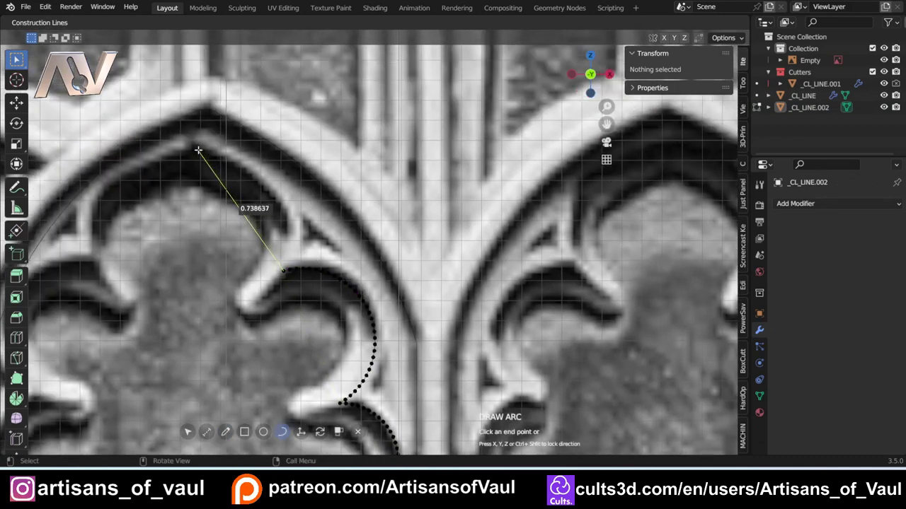
shift+middle_drag(198, 150, 311, 226)
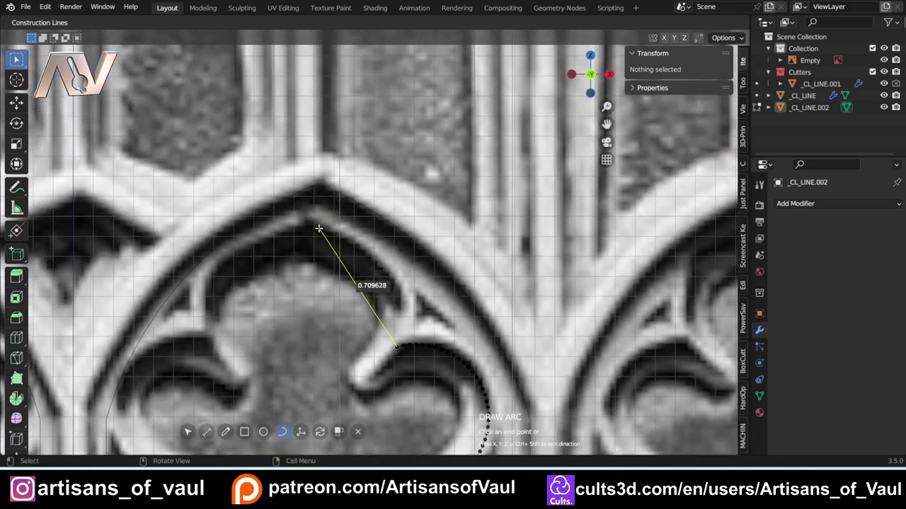
click(318, 228)
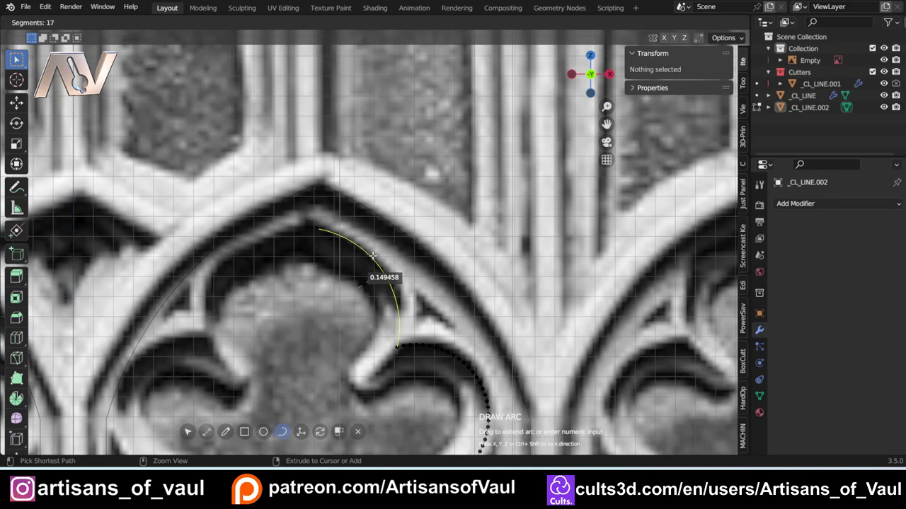
drag(369, 259, 370, 259)
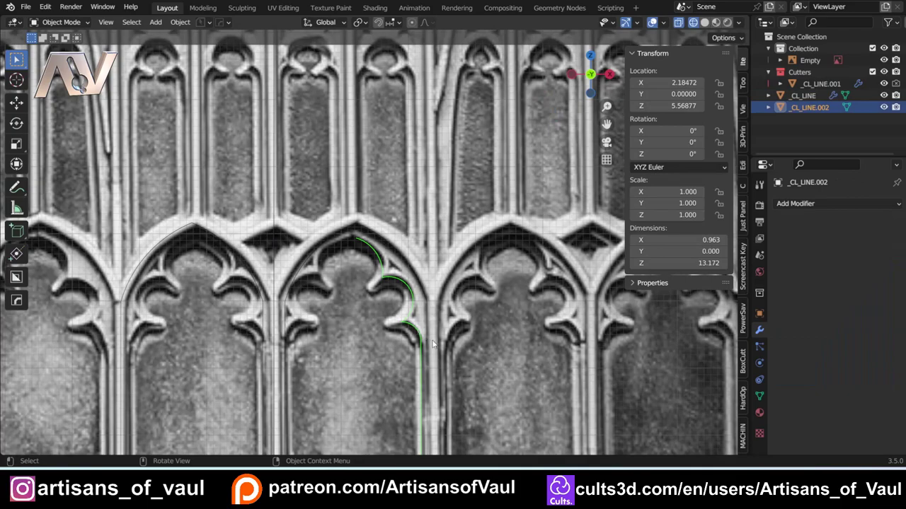
Step: Symmetrize the traced half outline along Z from negative to positive to complete the foiled opening
scroll(432, 344, down, 4)
shift+middle_drag(380, 307, 361, 3)
scroll(370, 389, up, 4)
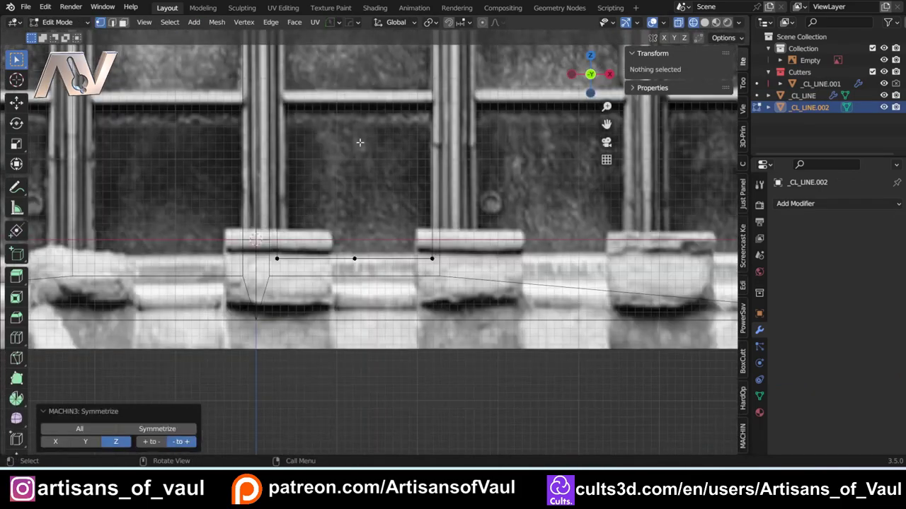
scroll(379, 253, up, 4)
Step: Examine the mirrored foil outline at its apex and along its height against the photo and the cut recess
scroll(380, 253, down, 6)
scroll(384, 202, up, 8)
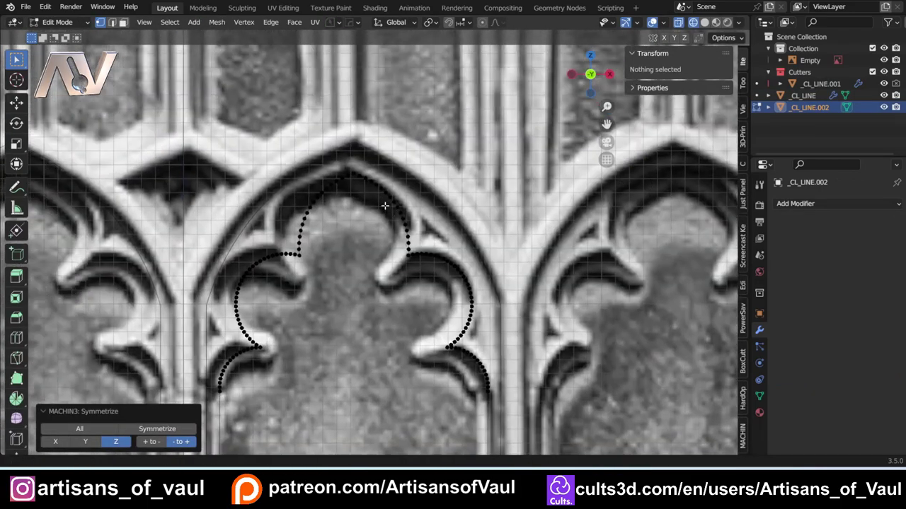
scroll(435, 306, up, 5)
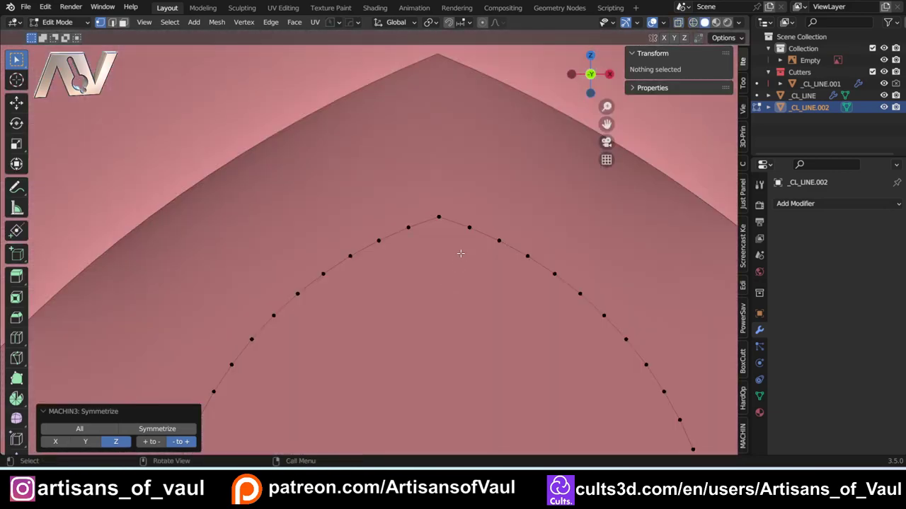
scroll(424, 309, down, 4)
shift+middle_drag(378, 334, 366, 249)
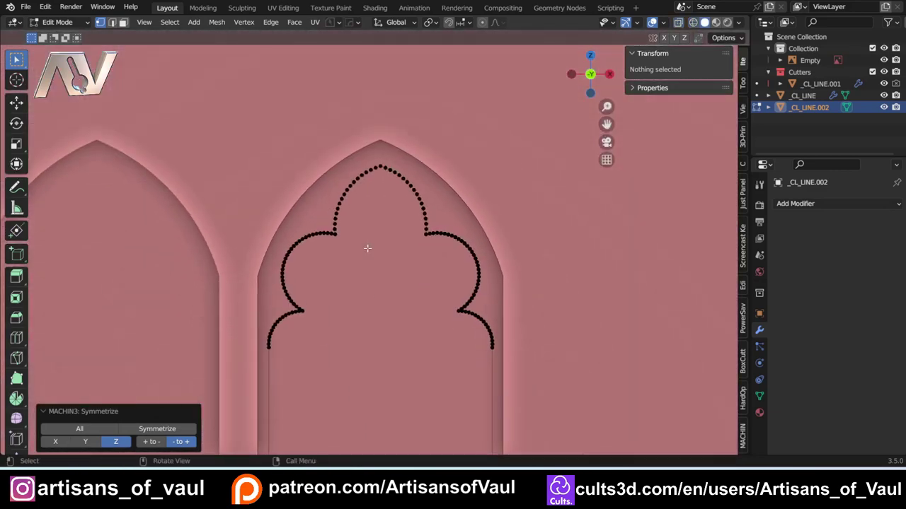
key(alt+z)
key(alt+z)
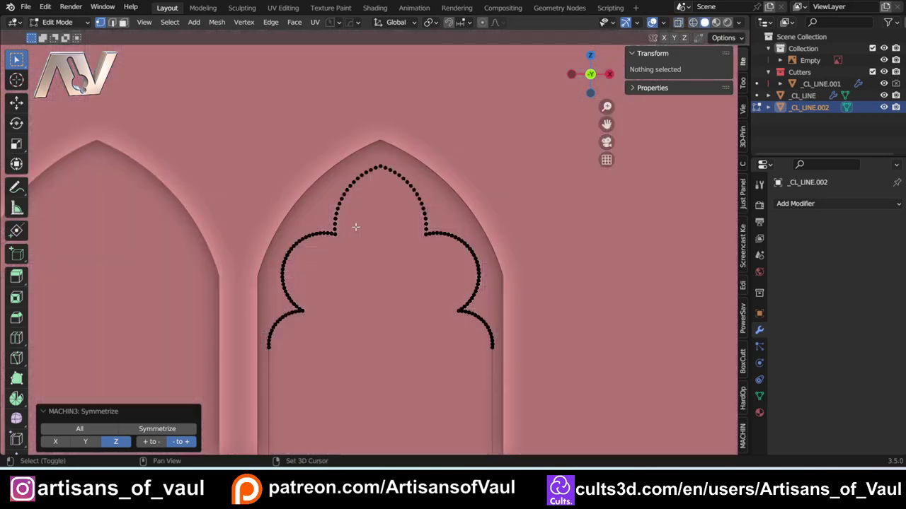
scroll(355, 227, down, 4)
shift+middle_drag(378, 280, 384, 142)
scroll(389, 177, down, 3)
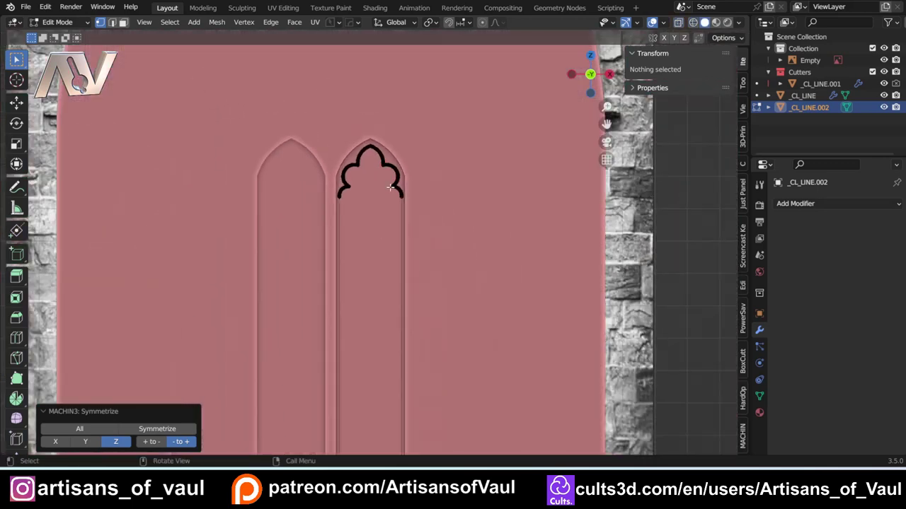
shift+middle_drag(399, 266, 394, 58)
shift+middle_drag(395, 148, 390, 453)
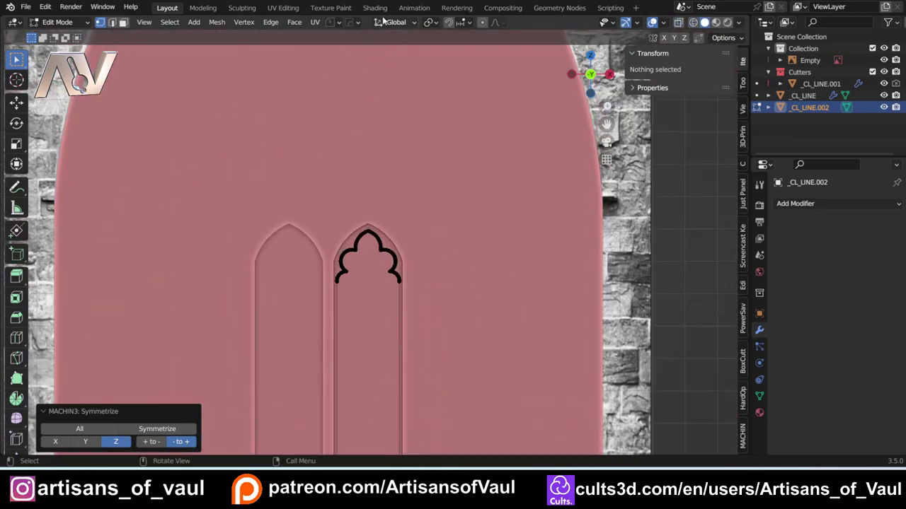
scroll(357, 258, up, 4)
mouse_move(389, 287)
middle_down()
mouse_move(340, 298)
mouse_move(359, 290)
mouse_move(390, 248)
middle_up()
key(alt+z)
key(alt+z)
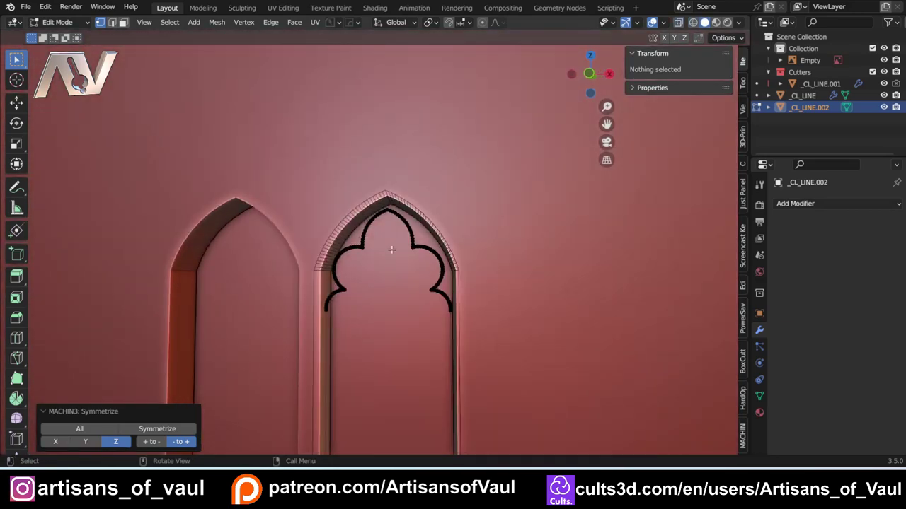
Step: Fill the whole foiled outline with a face and return to Object Mode with the new shape selected
key(a)
key(f)
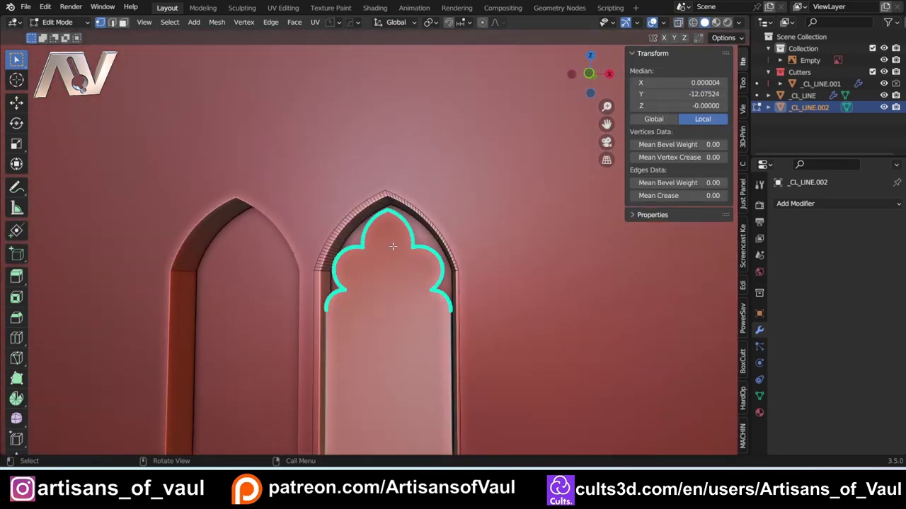
scroll(393, 247, up, 4)
key(Tab)
click(401, 167)
middle_drag(427, 205, 418, 238)
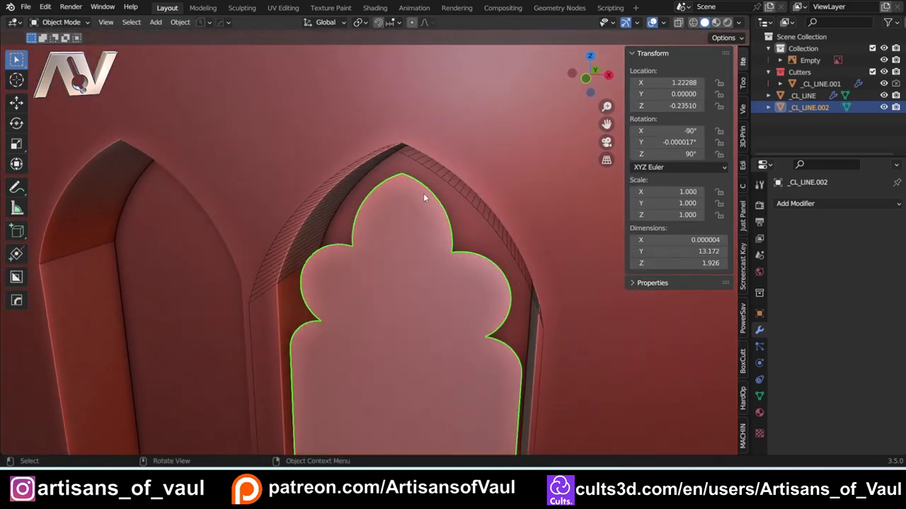
middle_drag(481, 121, 474, 143)
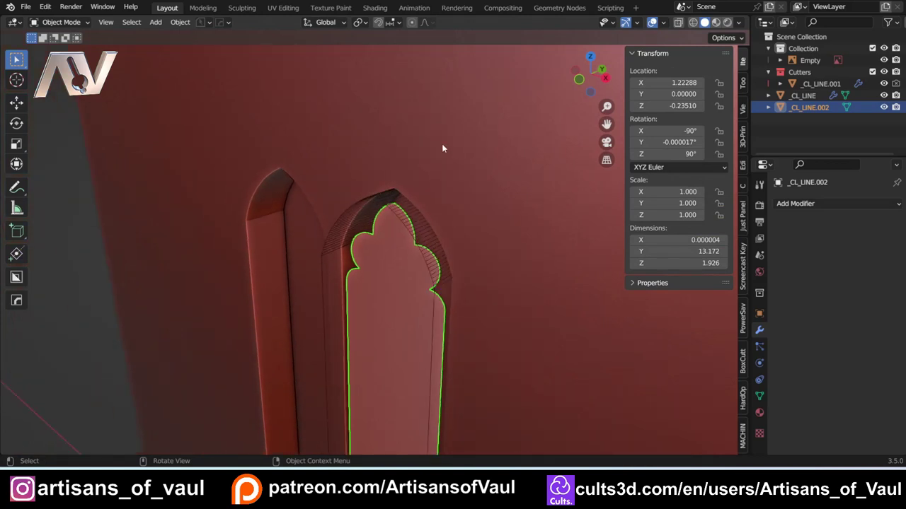
Step: Add a Solidify modifier to the foiled shape with a thickness of 1.5 and an offset of 1
mouse_move(404, 231)
middle_down()
mouse_move(441, 193)
mouse_move(421, 224)
middle_up()
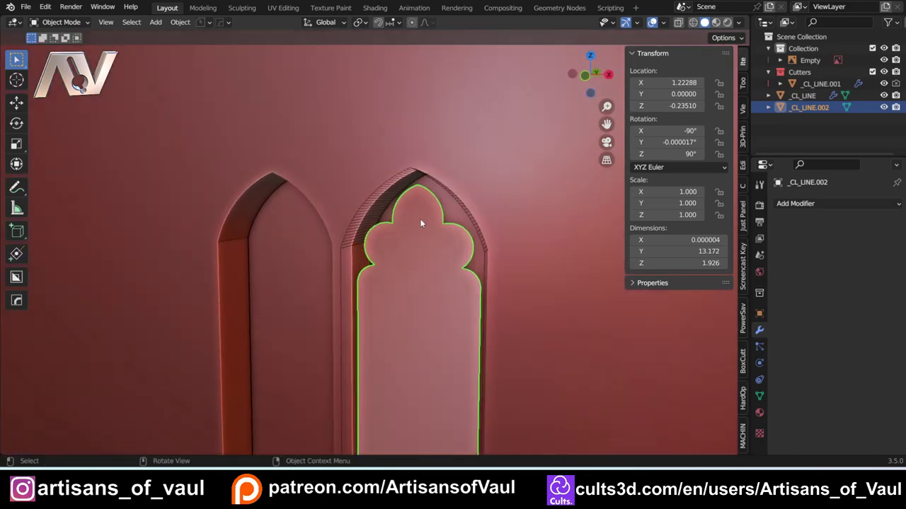
click(800, 206)
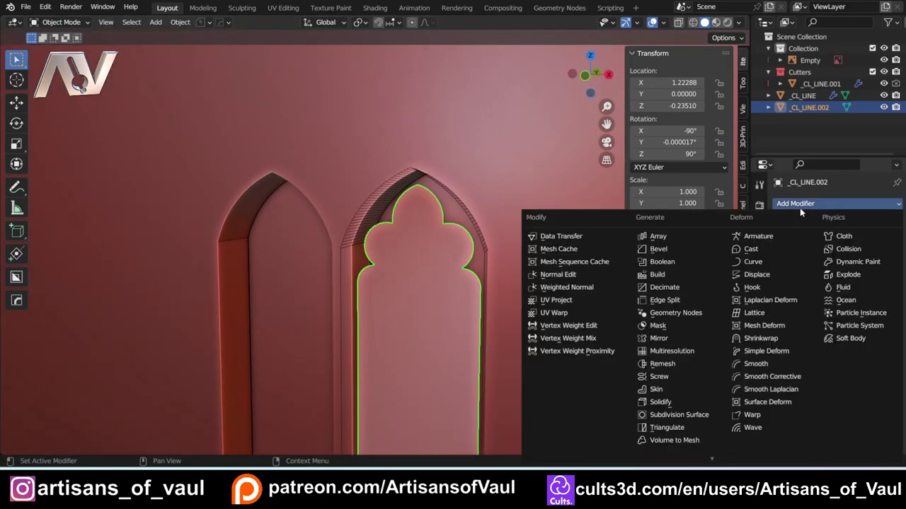
click(668, 401)
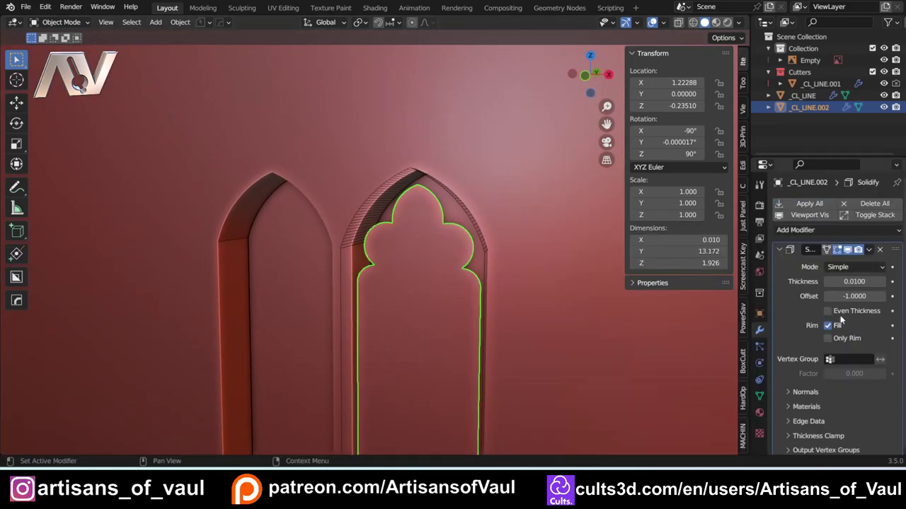
click(854, 282)
text(1)
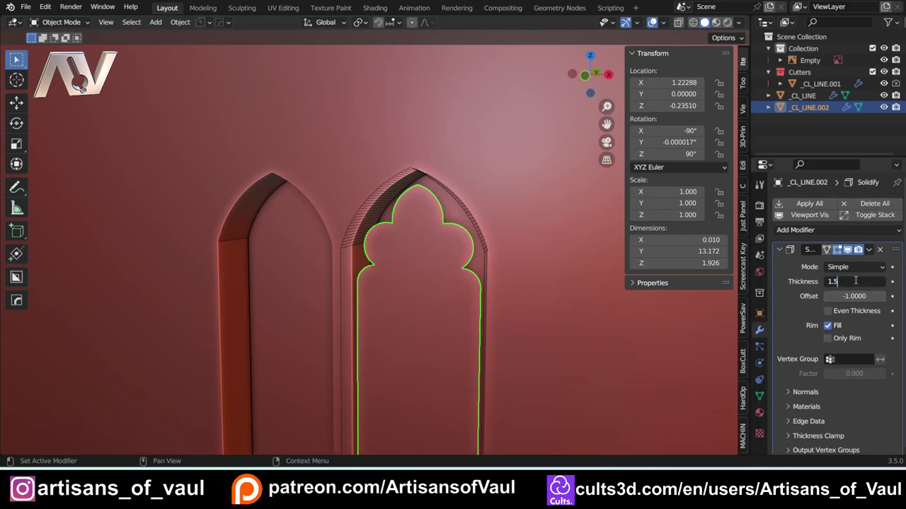
text(.5)
key(Return)
click(850, 298)
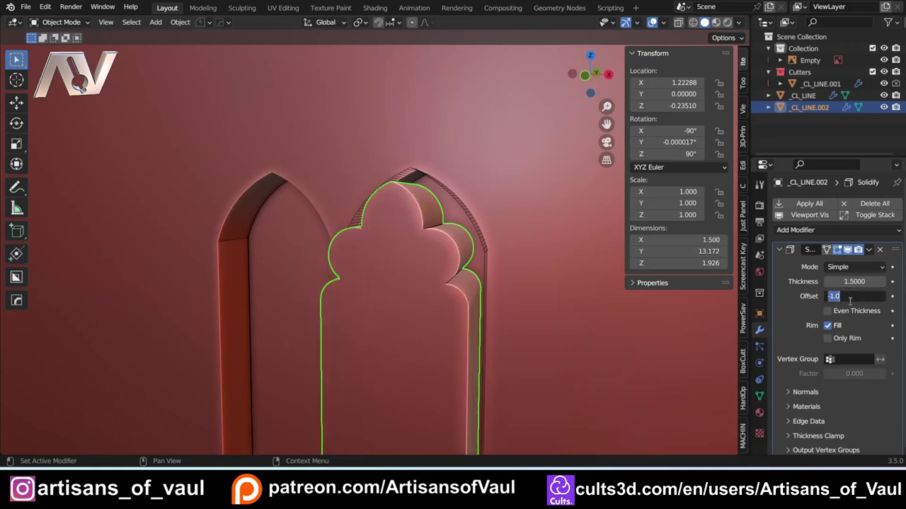
text(1)
key(Return)
Step: Examine the thickened foil shape from the side and front against the arched recess and the window body
middle_drag(375, 183, 325, 195)
middle_drag(441, 223, 335, 221)
middle_drag(390, 198, 398, 243)
middle_drag(462, 202, 405, 173)
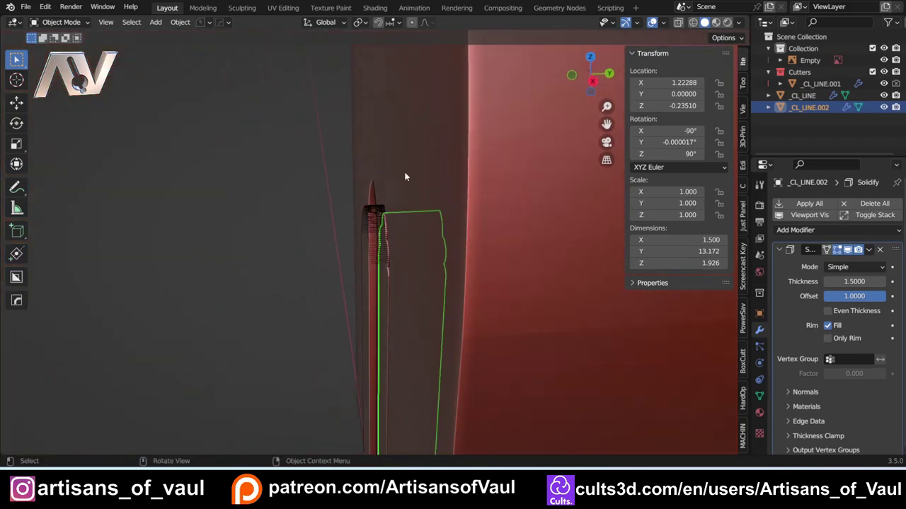
click(426, 192)
middle_drag(377, 206, 450, 216)
click(567, 200)
mouse_move(567, 200)
middle_down()
mouse_move(358, 277)
mouse_move(282, 271)
mouse_move(521, 237)
mouse_move(442, 198)
mouse_move(391, 215)
mouse_move(424, 221)
mouse_move(394, 221)
middle_up()
key(shift+z)
key(shift+z)
scroll(395, 220, down, 8)
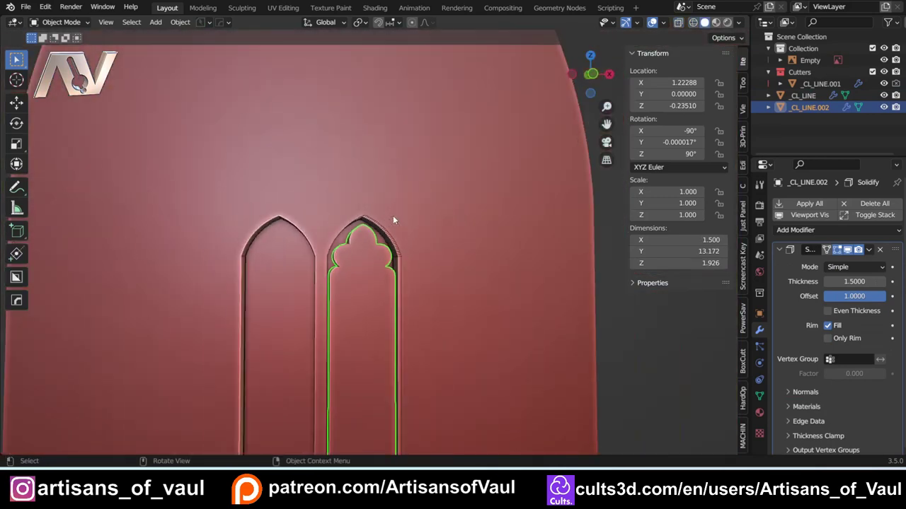
scroll(460, 214, up, 4)
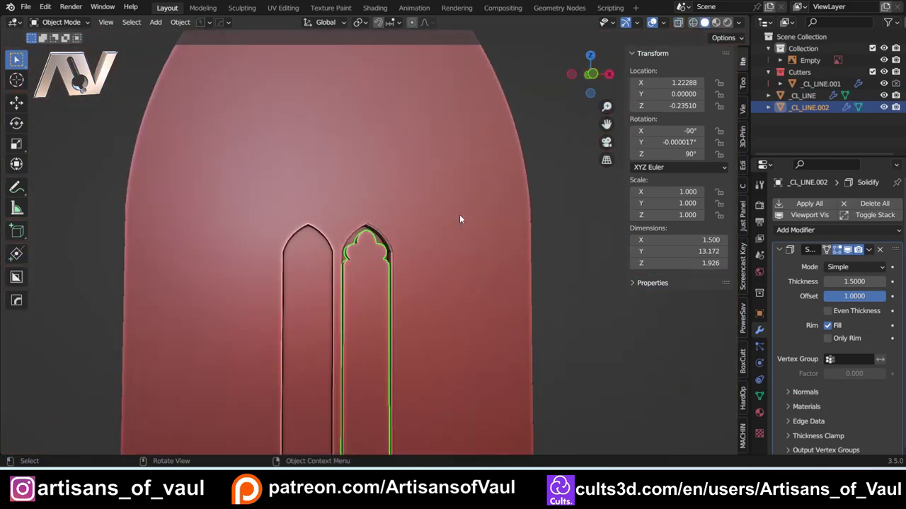
click(663, 22)
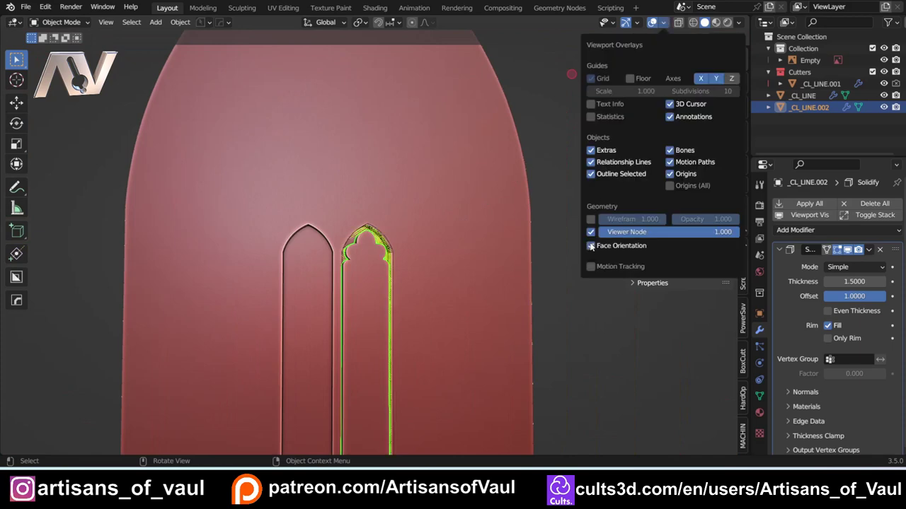
scroll(531, 208, down, 4)
click(529, 206)
middle_drag(530, 207, 474, 226)
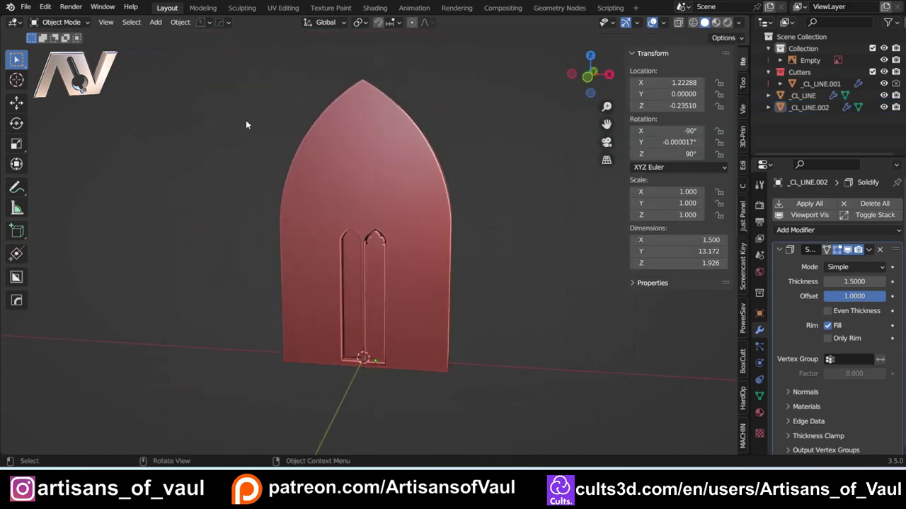
Step: Duplicate the whole window with its arch cutter and foil shape, placing the copy about 20.46 units along X
drag(245, 121, 497, 322)
middle_drag(502, 288, 407, 274)
key(shift+d)
key(x)
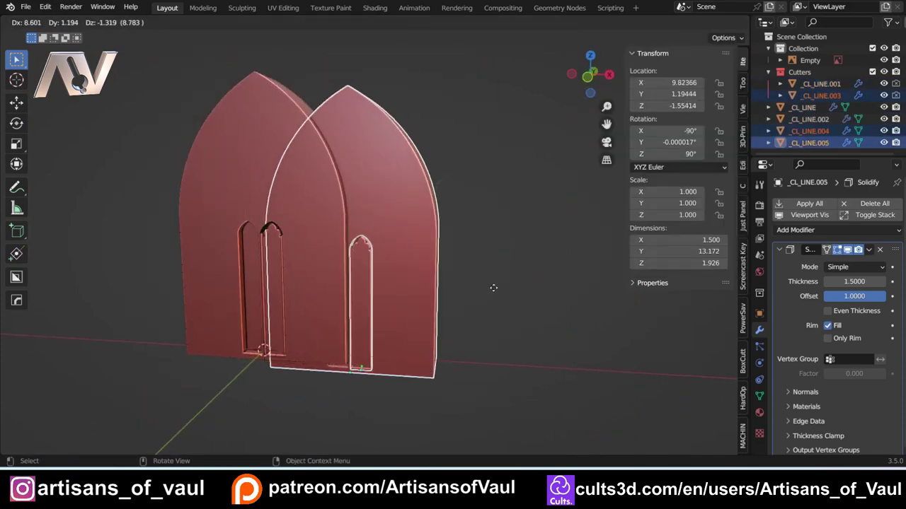
click(614, 316)
click(353, 138)
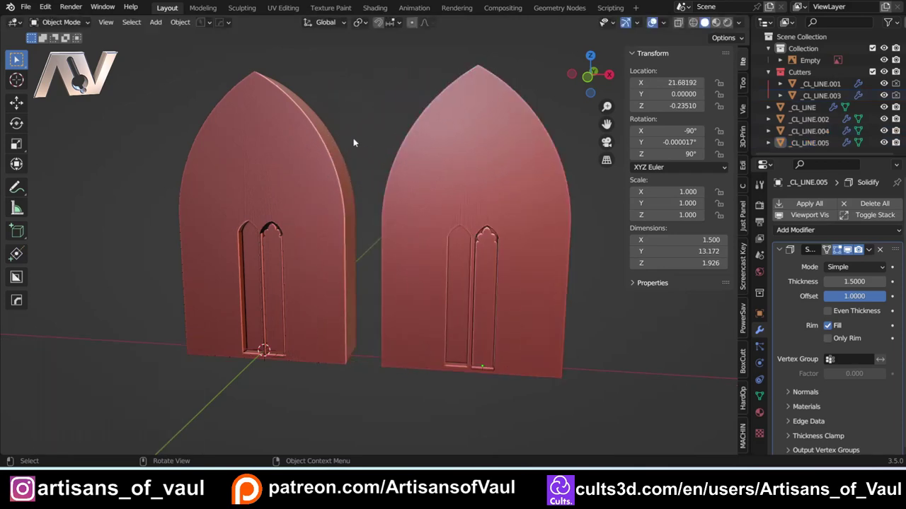
Step: Cut the duplicated foil shape out of the copied window body with a Boolean difference
scroll(296, 268, up, 2)
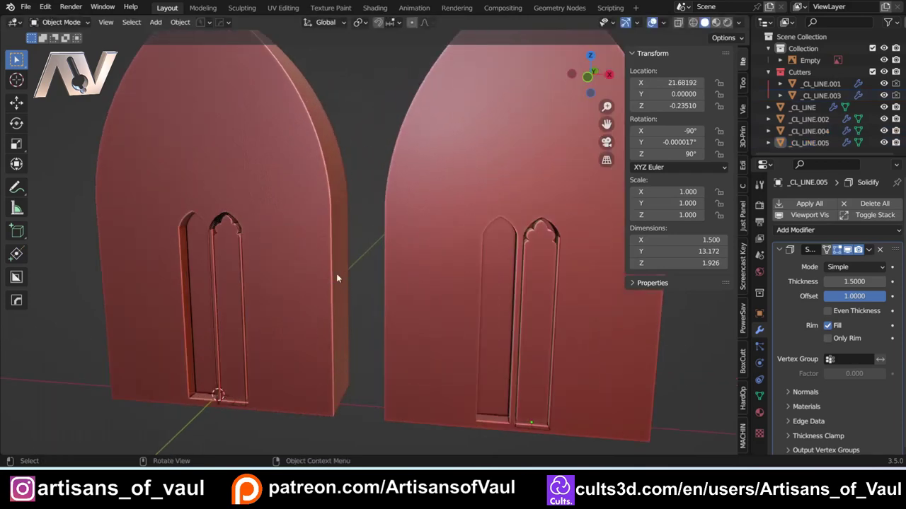
middle_drag(226, 269, 337, 269)
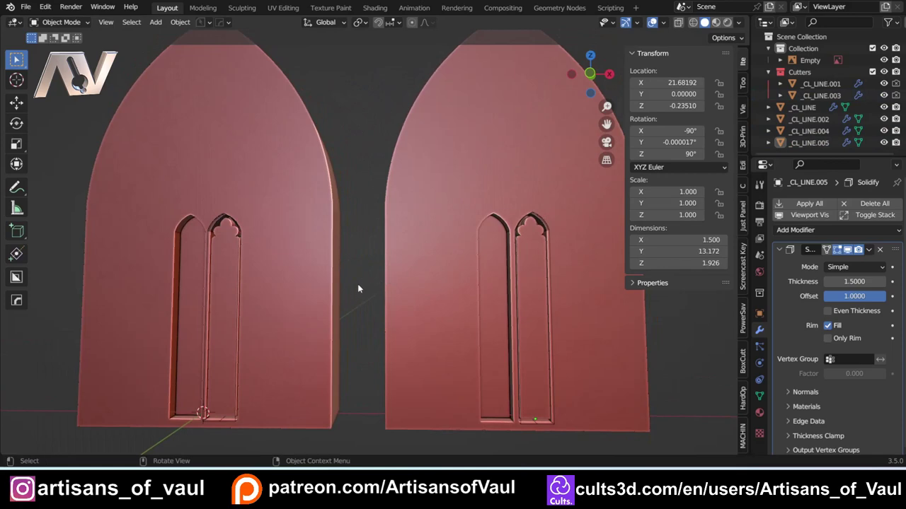
shift+middle_drag(358, 285, 170, 271)
scroll(286, 249, up, 5)
scroll(327, 182, up, 4)
shift+middle_drag(330, 177, 353, 341)
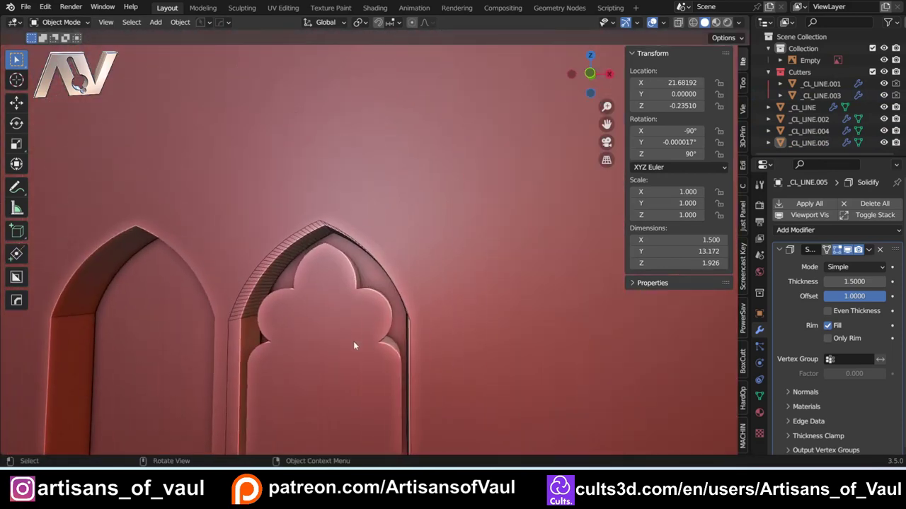
click(328, 286)
scroll(330, 316, down, 5)
scroll(327, 321, up, 3)
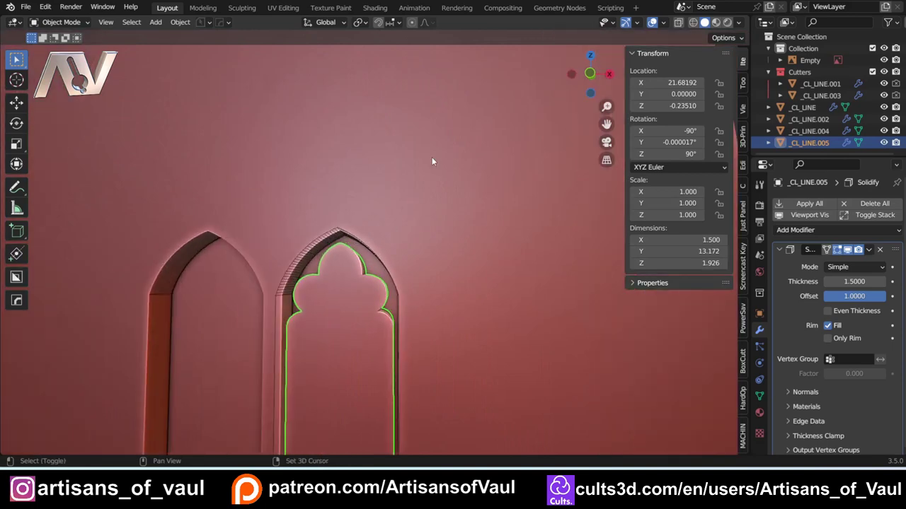
shift+click(431, 157)
scroll(412, 266, down, 2)
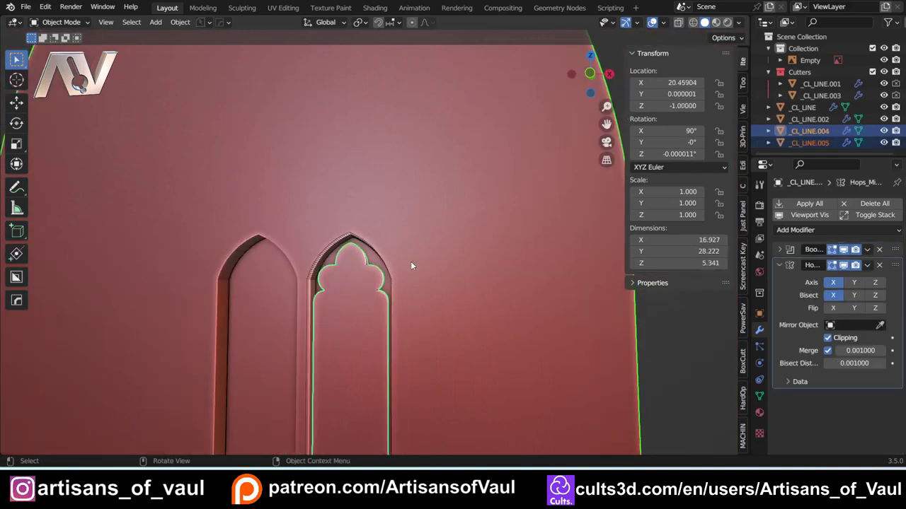
key(ctrl+minus)
Step: Hide the foil cutter and the arched cutter of the copied window to expose the stepped recess
scroll(410, 260, up, 3)
shift+middle_drag(380, 234, 400, 162)
key(h)
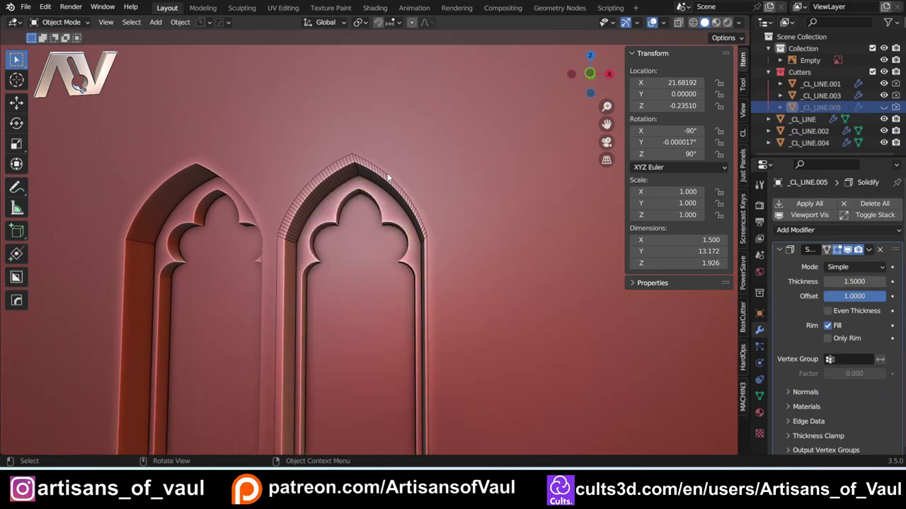
click(388, 178)
key(h)
Step: On the original window, join the foil shape to the arched cutter with a Boolean union using the Exact solver
scroll(370, 224, down, 4)
middle_drag(143, 243, 410, 226)
scroll(306, 253, up, 3)
click(325, 283)
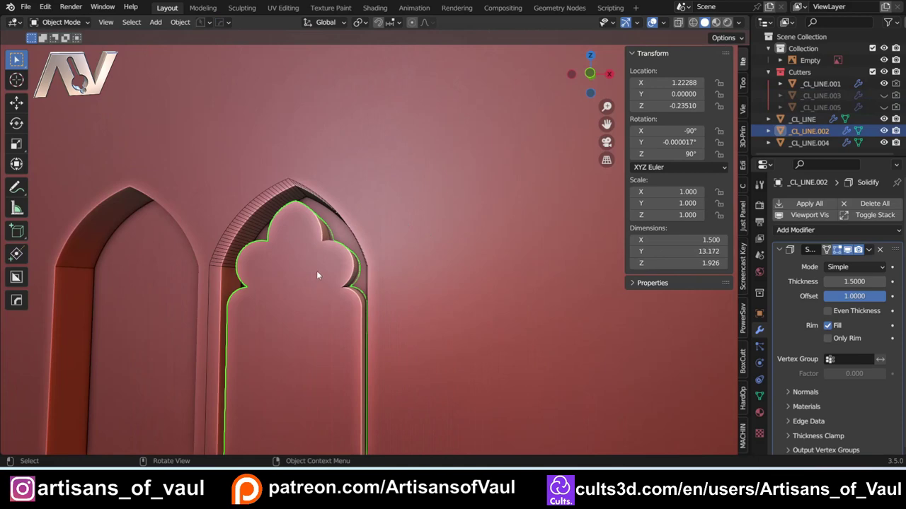
middle_drag(316, 270, 289, 271)
click(332, 107)
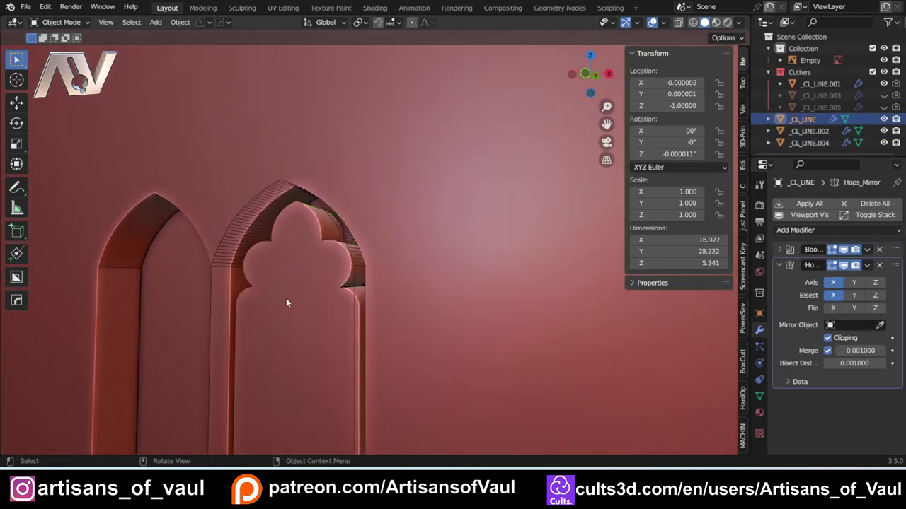
click(298, 280)
shift+click(270, 189)
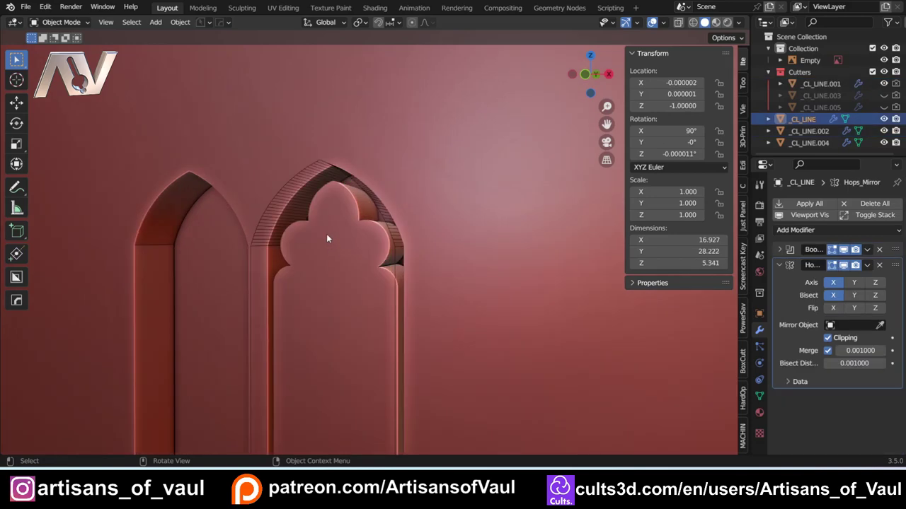
scroll(326, 234, up, 2)
click(327, 235)
scroll(326, 238, down, 1)
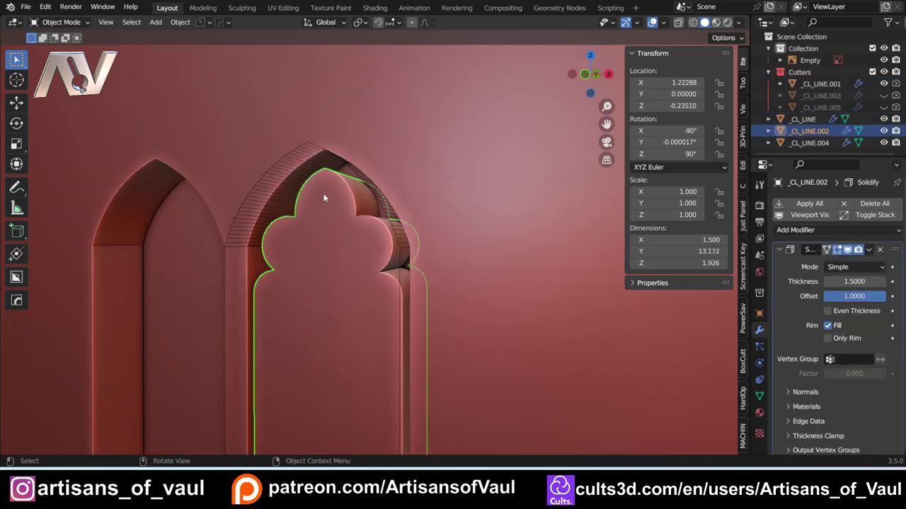
click(296, 158)
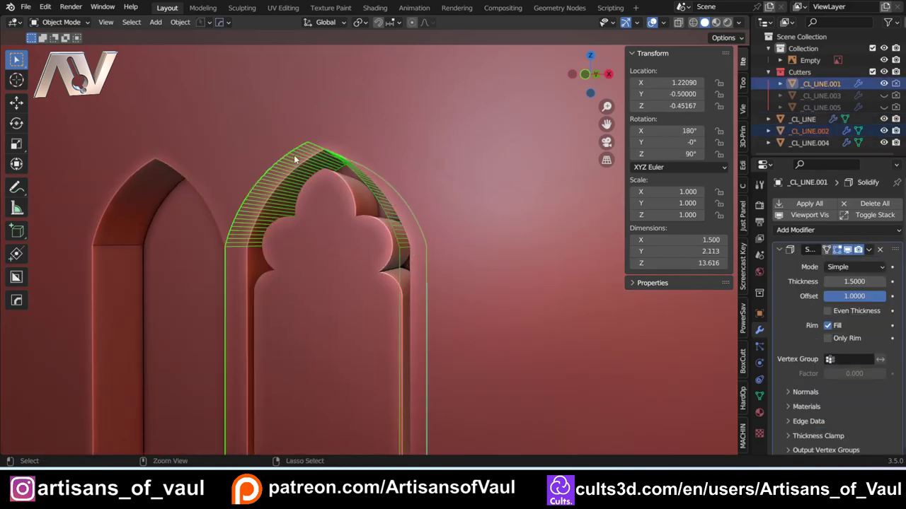
key(ctrl+KP_Add)
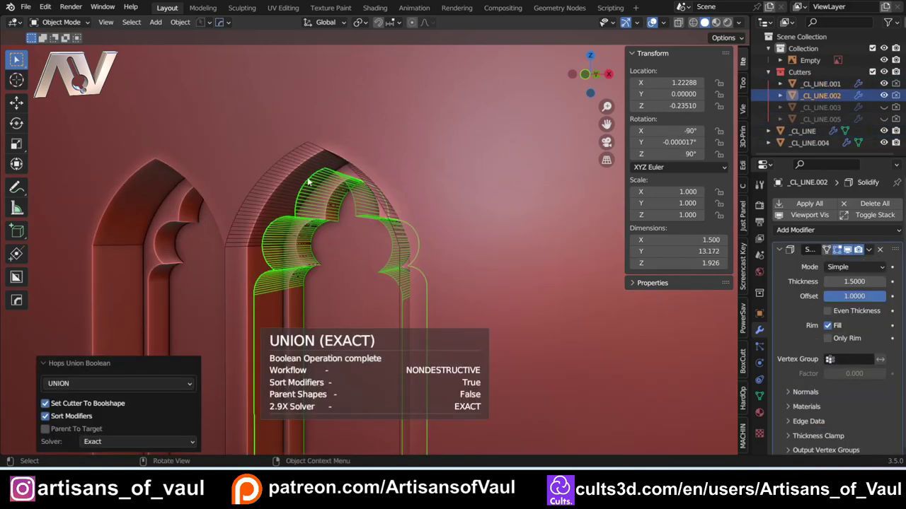
Step: Hide the original window's foil shape and arched cutter, leaving the combined cut exposed beside the copy
click(283, 199)
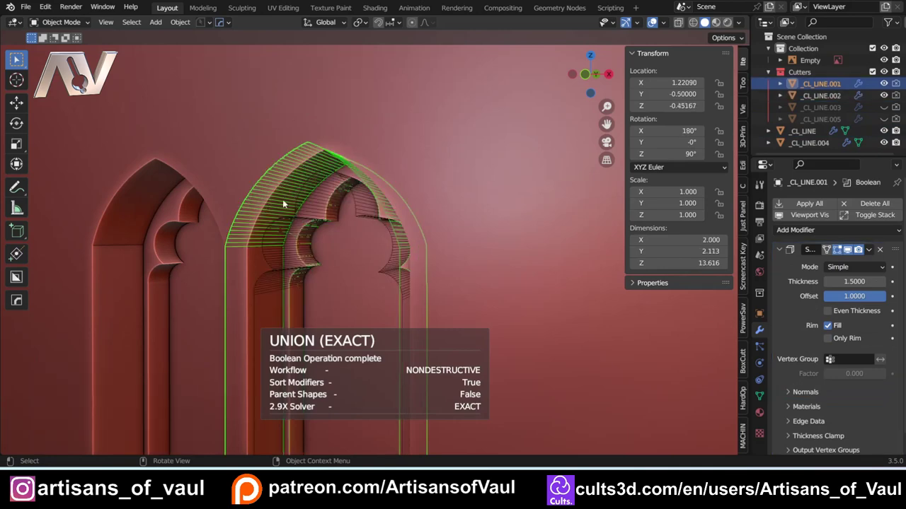
click(301, 220)
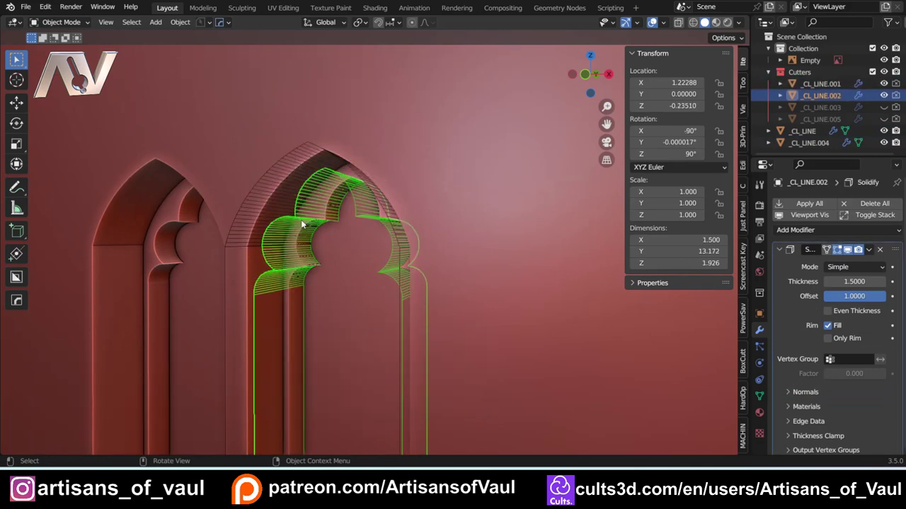
key(h)
click(285, 160)
key(h)
scroll(321, 208, down, 5)
middle_drag(321, 209, 368, 274)
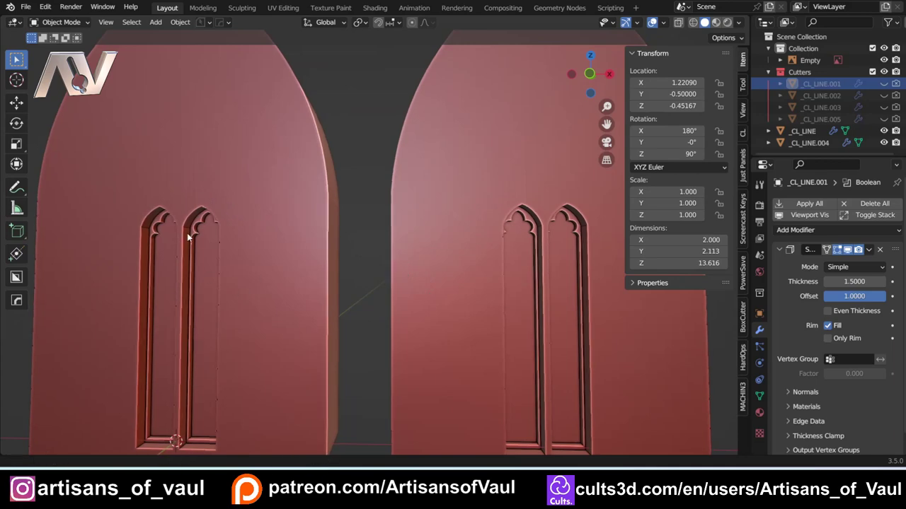
middle_drag(189, 236, 279, 185)
middle_drag(333, 247, 323, 174)
Step: Cycle through the copied window's Boolean modifiers and bring back its foil cutter as the selected object
click(305, 248)
scroll(306, 248, up, 4)
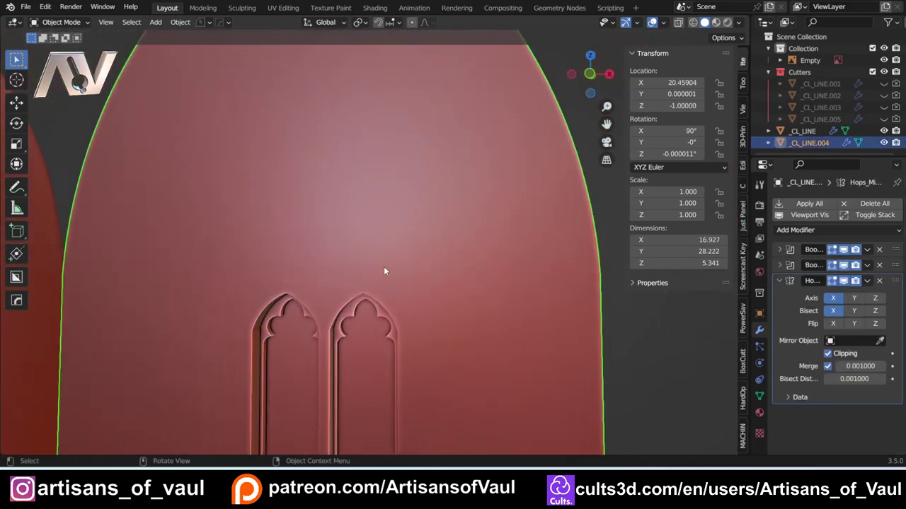
key(q)
click(366, 290)
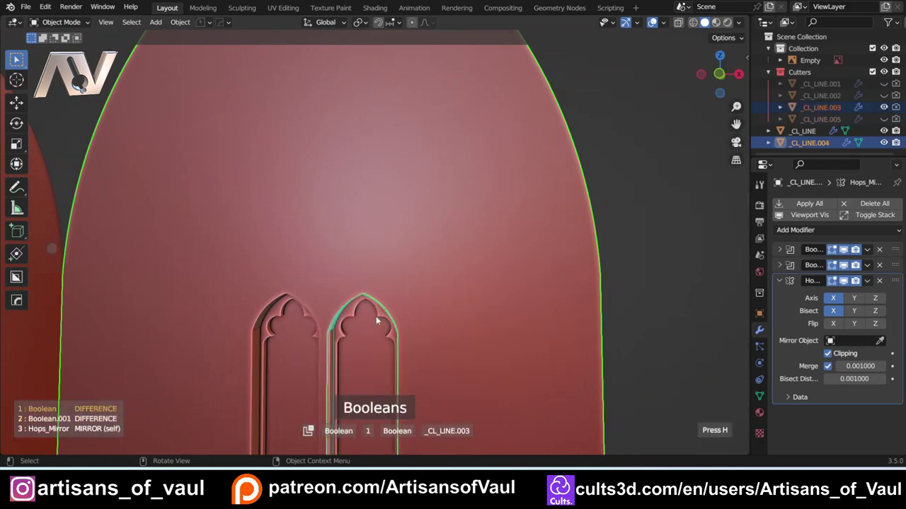
scroll(376, 316, down, 1)
scroll(376, 316, up, 1)
scroll(375, 317, down, 1)
scroll(376, 316, up, 1)
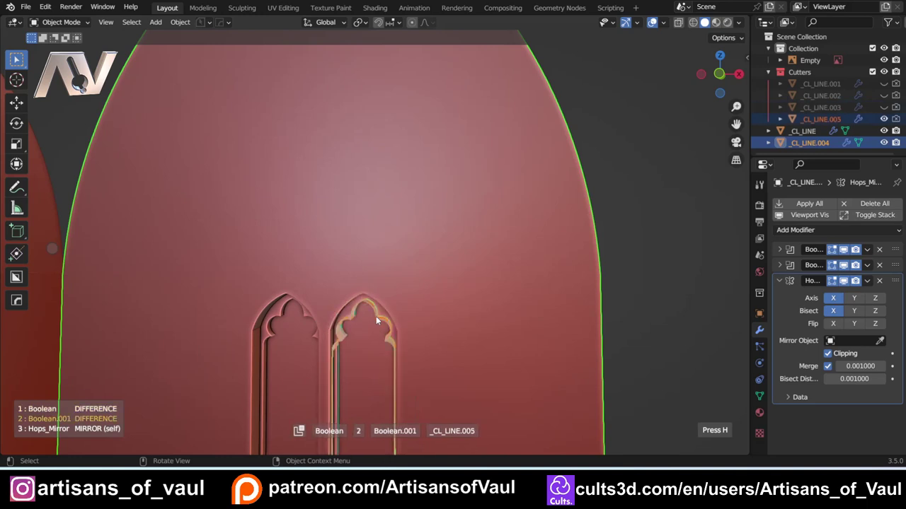
scroll(375, 316, down, 1)
scroll(376, 317, up, 1)
scroll(377, 318, down, 1)
scroll(376, 318, up, 1)
scroll(376, 318, down, 1)
scroll(376, 318, up, 1)
click(377, 318)
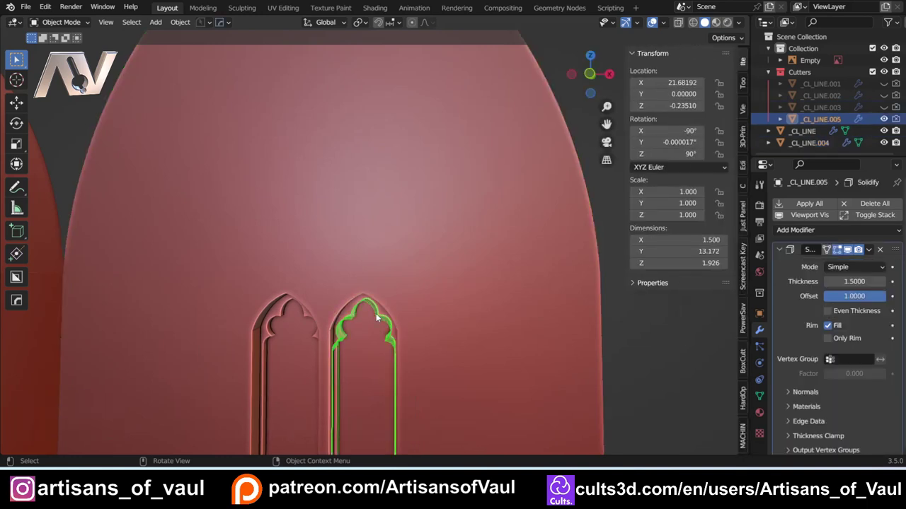
Step: Compare the foiled openings in wireframe with the lower lights in the reference photo from the front
middle_drag(376, 317, 351, 252)
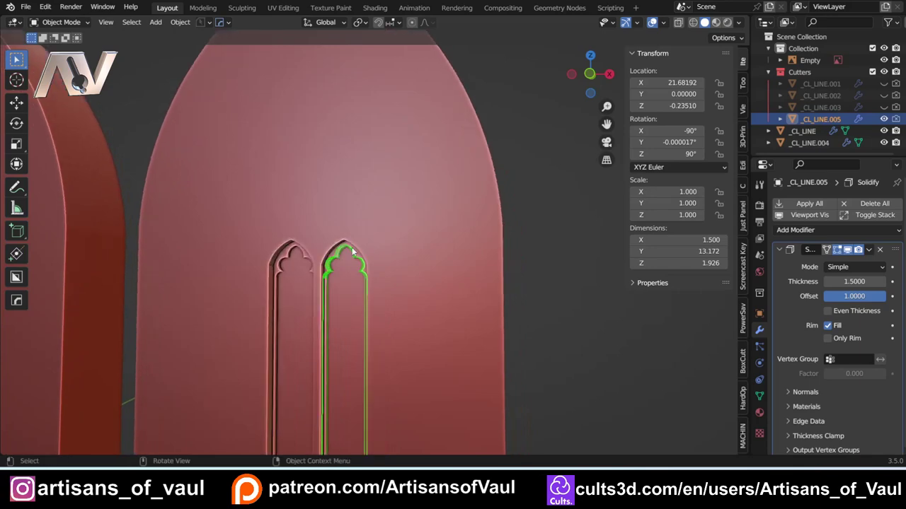
mouse_move(345, 281)
middle_down()
mouse_move(333, 327)
mouse_move(338, 354)
middle_up()
key(shift+z)
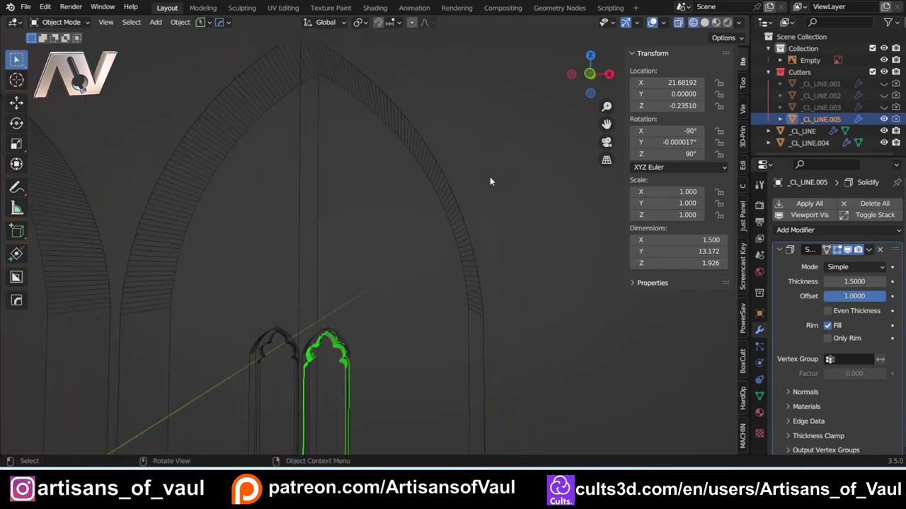
click(583, 75)
shift+middle_drag(114, 258, 535, 230)
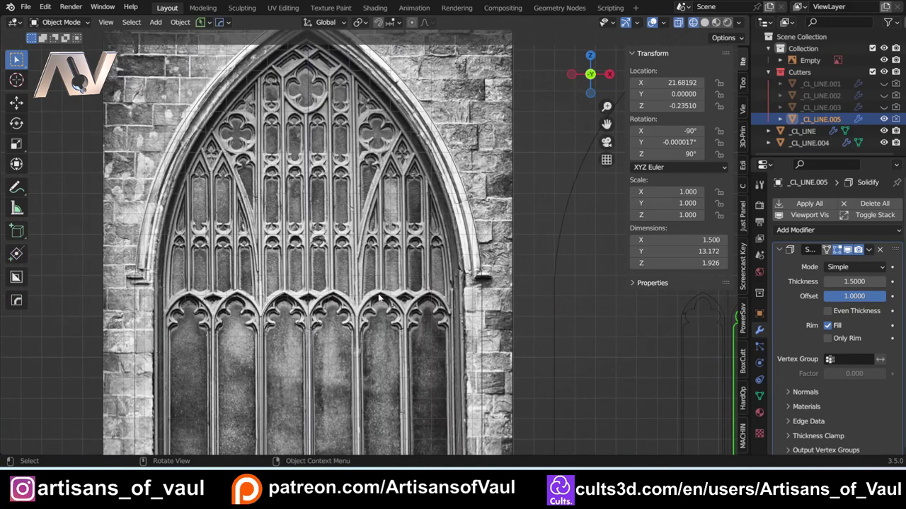
middle_drag(381, 306, 360, 310)
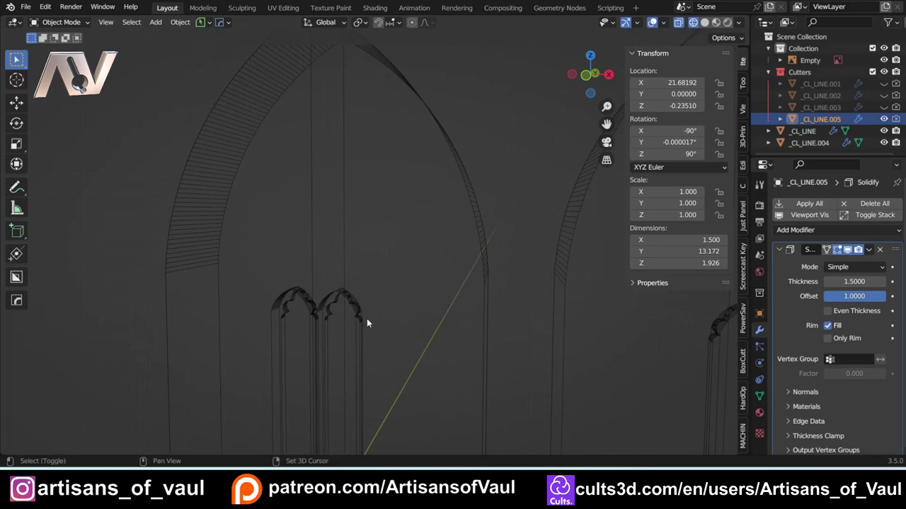
Step: Return to solid shading and use Ever Scroll on the original window to bring back its arched cutter as the selected object
key(shift+z)
scroll(364, 266, down, 2)
click(367, 272)
scroll(379, 290, up, 3)
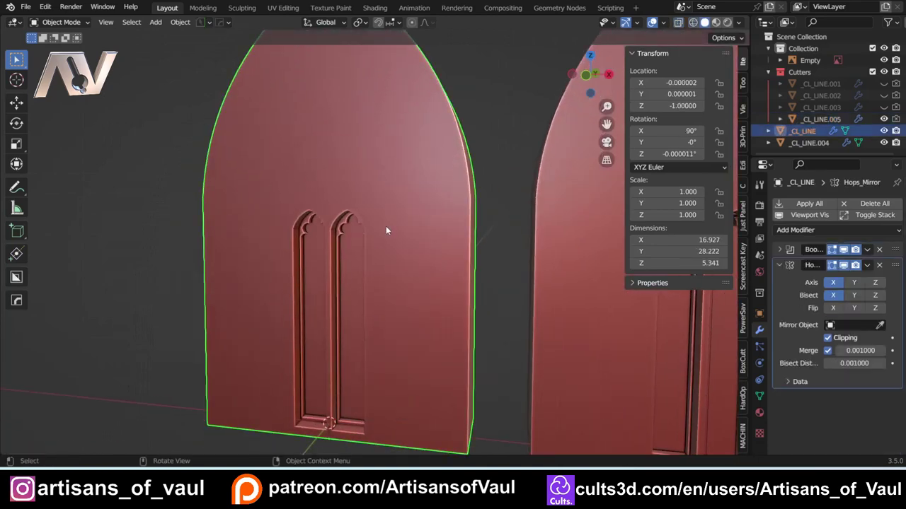
key(q)
click(385, 226)
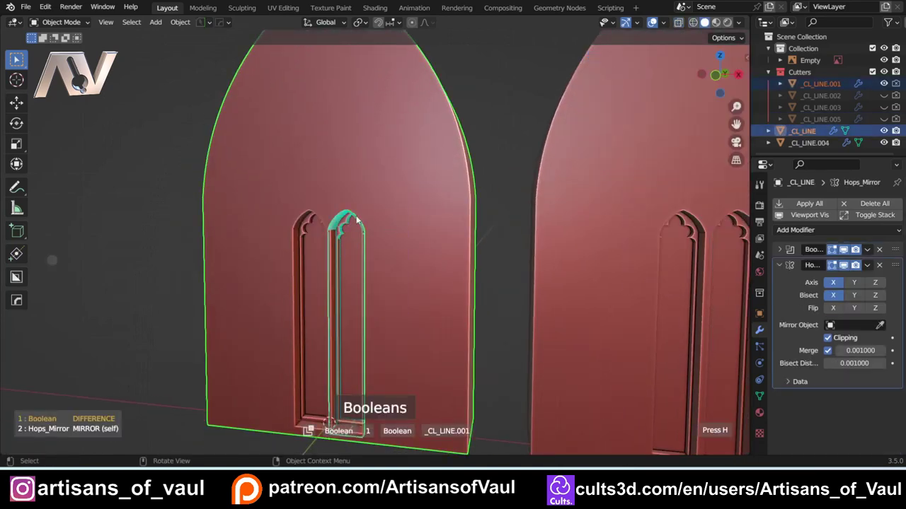
click(338, 218)
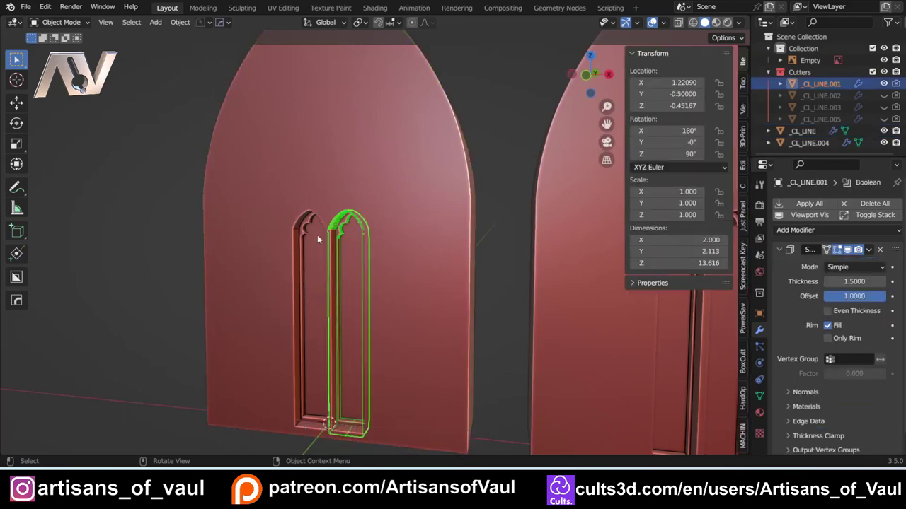
Step: From the arched cutter, use Ever Scroll to reveal the foil cutter nested in its Boolean union and inspect it up close
scroll(317, 235, up, 1)
key(q)
click(331, 228)
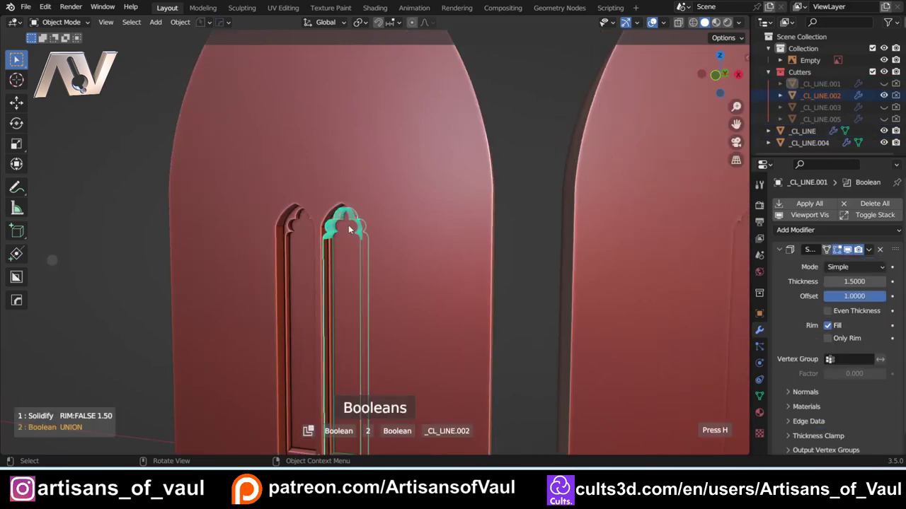
click(344, 220)
scroll(344, 220, up, 3)
middle_drag(268, 218, 311, 172)
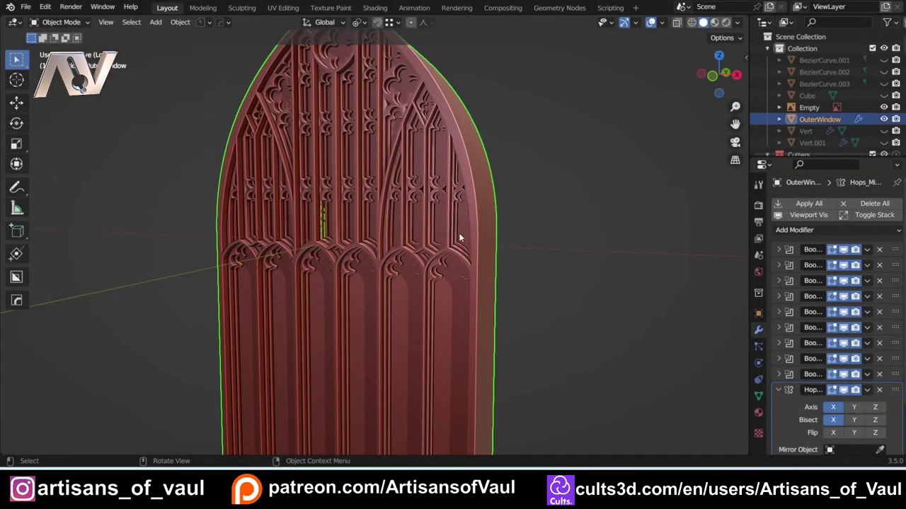
Step: On the finished OuterWindow model, cycle through the Boolean modifiers and reveal the cutter for the upper side tracery
key(q)
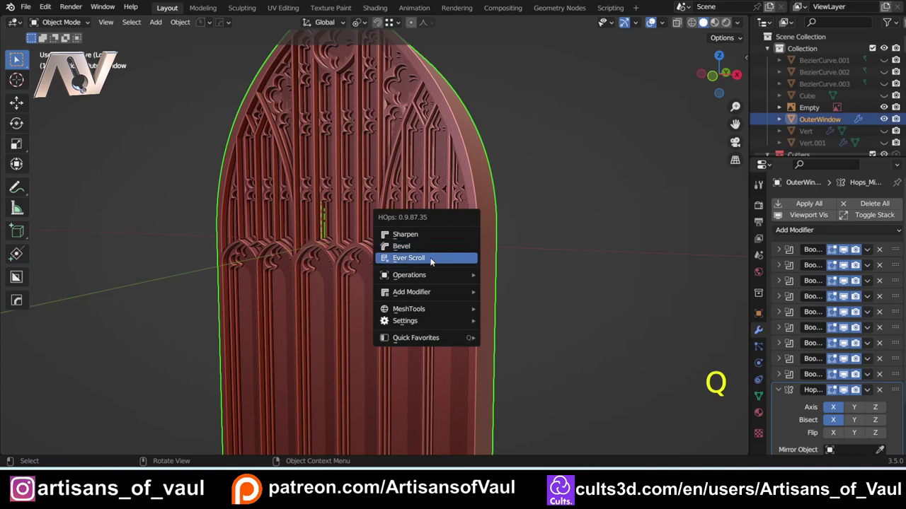
click(432, 261)
scroll(431, 262, up, 7)
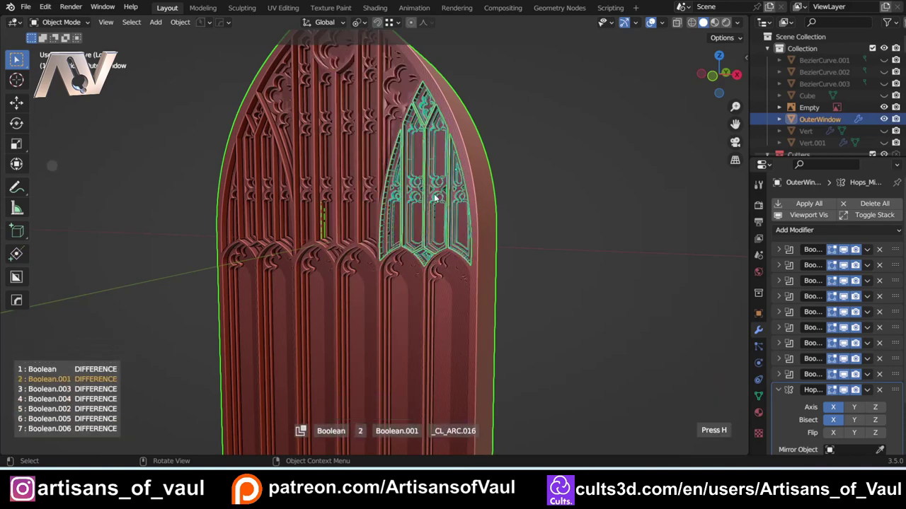
scroll(435, 198, up, 1)
scroll(435, 196, down, 1)
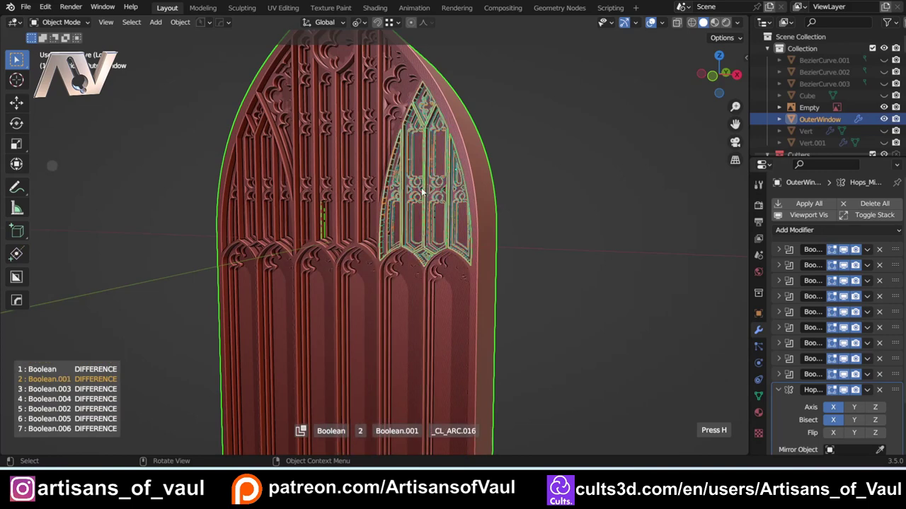
click(430, 189)
shift+middle_drag(430, 189, 400, 223)
scroll(387, 227, up, 2)
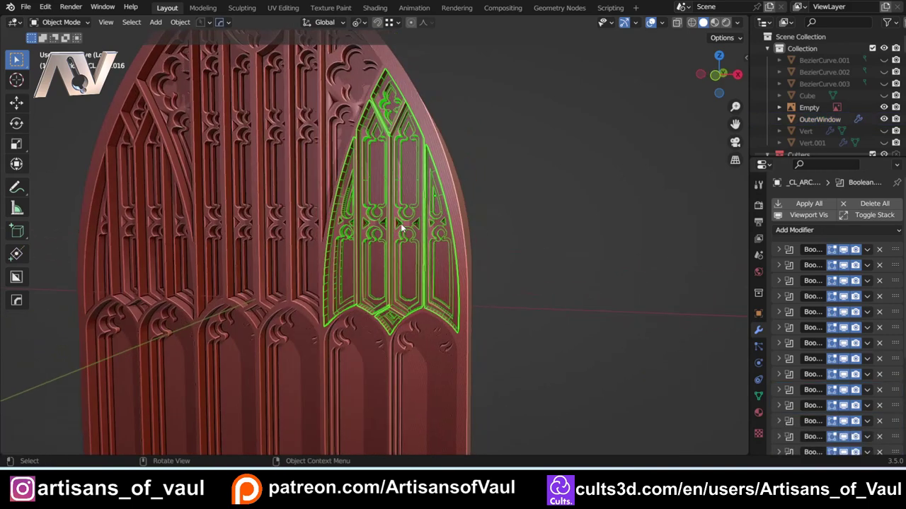
Step: Cycle through the tracery cutter's own Boolean modifiers and reveal the nested cutter for one tall foiled light
key(q)
click(401, 225)
scroll(399, 225, up, 5)
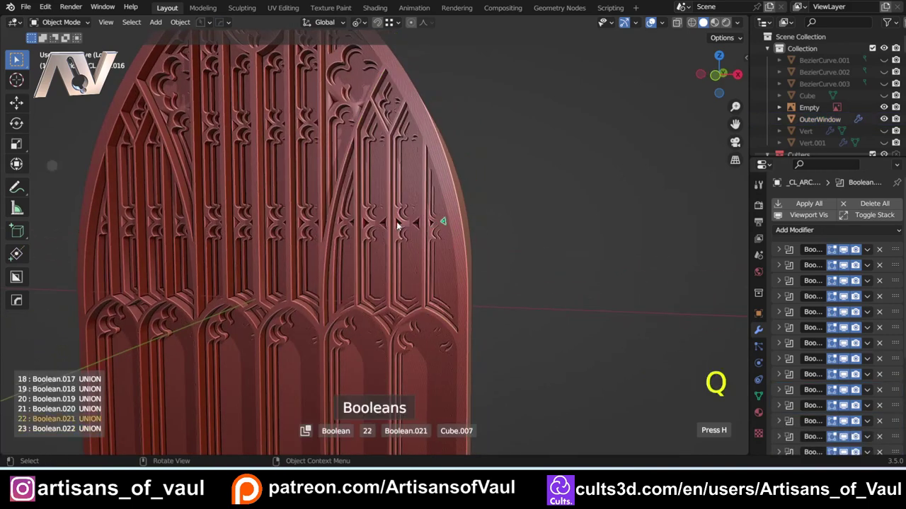
scroll(398, 225, up, 7)
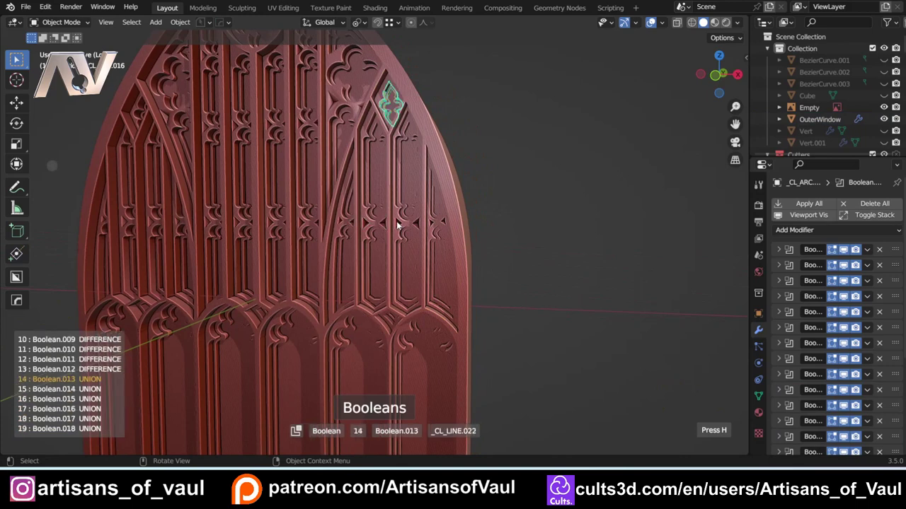
scroll(398, 225, up, 5)
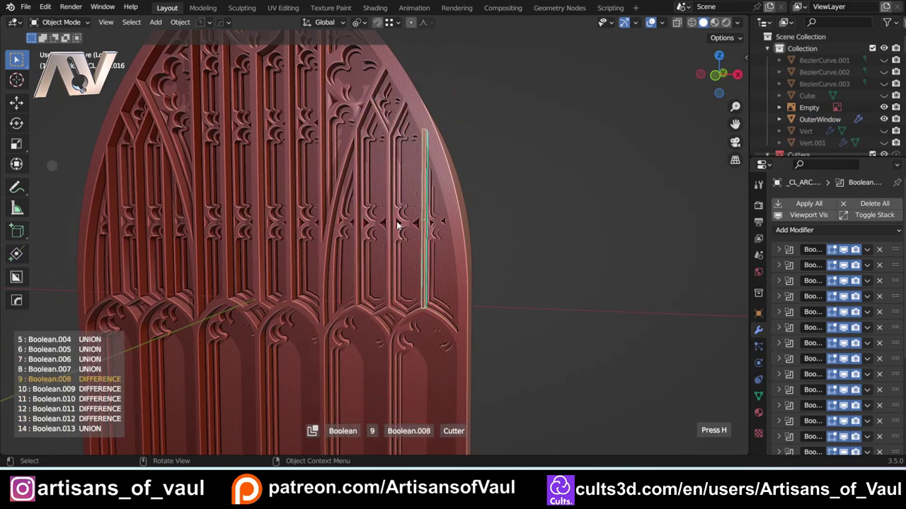
click(397, 223)
shift+middle_drag(381, 194, 363, 228)
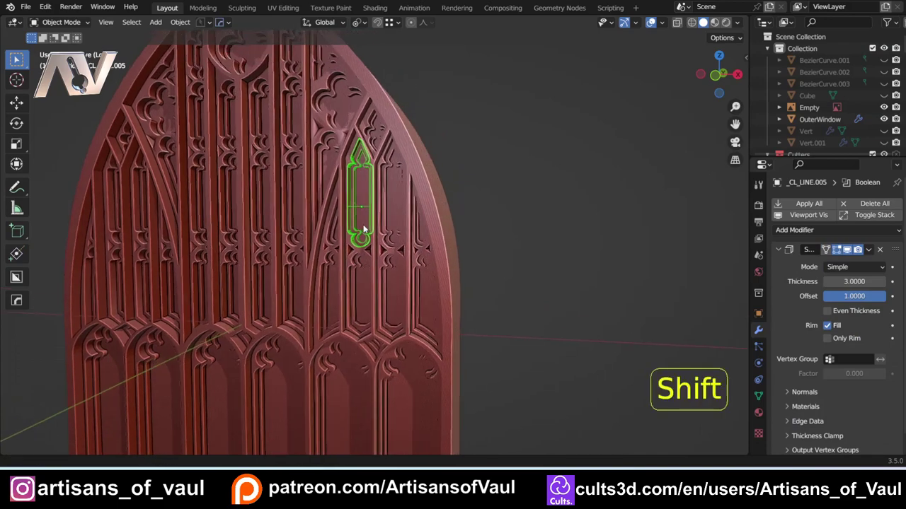
Step: Reveal the inner cutter nested in the tall light's Boolean union and inspect it against the rest of the finished window
scroll(363, 228, up, 4)
key(q)
click(364, 226)
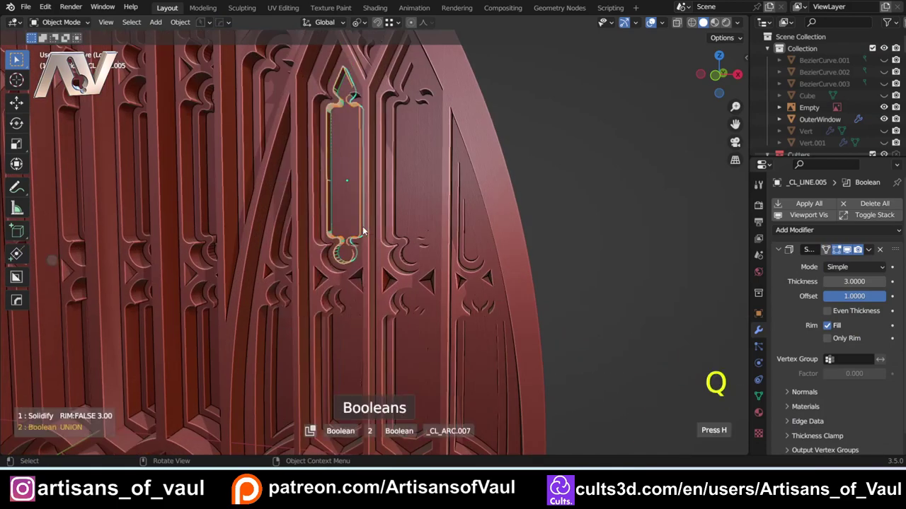
click(333, 206)
scroll(332, 206, down, 6)
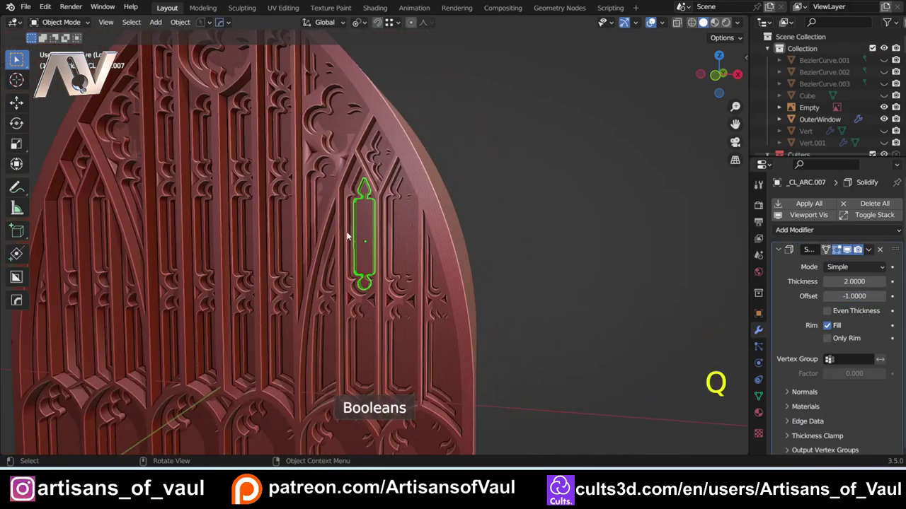
scroll(243, 263, down, 3)
shift+middle_drag(243, 262, 295, 192)
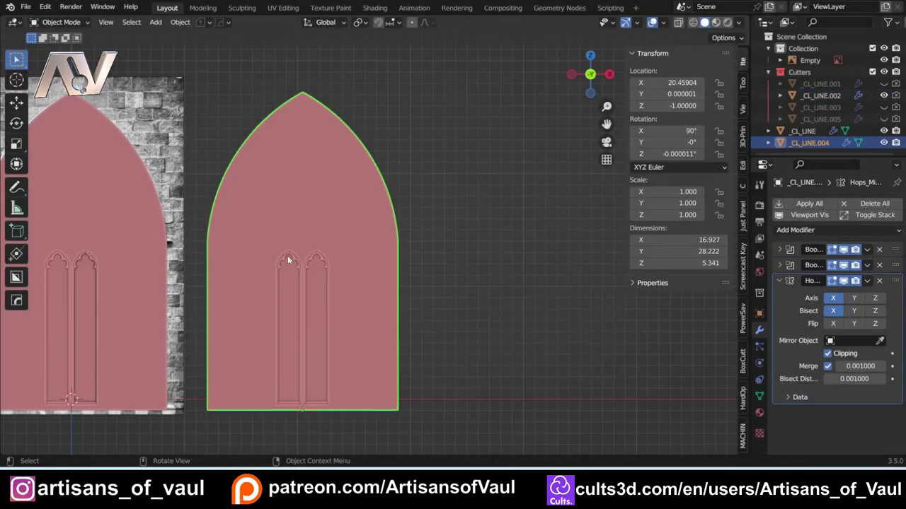
Step: Examine the copied window's lights in wireframe beside the reference photo from the front
key(shift+z)
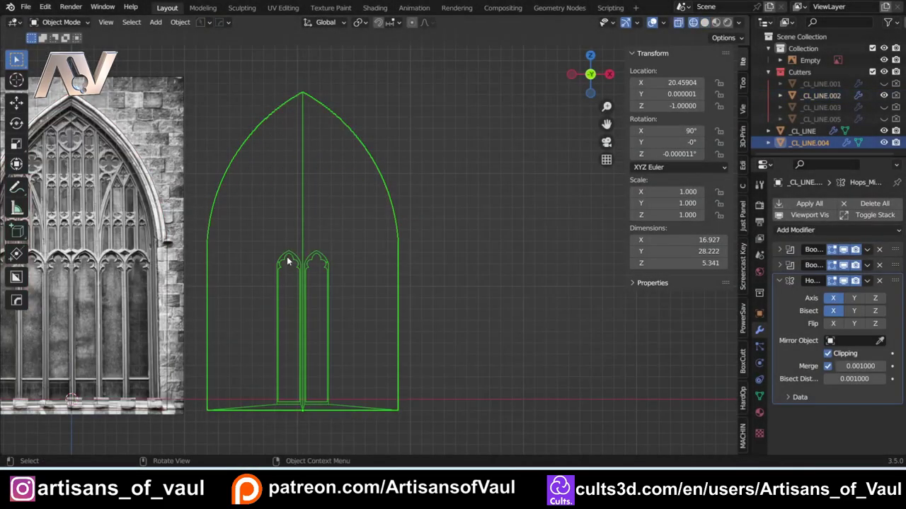
scroll(315, 279, up, 1)
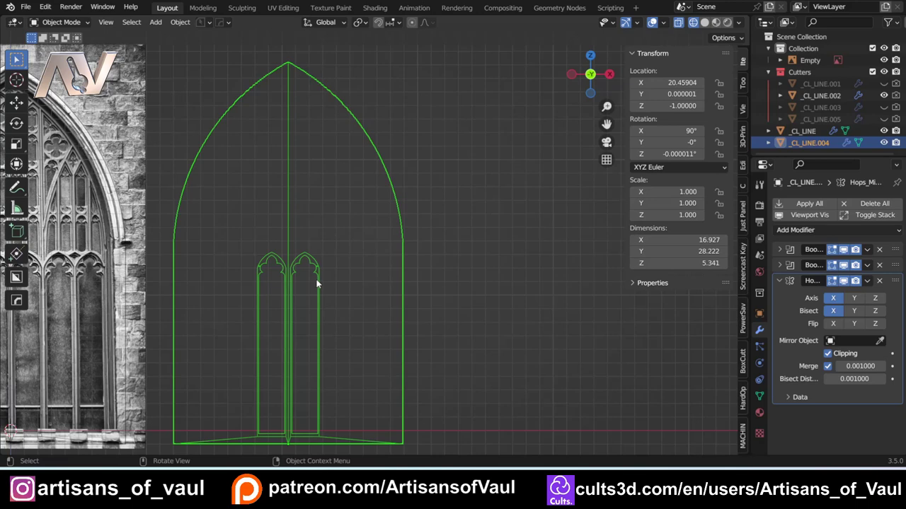
shift+middle_drag(360, 164, 376, 160)
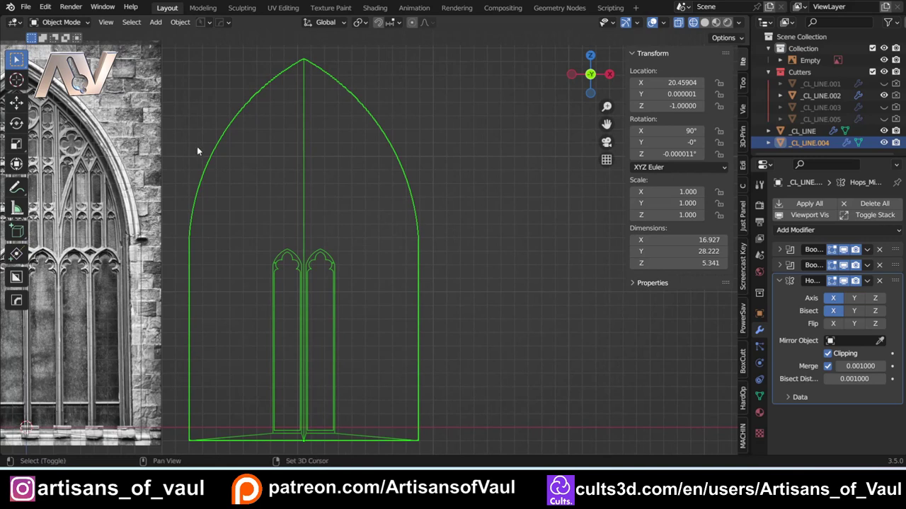
shift+middle_drag(166, 151, 378, 179)
key(shift+z)
scroll(378, 180, up, 5)
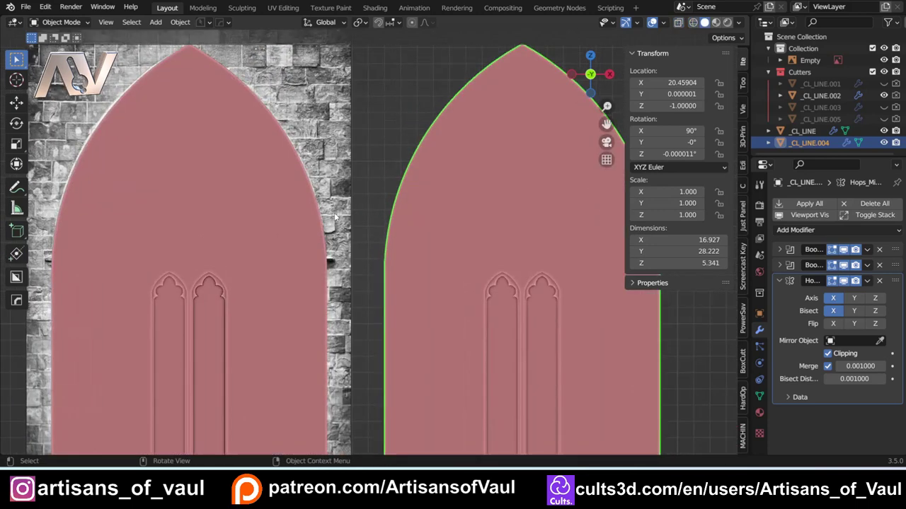
Step: Select the foil cutter in the original window's arched light and inspect it from an angle
click(303, 237)
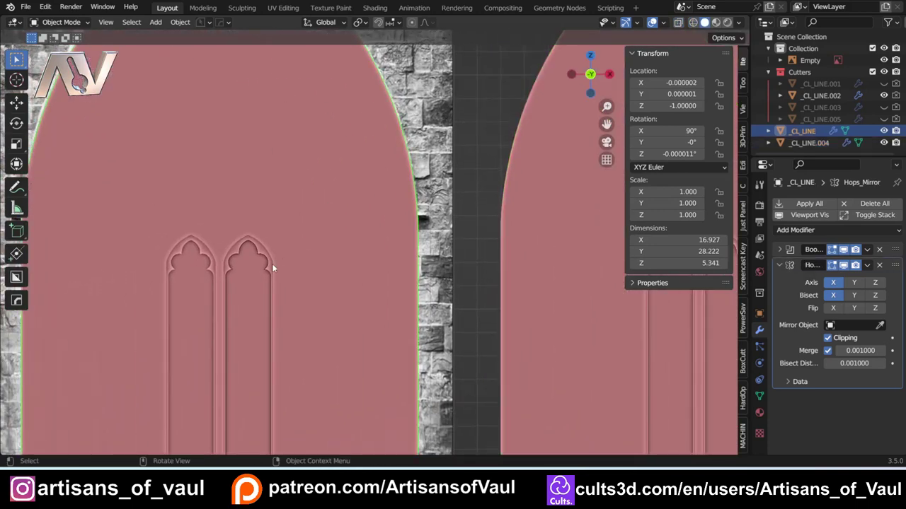
shift+middle_drag(272, 264, 340, 185)
scroll(350, 185, up, 2)
click(360, 198)
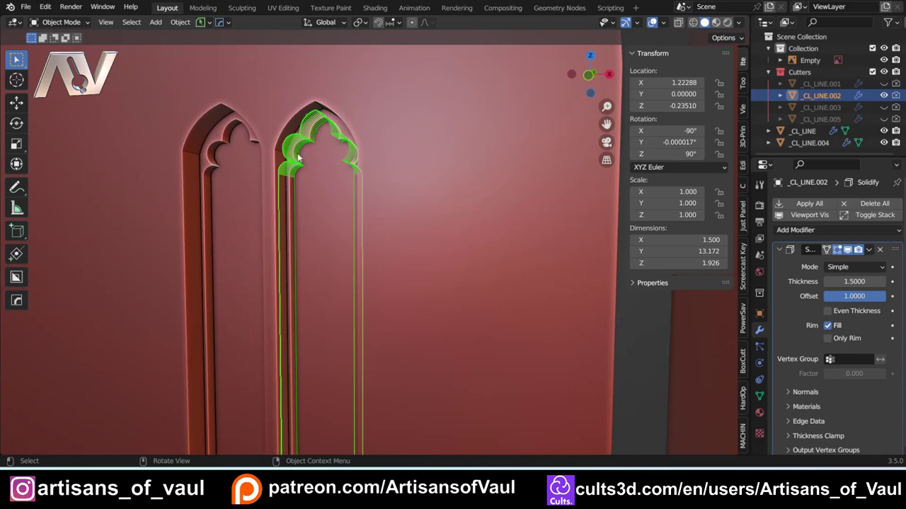
middle_drag(281, 158, 288, 170)
middle_drag(394, 169, 343, 196)
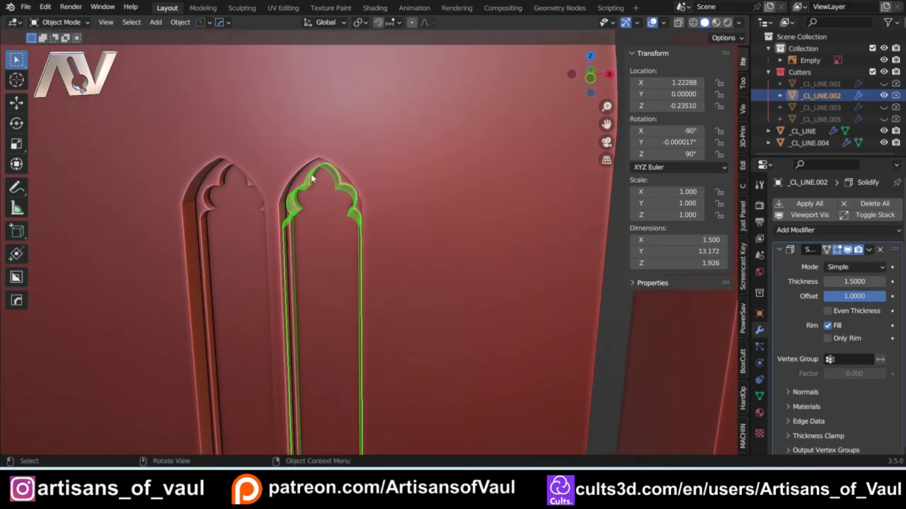
Step: Use Ever Scroll on the original window to bring back its combined arched cutter, and face it from the front
scroll(313, 183, down, 4)
click(381, 224)
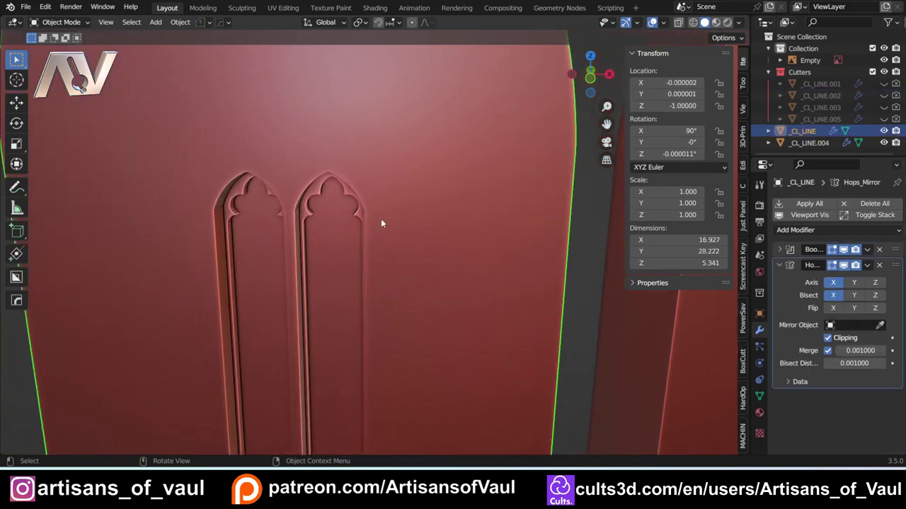
key(q)
click(387, 213)
click(343, 198)
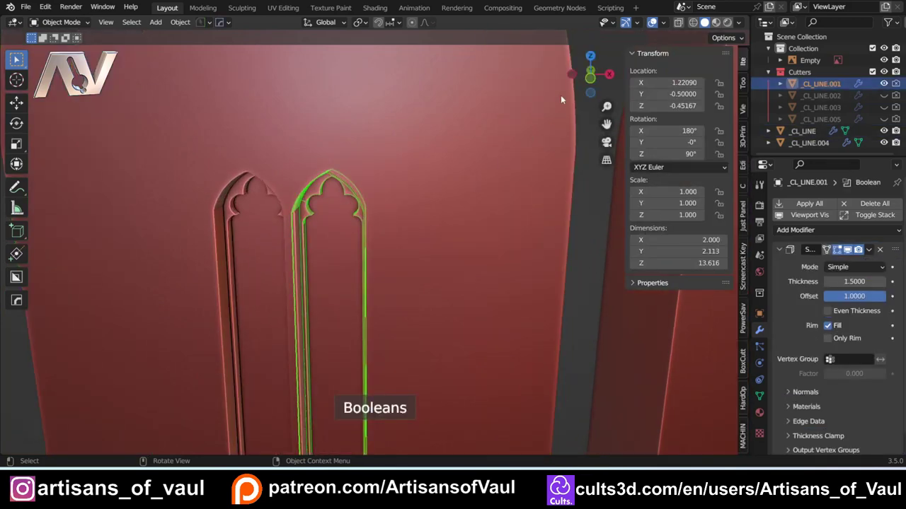
scroll(461, 200, down, 4)
click(591, 80)
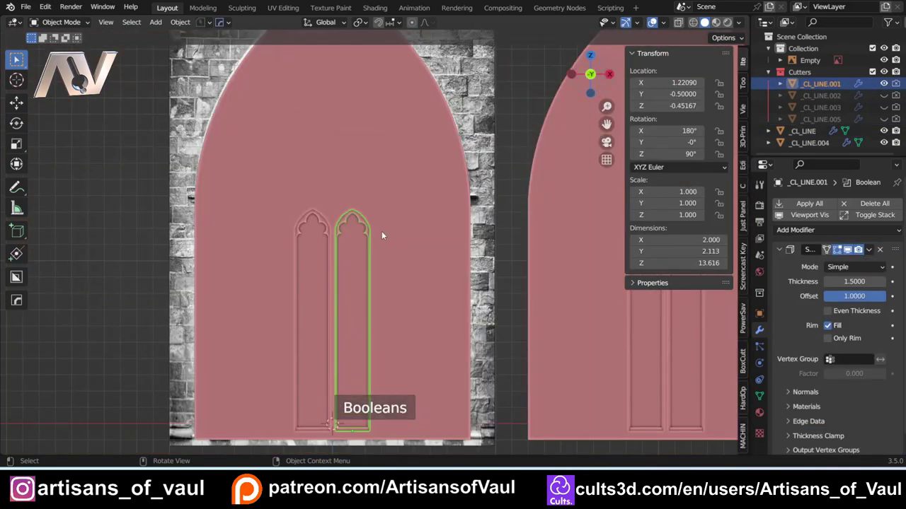
Step: Add an Array modifier to the original window's combined arched cutter, after its Solidify and Boolean modifiers
scroll(399, 226, up, 4)
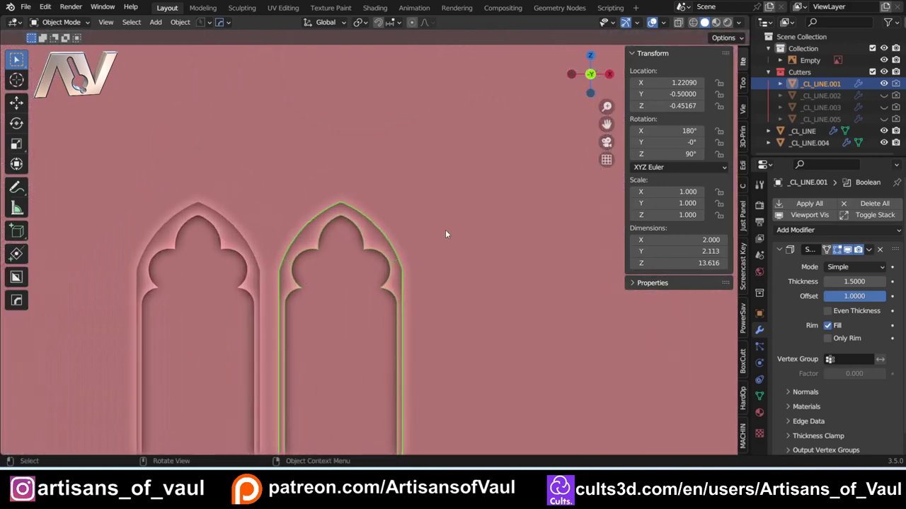
click(779, 249)
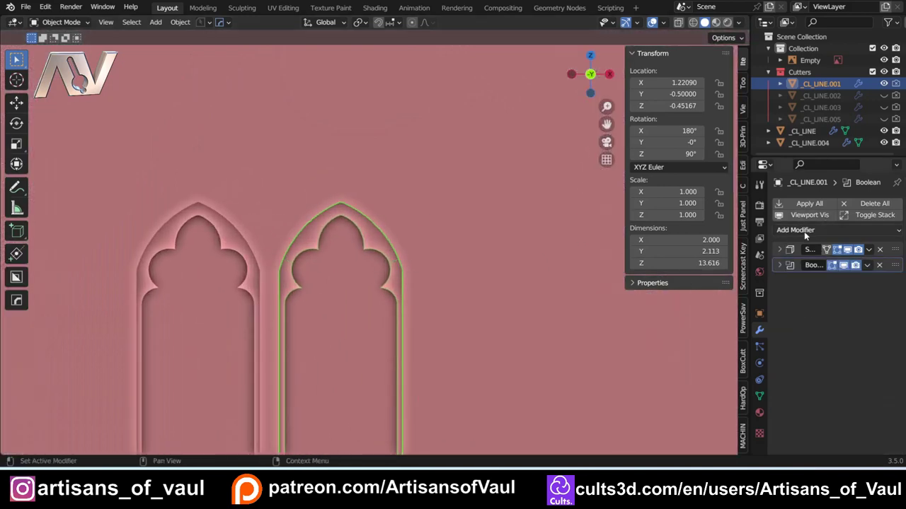
click(799, 229)
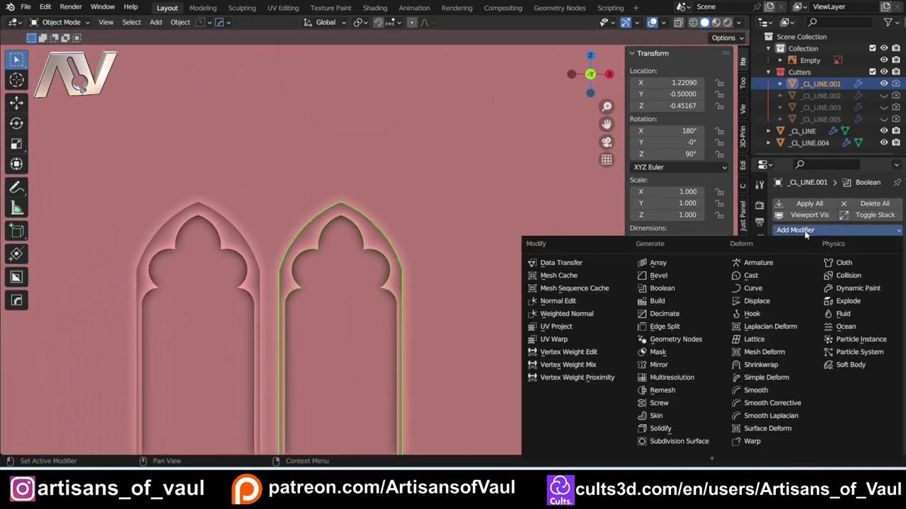
click(667, 266)
scroll(421, 267, down, 2)
middle_drag(420, 267, 404, 279)
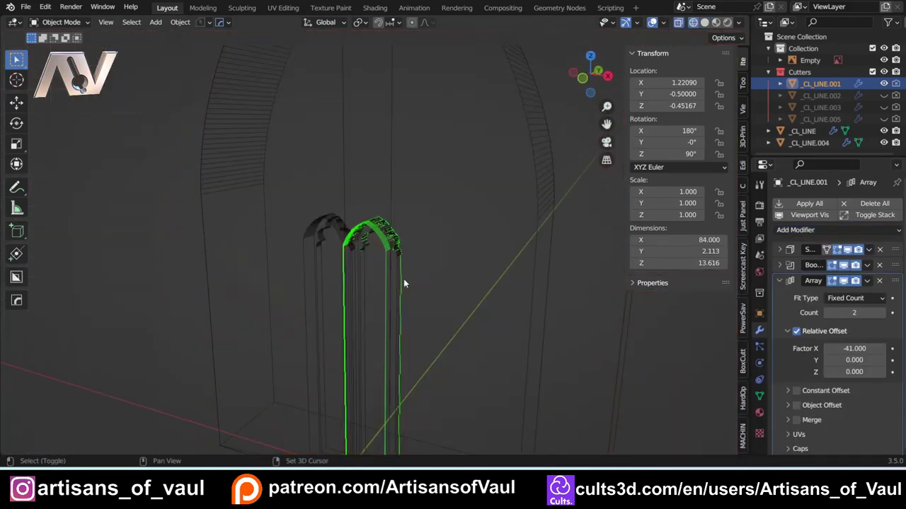
Step: Set the array's relative offset to 0 in X and 1.4 in Y, and view the window from the front in solid shading
drag(837, 349, 860, 360)
click(837, 349)
text(0)
key(Return)
key(shift+z)
key(KP_1)
Step: Reduce the array's Y relative offset to 1.1 and set its count to 3
scroll(494, 198, up, 4)
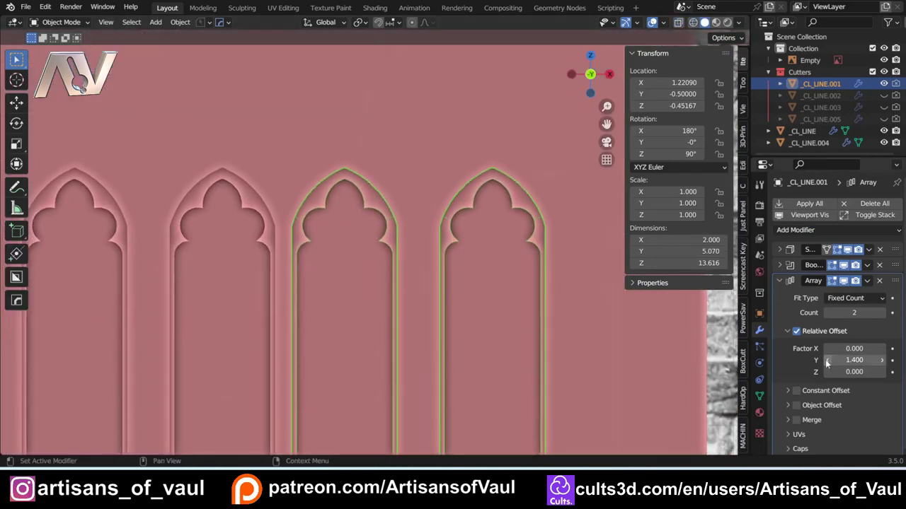
click(827, 360)
click(828, 360)
click(827, 361)
click(881, 313)
Step: Compare the three arrayed lights in wireframe with the lower lights in the reference photo
scroll(559, 310, down, 4)
shift+middle_drag(500, 270, 365, 254)
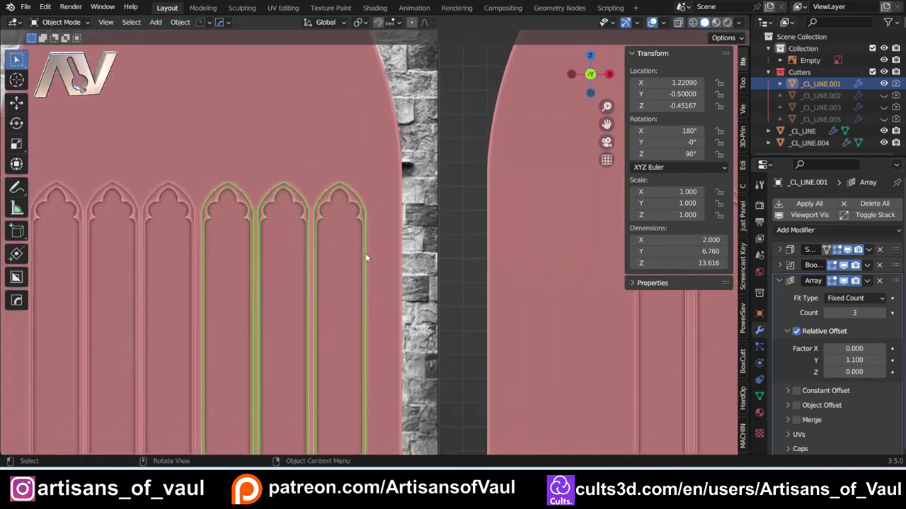
key(shift+z)
scroll(357, 246, up, 4)
scroll(357, 246, down, 4)
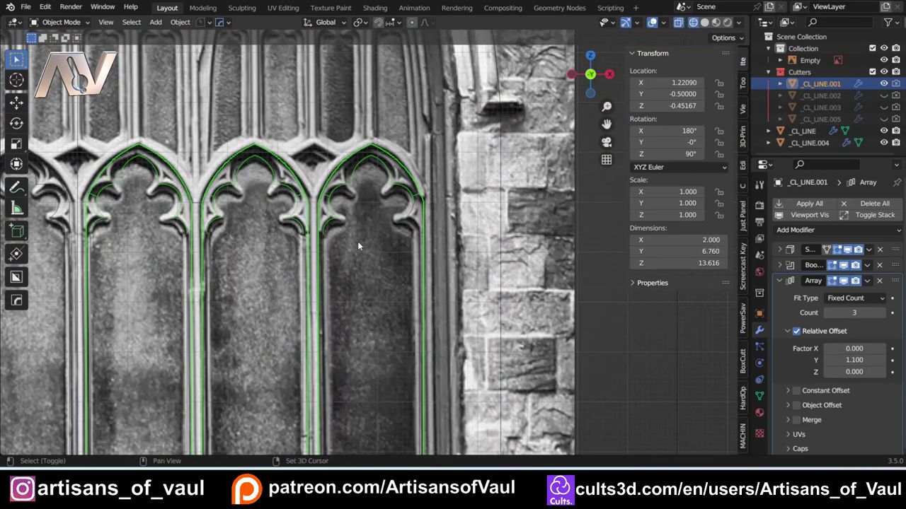
Step: Use Ever Scroll on the copied window to bring back its separate arched cutter, and face it from the front
key(shift+z)
scroll(290, 239, up, 2)
scroll(281, 165, up, 2)
middle_drag(281, 161, 379, 264)
click(301, 195)
scroll(322, 186, up, 4)
key(q)
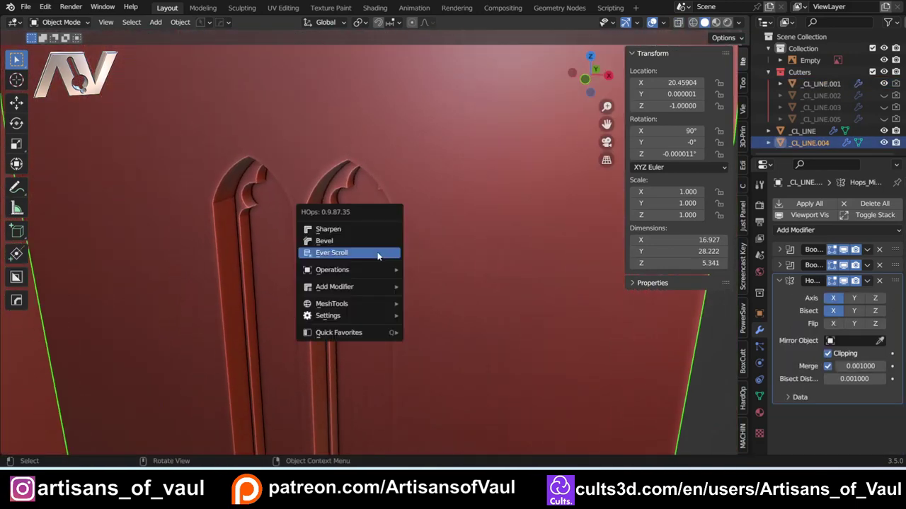
click(360, 253)
scroll(343, 189, up, 1)
click(342, 189)
click(585, 80)
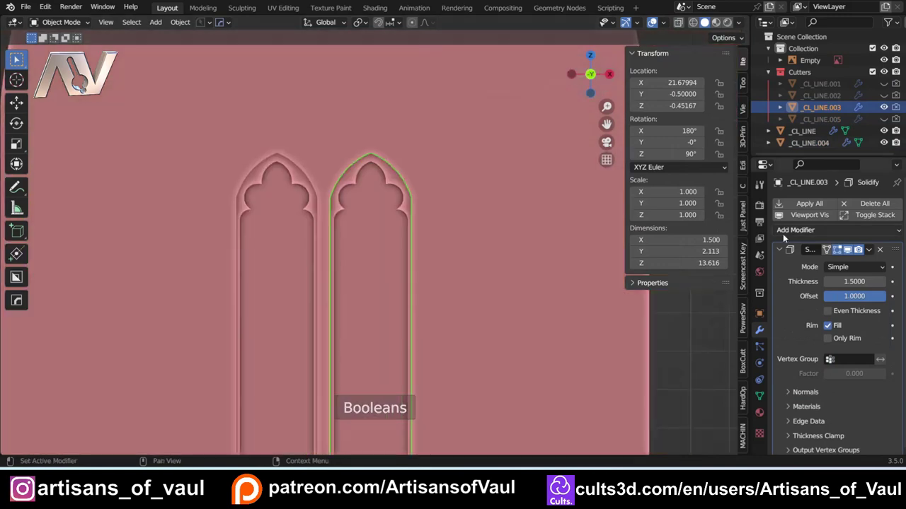
Step: Add an Array modifier to the copied window's arched cutter and adjust its relative offset so the arches repeat side by side
click(784, 234)
click(636, 262)
ctrl+drag(854, 333, 882, 345)
Step: Select the copied window and use Ever Scroll to bring back its separate foiled cutter
click(380, 167)
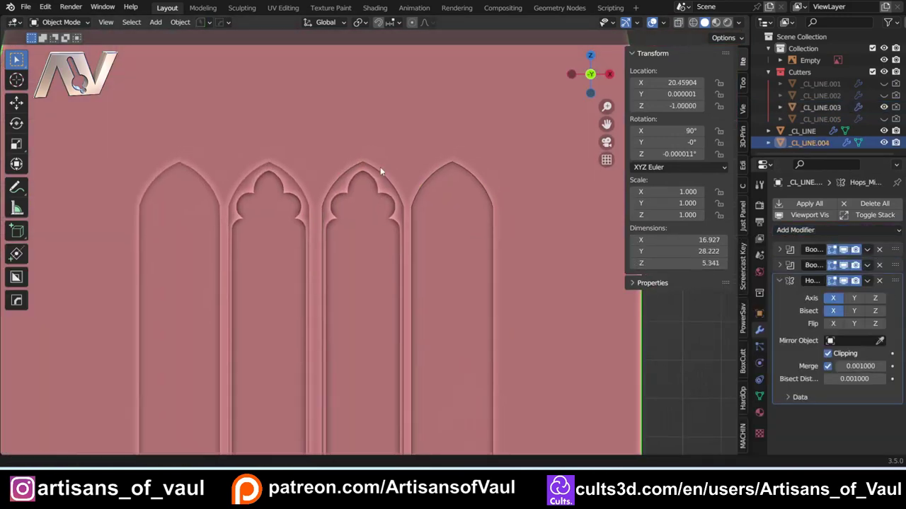
key(q)
click(386, 161)
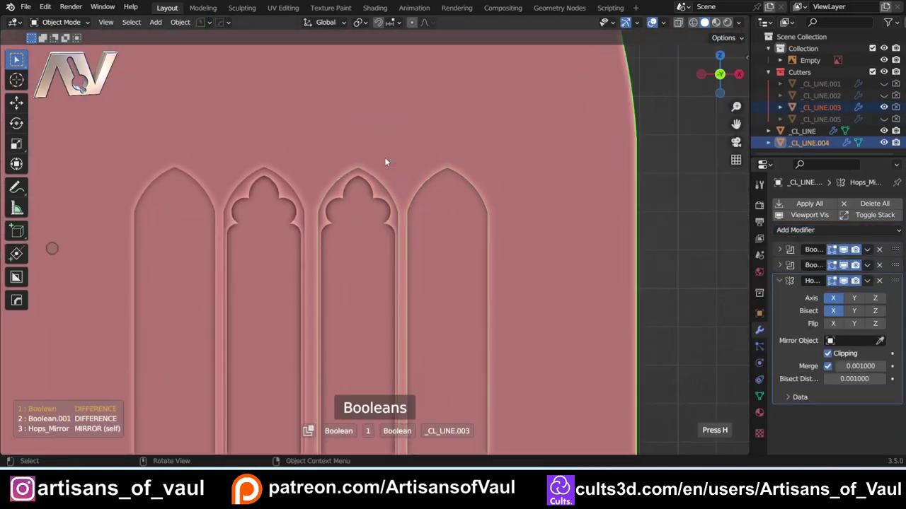
scroll(385, 157, up, 1)
click(384, 159)
shift+middle_drag(433, 162, 403, 176)
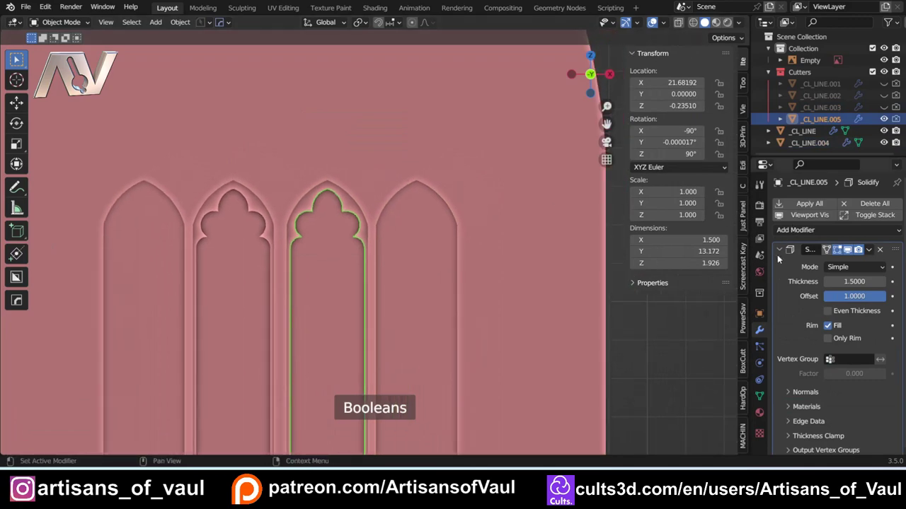
Step: Add an Array modifier to the foiled cutter with a relative offset of 0 in X and Y and -1.2 in Z
click(804, 231)
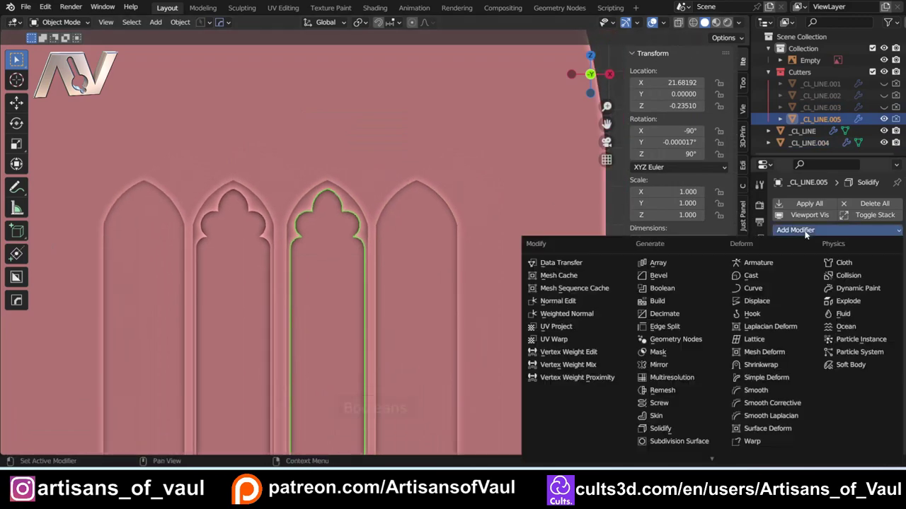
click(678, 262)
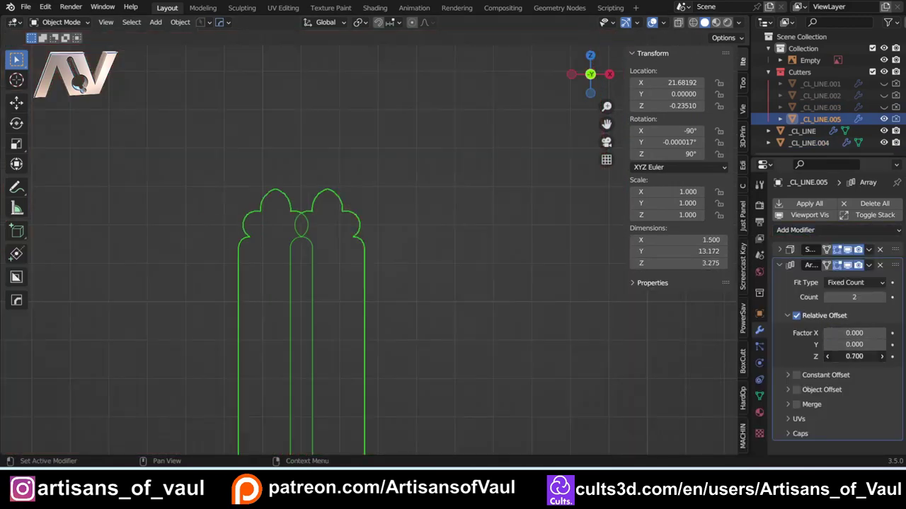
drag(854, 356, 821, 356)
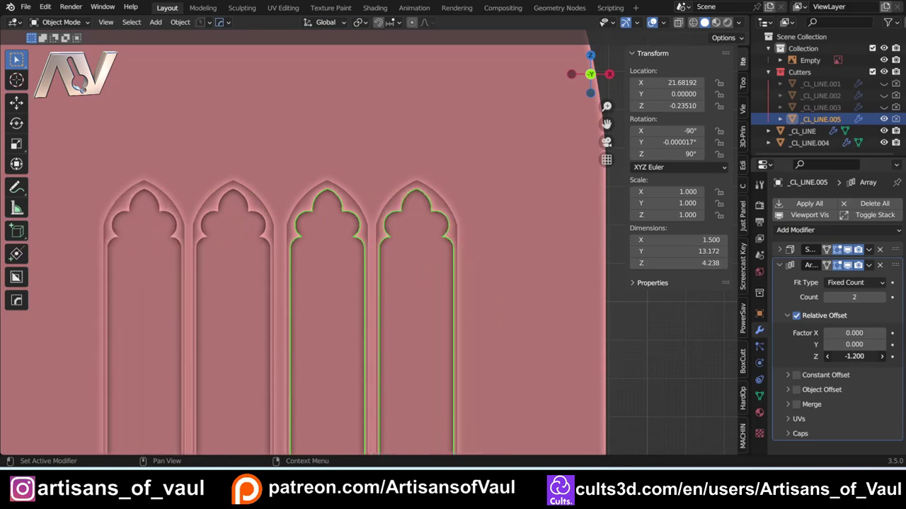
scroll(396, 225, up, 3)
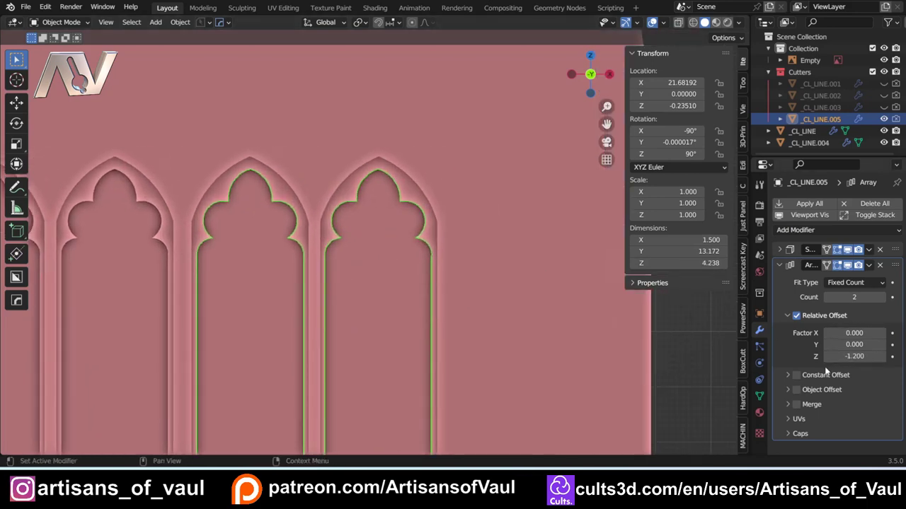
scroll(383, 261, down, 4)
scroll(384, 259, down, 3)
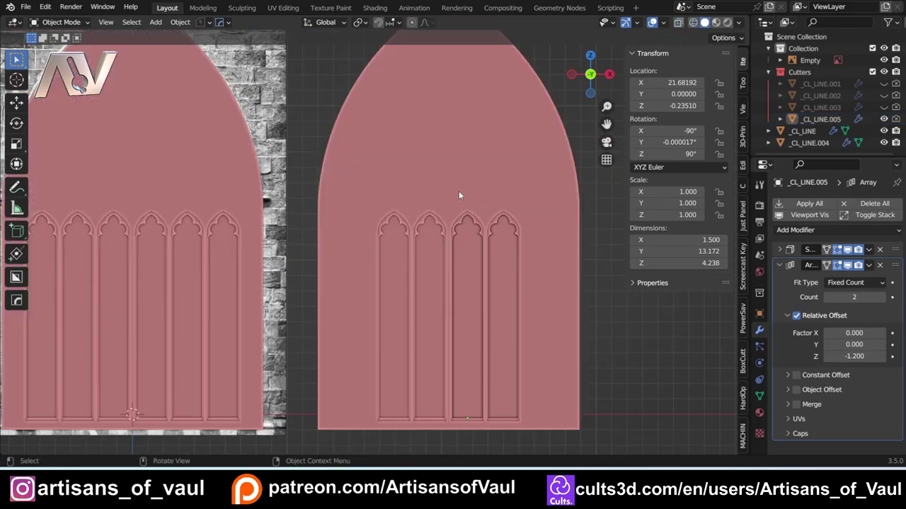
Step: Select the copied window together with its visible foiled cutter and delete both
middle_drag(458, 195, 429, 167)
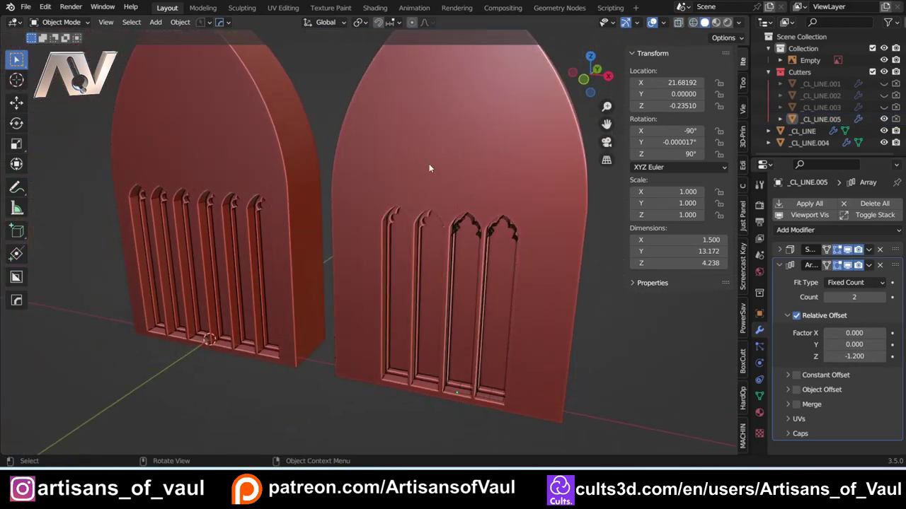
click(407, 276)
middle_drag(398, 289, 403, 224)
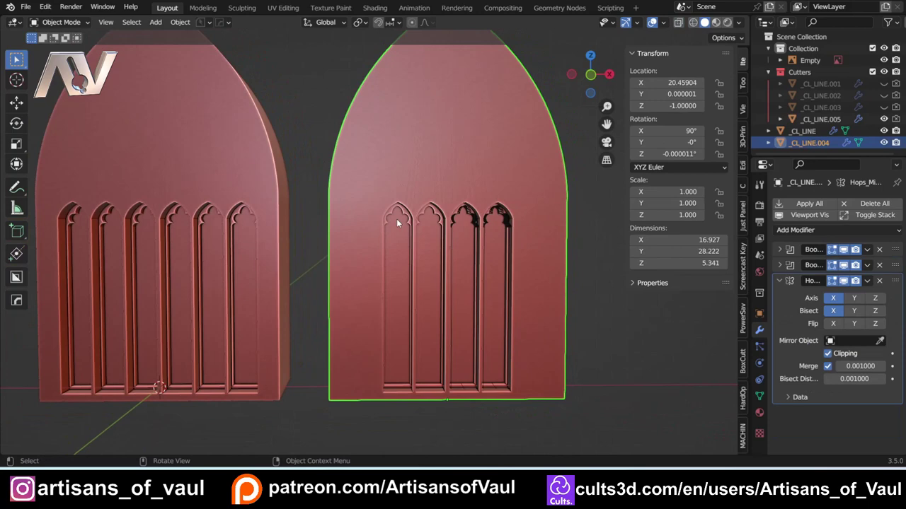
scroll(396, 224, down, 2)
click(342, 102)
drag(344, 82, 543, 385)
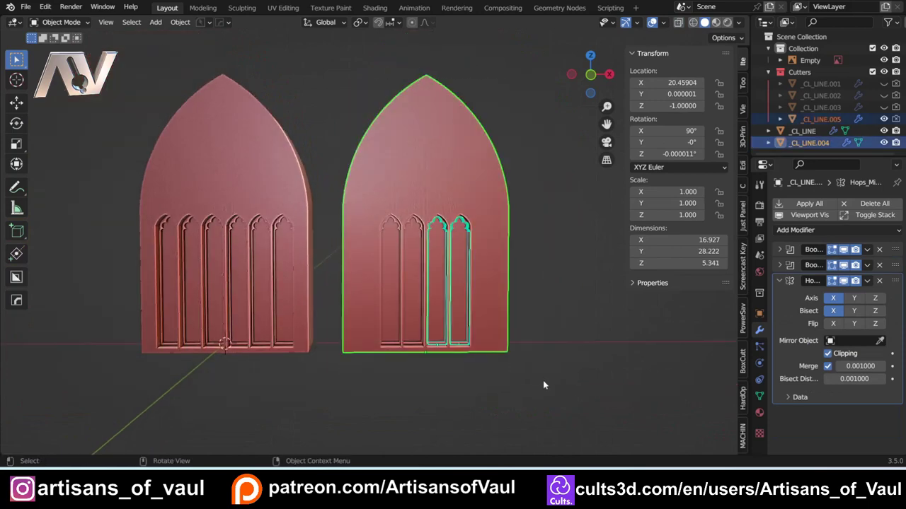
key(Delete)
Step: Trace an inner foiled outline over one light in the reference photo with Draw Arc, following its lobes and cusps
shift+middle_drag(274, 185, 332, 202)
scroll(360, 205, up, 3)
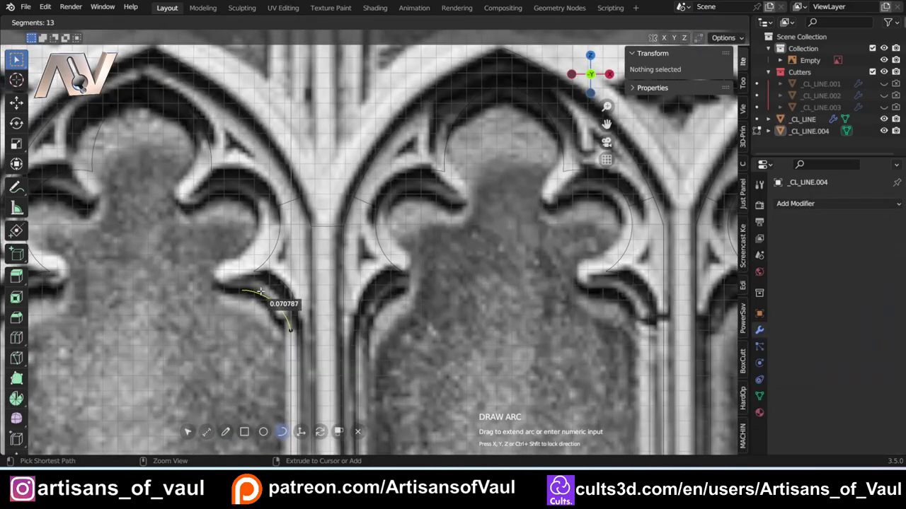
scroll(266, 301, up, 5)
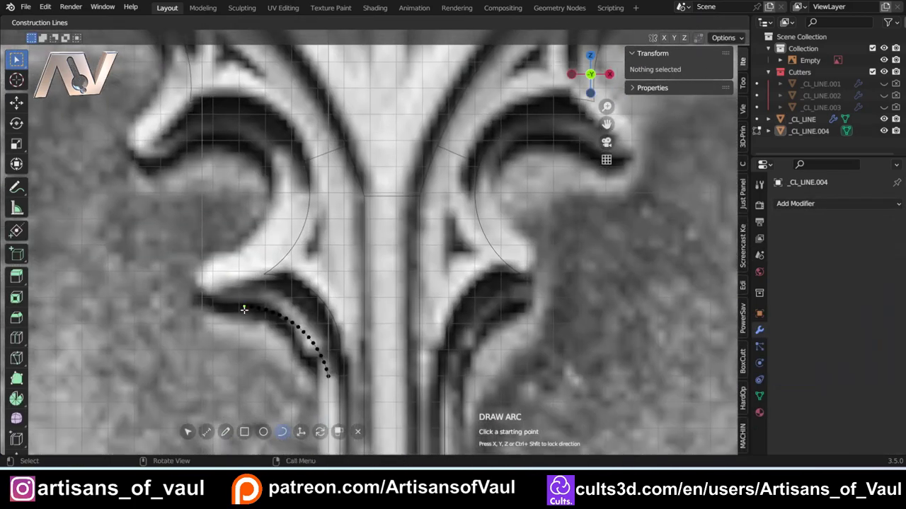
click(244, 310)
click(233, 253)
click(213, 282)
click(233, 253)
click(184, 148)
click(257, 149)
shift+middle_drag(257, 150, 348, 260)
click(275, 259)
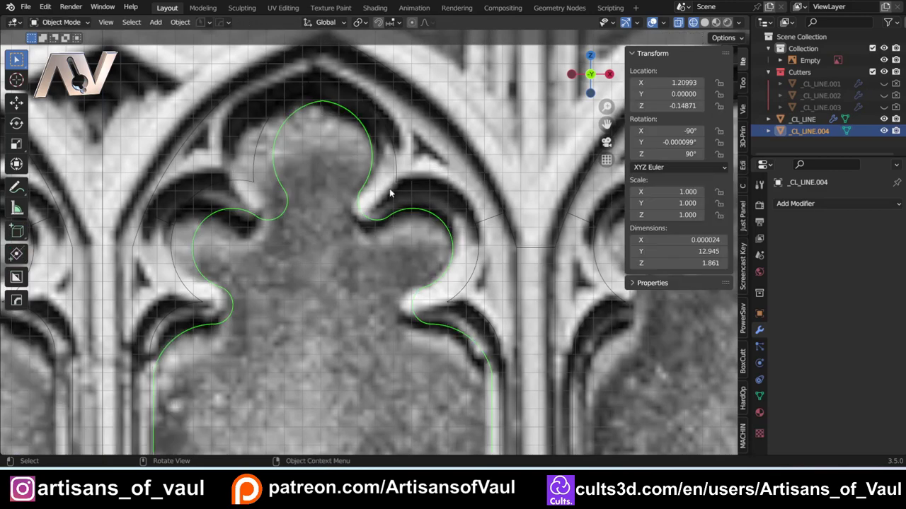
Step: Scale the inner foiled outline to 0.954 along X and nudge it about 0.003 along X to fit the reference photo
key(s)
key(x)
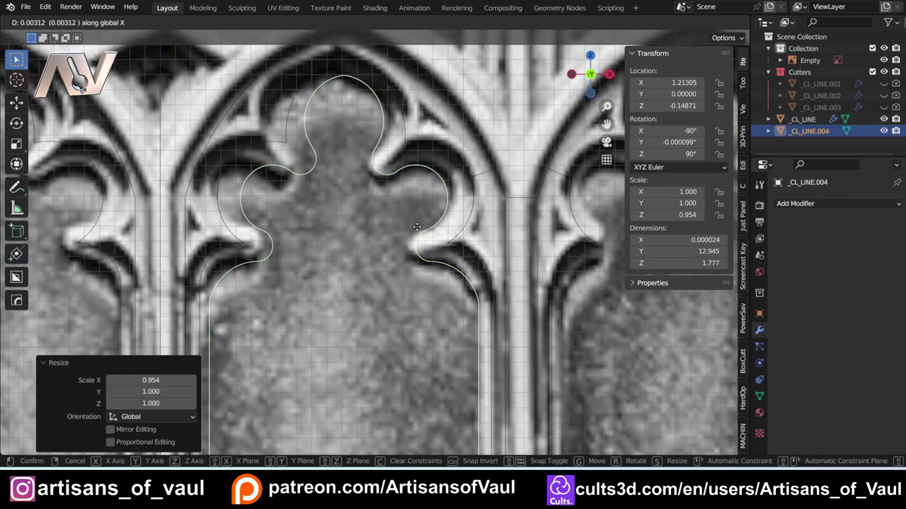
click(870, 296)
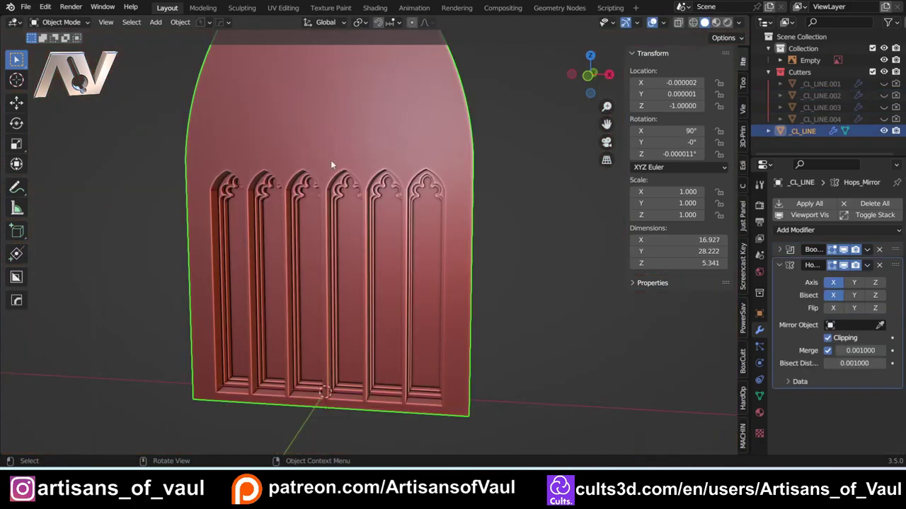
Step: Examine the layered foils across the window's six lights from several angles
shift+middle_drag(330, 164, 384, 214)
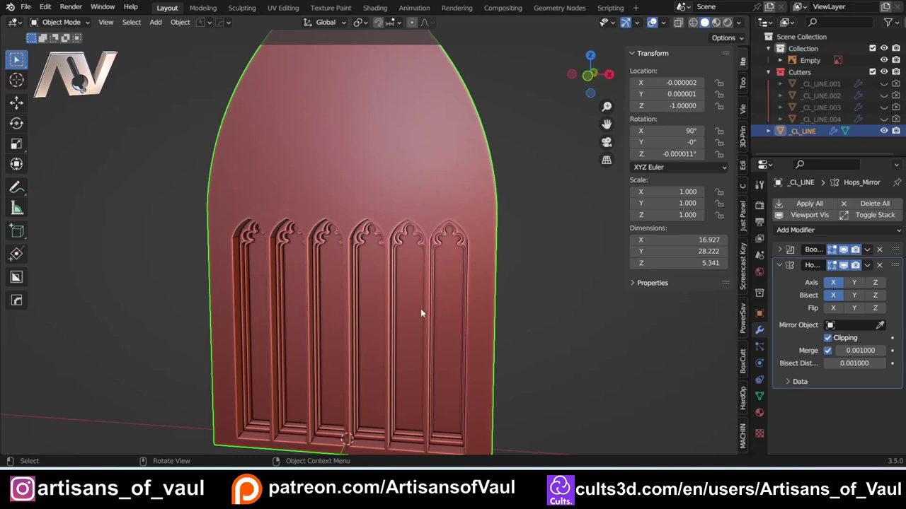
scroll(392, 292, up, 3)
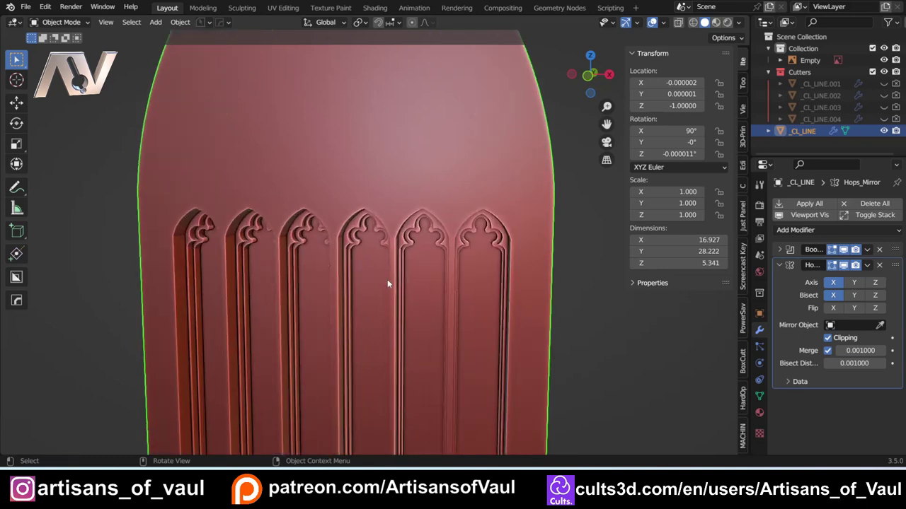
middle_drag(387, 276, 380, 243)
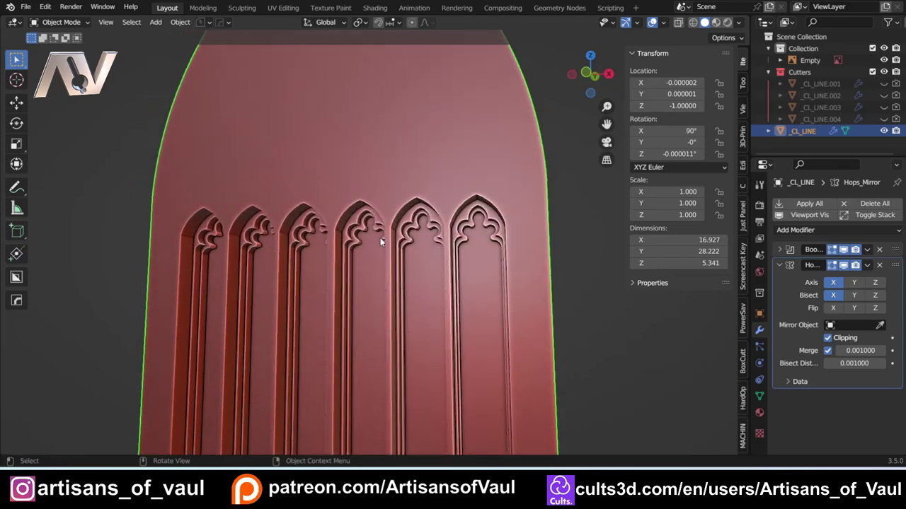
scroll(410, 177, down, 2)
shift+middle_drag(396, 180, 412, 149)
click(518, 179)
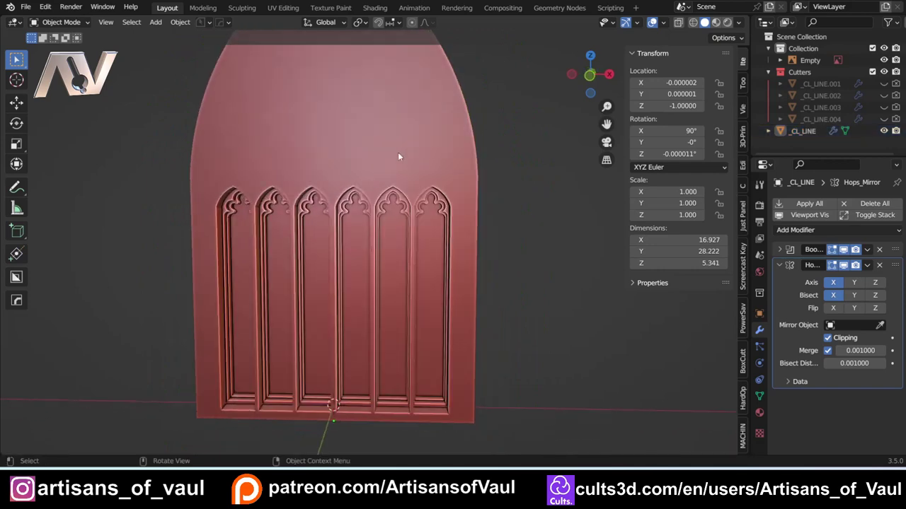
Step: With the window selected, remove Smart Apply from Quick Favorites and add it back again
click(392, 138)
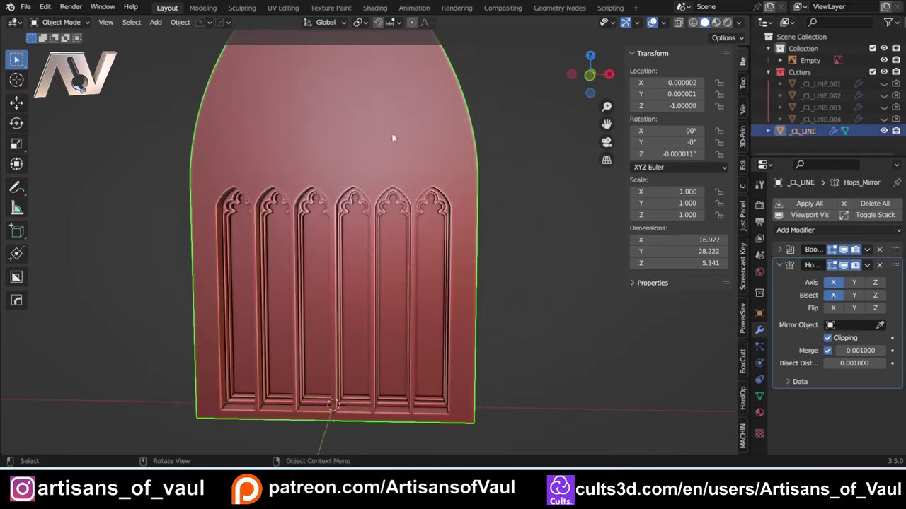
key(q)
mouse_move(368, 215)
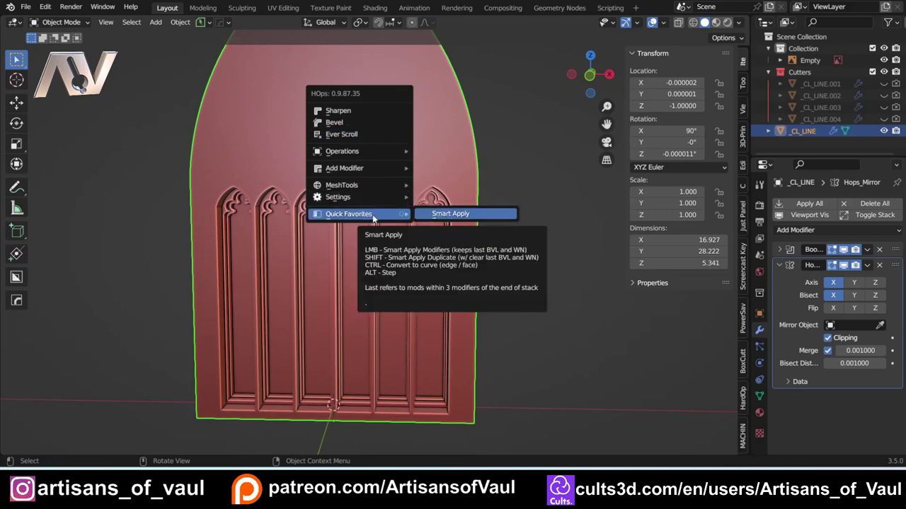
mouse_move(357, 188)
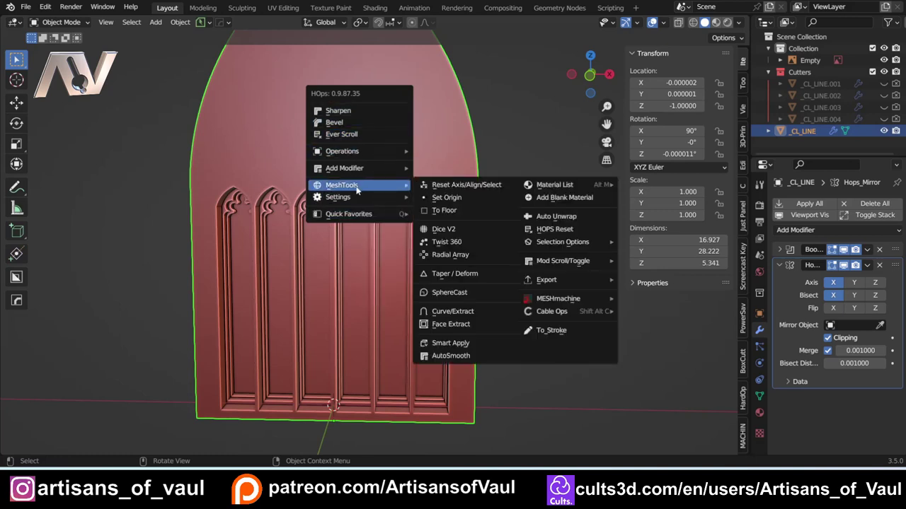
right_click(451, 344)
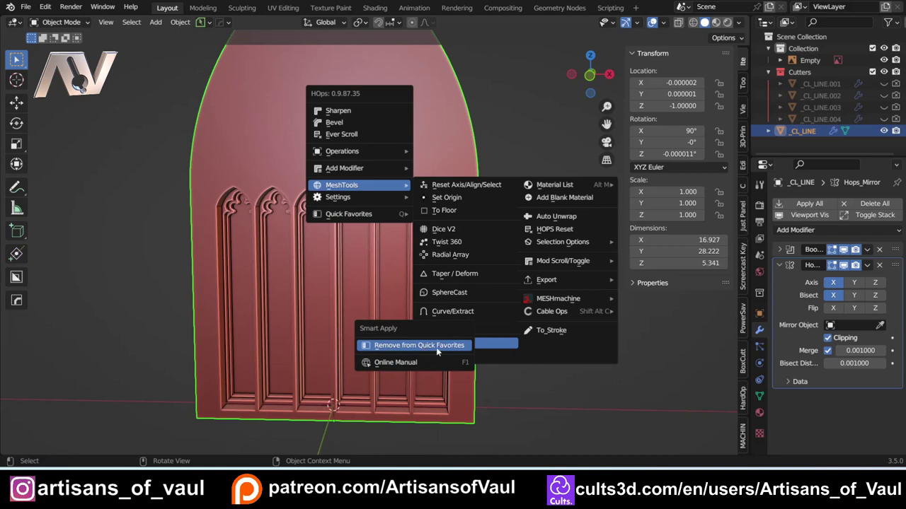
click(414, 346)
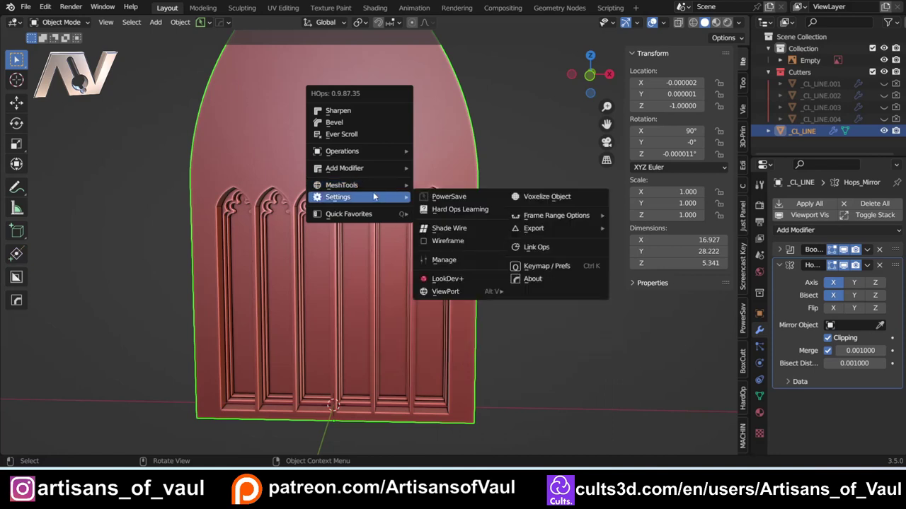
right_click(424, 345)
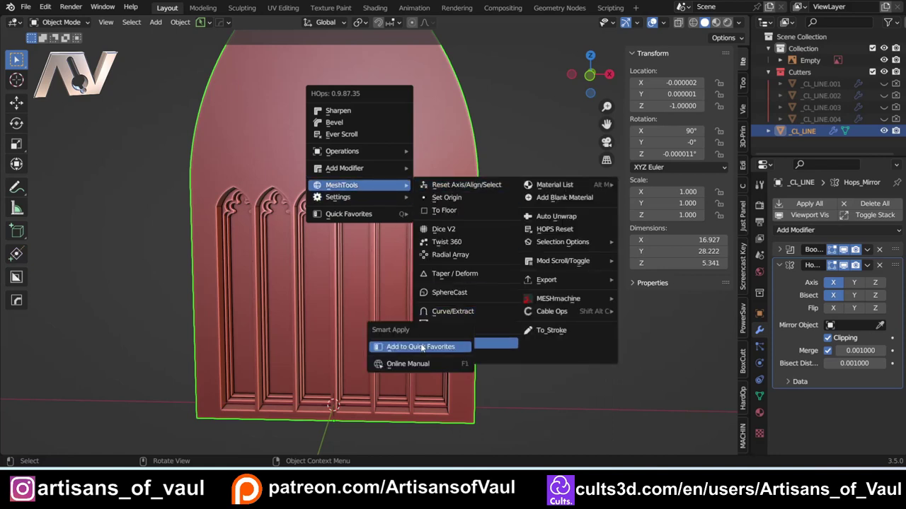
key(Escape)
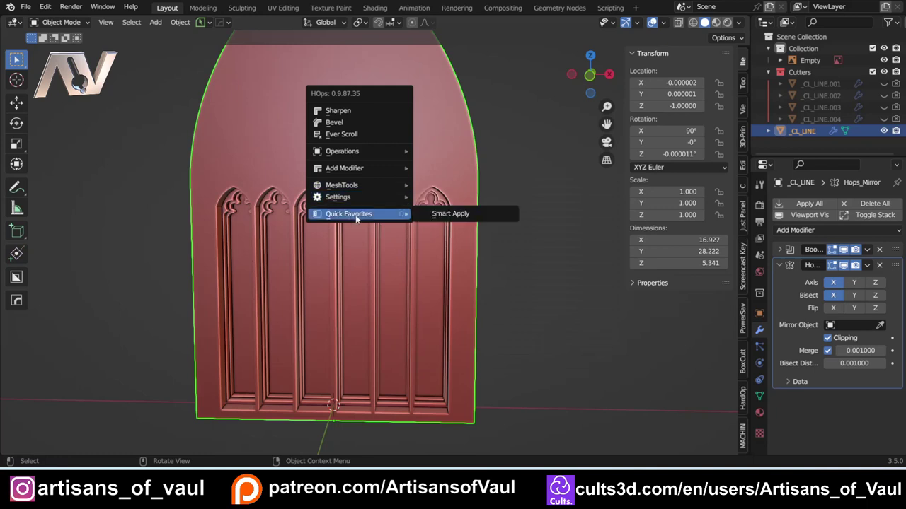
click(496, 228)
Step: Apply the window's Boolean and mirror modifiers with Smart Apply
scroll(496, 228, down, 2)
click(414, 149)
scroll(409, 150, up, 2)
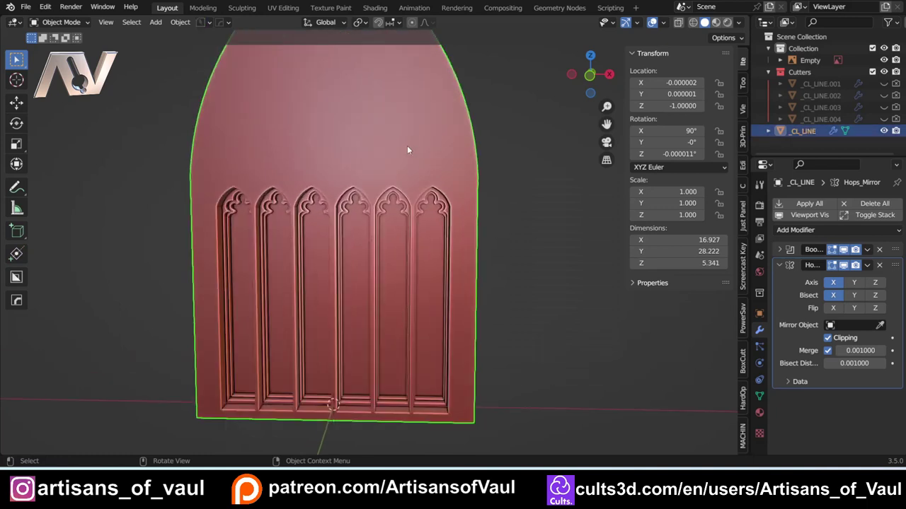
key(q)
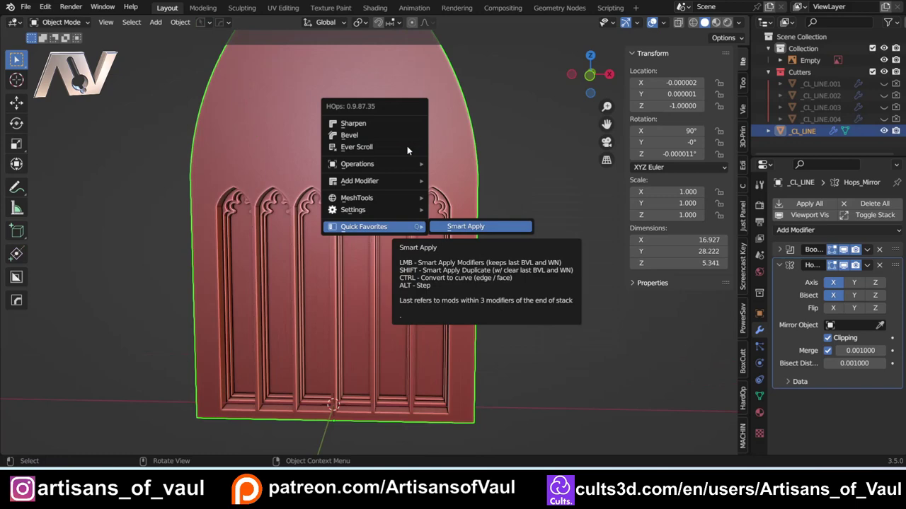
key(Return)
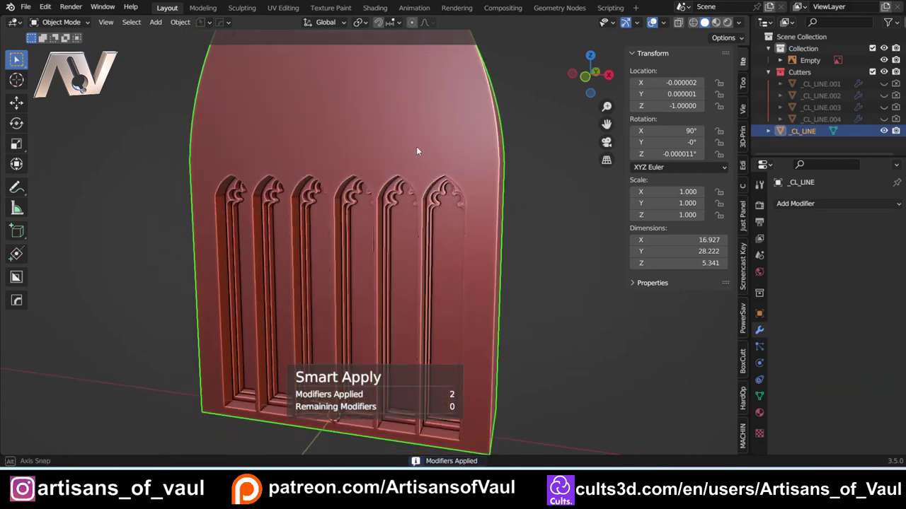
Step: Run all the 3D-Print checks on the window, and undo the Smart Apply
middle_drag(416, 146, 401, 185)
scroll(417, 206, up, 3)
click(742, 138)
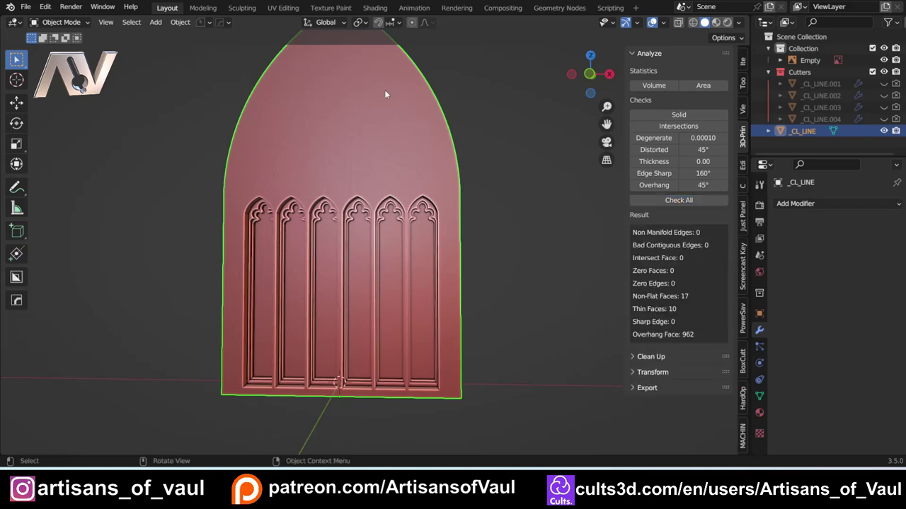
scroll(427, 160, up, 3)
scroll(385, 181, down, 3)
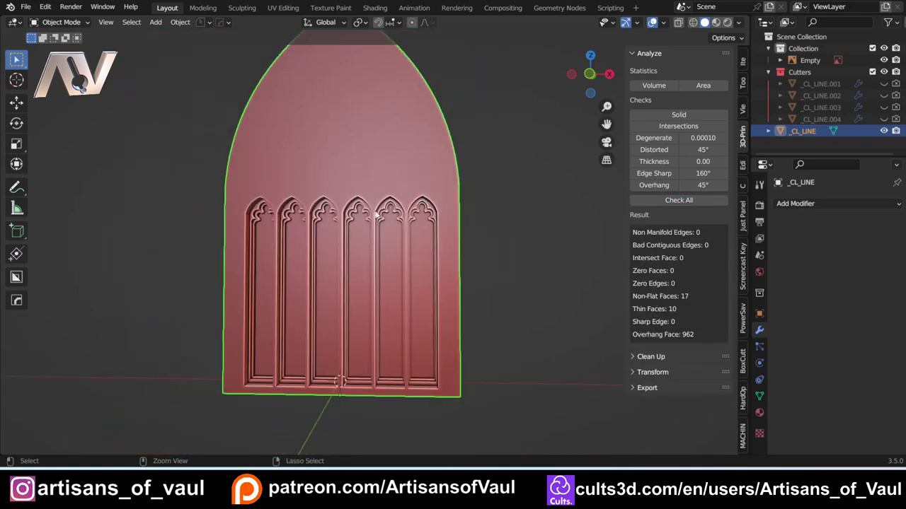
key(ctrl+z)
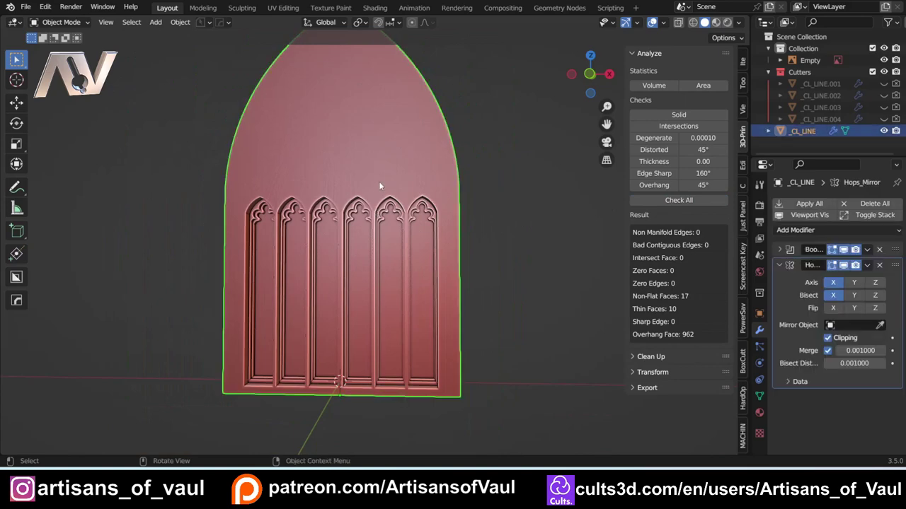
Step: Use Ever Scroll on the window to bring back its arrayed light cutter, and deselect everything
scroll(382, 213, up, 2)
key(q)
click(343, 134)
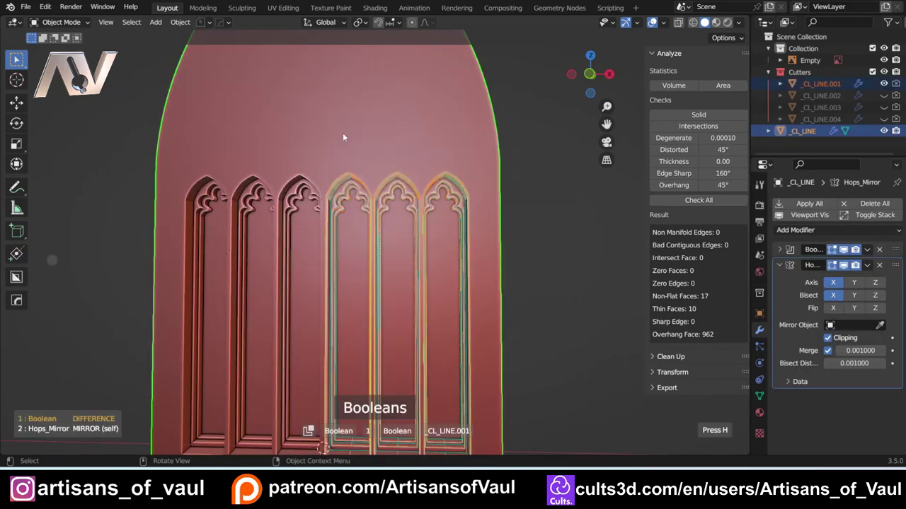
click(402, 154)
scroll(549, 186, down, 1)
middle_drag(493, 190, 489, 207)
click(489, 206)
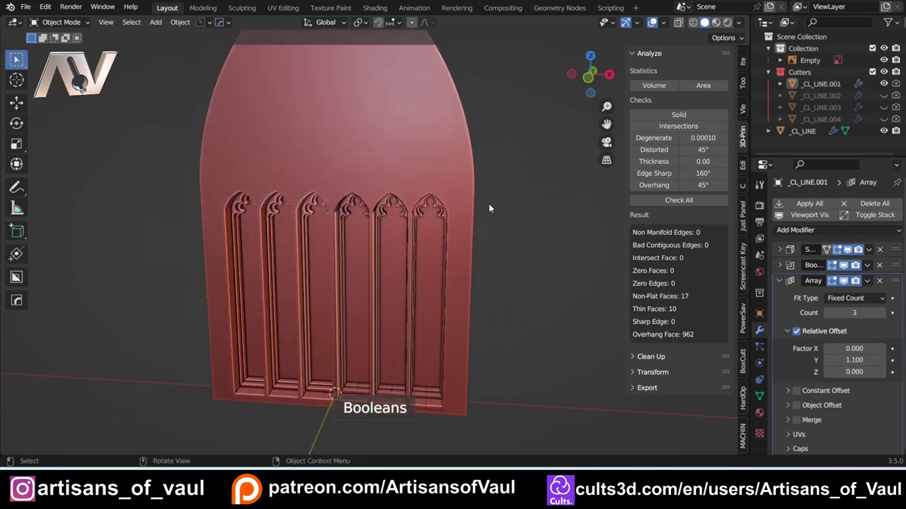
Step: Apply the arrayed light cutter's Solidify, Boolean and Array modifiers with Smart Apply
scroll(474, 209, up, 4)
scroll(389, 183, down, 4)
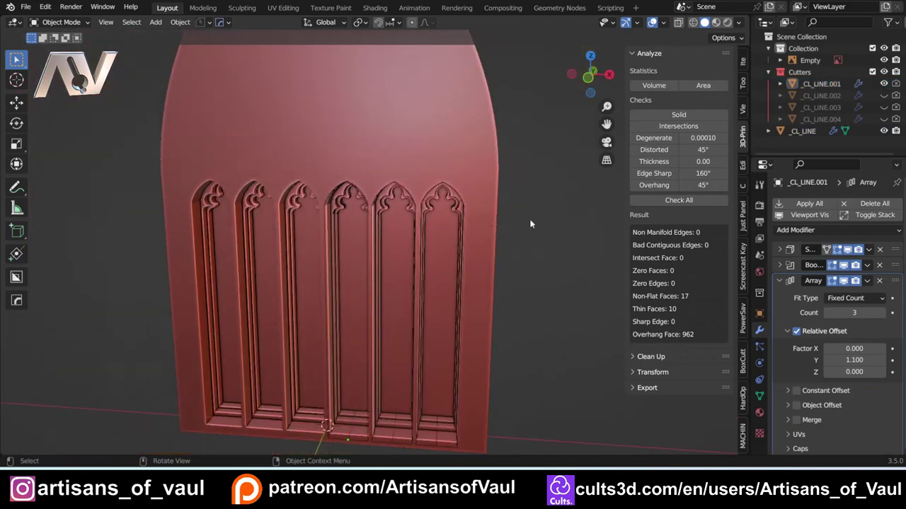
middle_drag(387, 223, 353, 191)
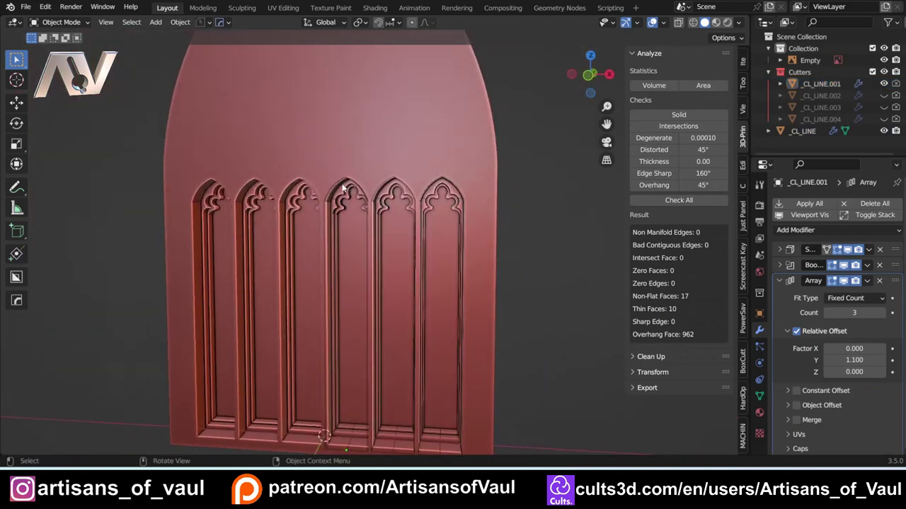
click(344, 188)
scroll(380, 203, up, 3)
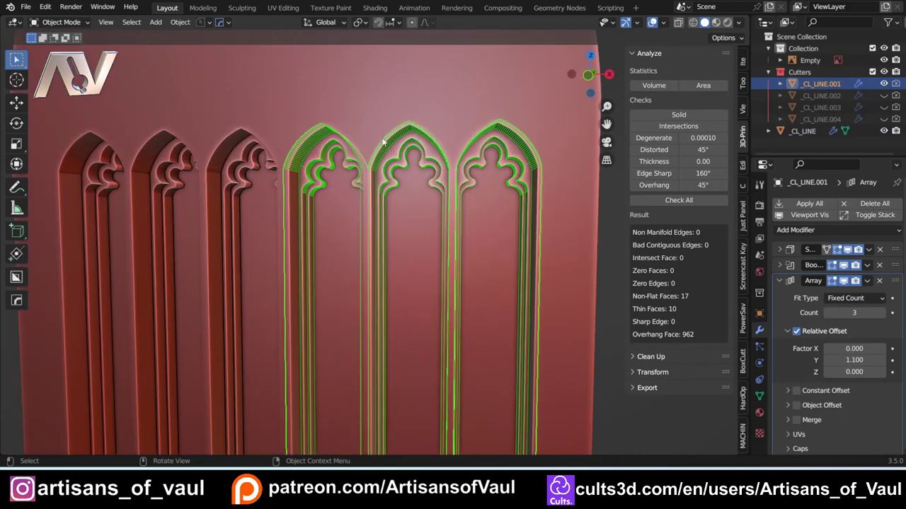
scroll(312, 169, down, 4)
click(358, 192)
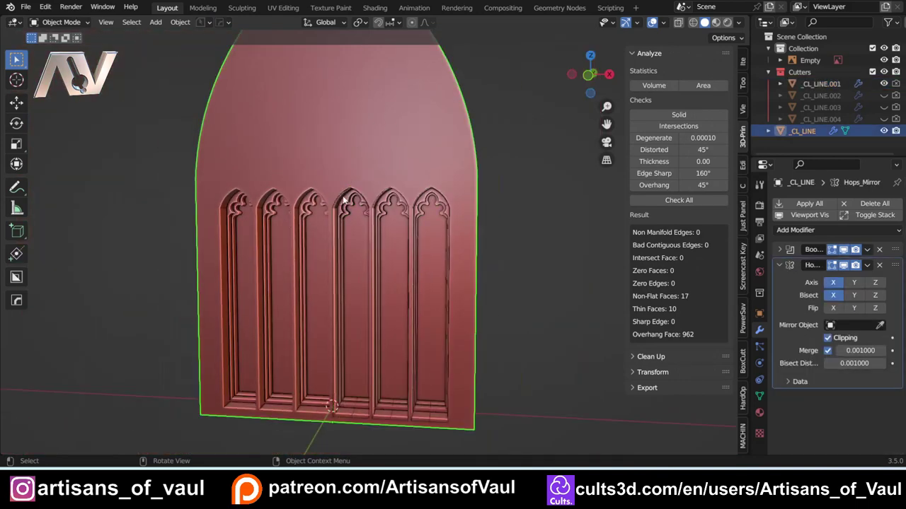
click(341, 201)
scroll(348, 204, up, 3)
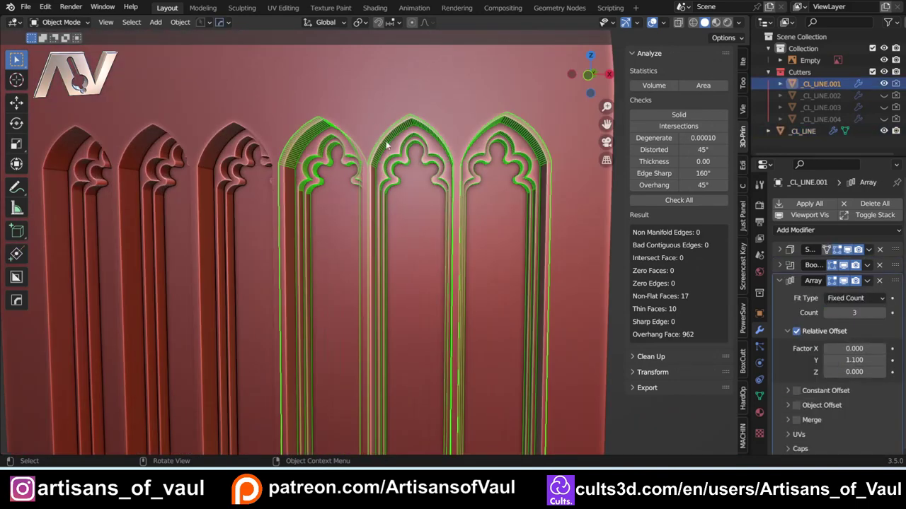
key(q)
key(q)
key(s)
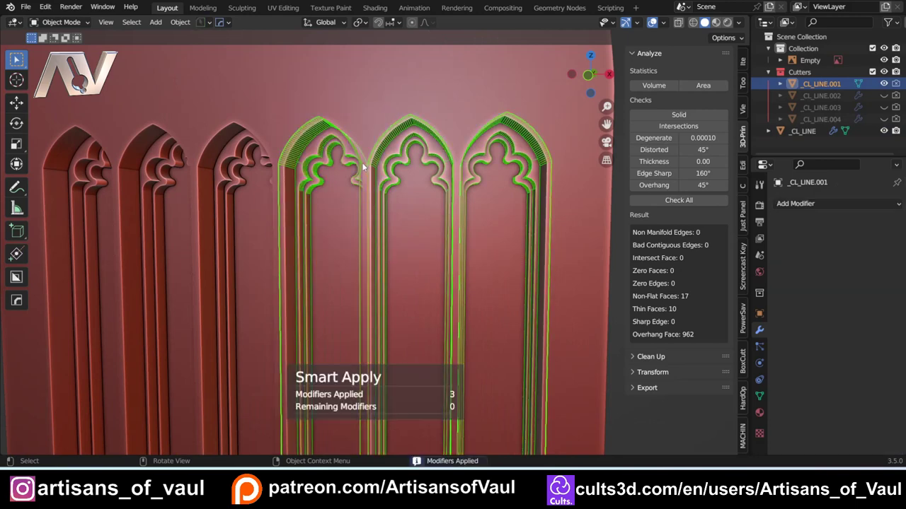
Step: Apply the window's Boolean and mirror modifiers with Smart Apply, and select the light cutter and the window in turn
scroll(322, 186, down, 3)
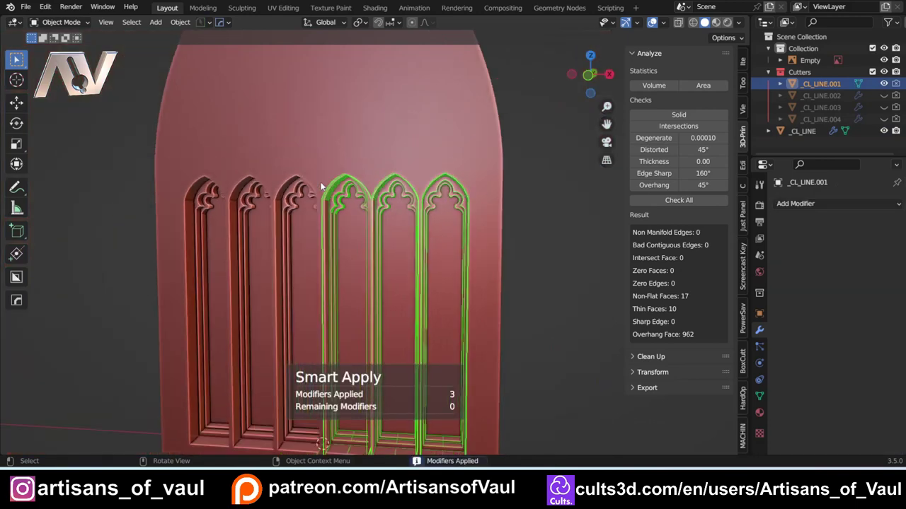
click(348, 138)
click(348, 138)
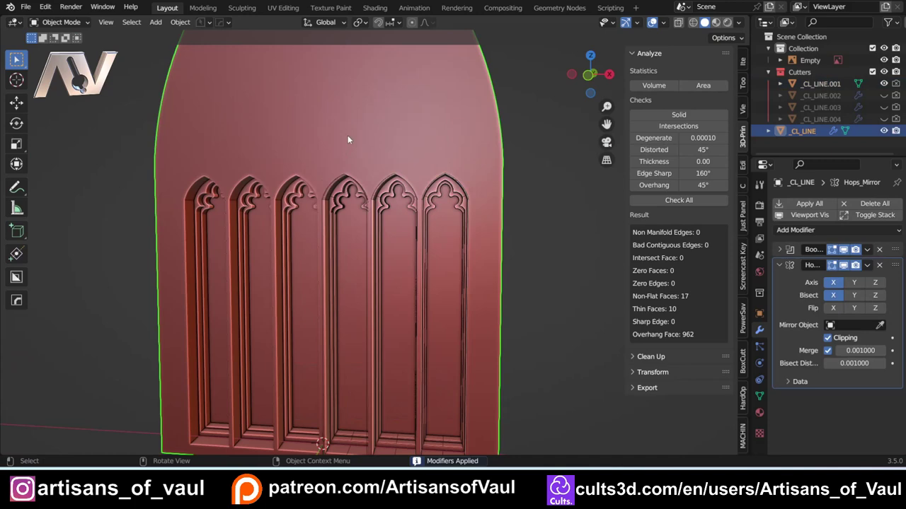
key(q)
click(361, 138)
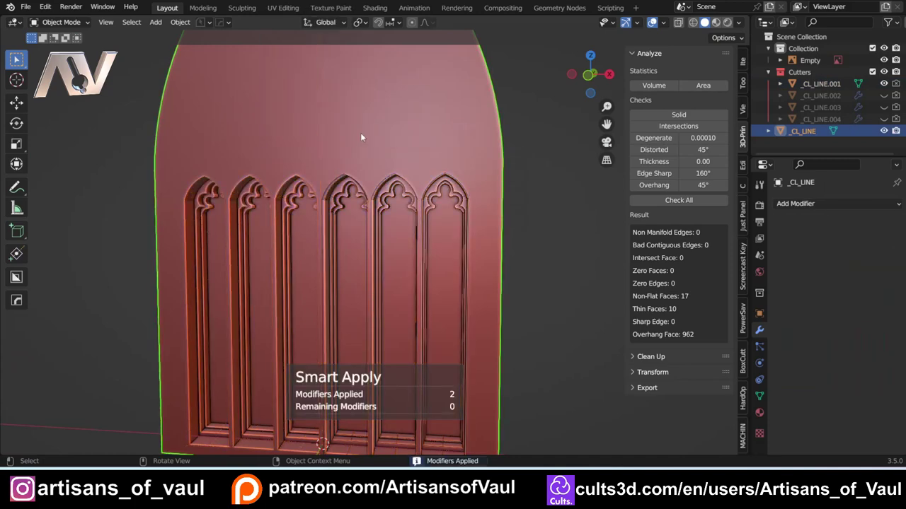
click(336, 188)
scroll(375, 212, up, 3)
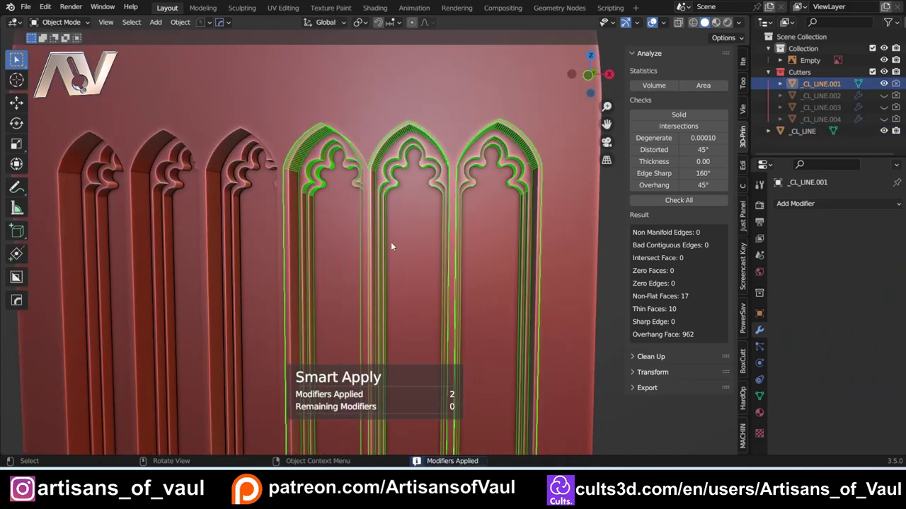
scroll(344, 156, down, 3)
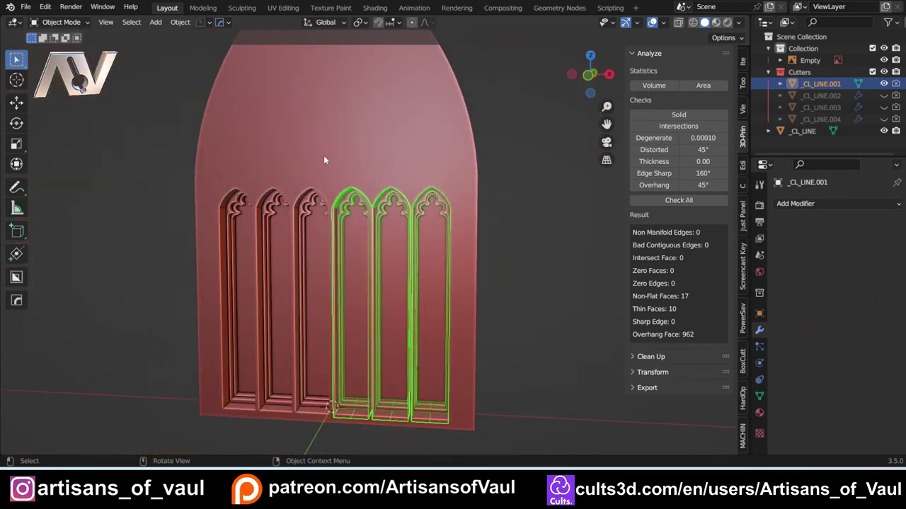
click(382, 132)
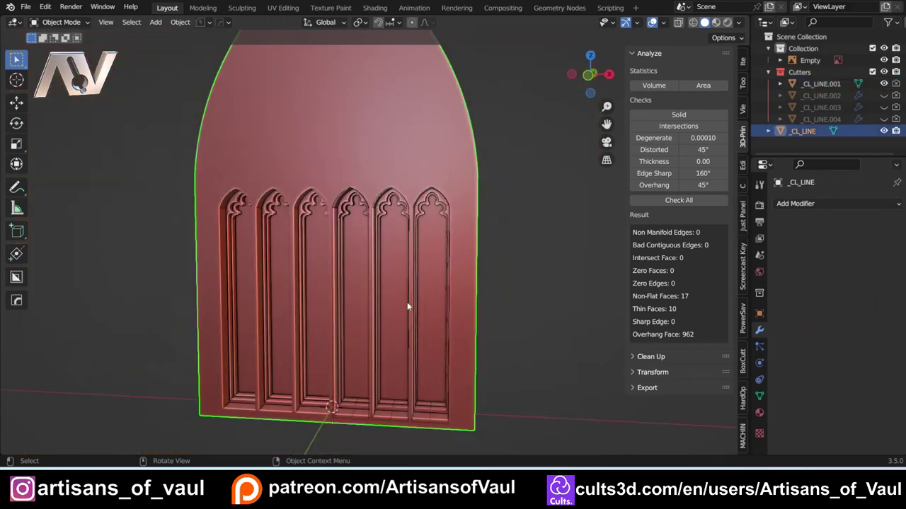
Step: Undo both Smart Applies, and use Ever Scroll on the arrayed light cutter to bring up the foiled cutter nested in it
click(389, 238)
scroll(358, 194, up, 4)
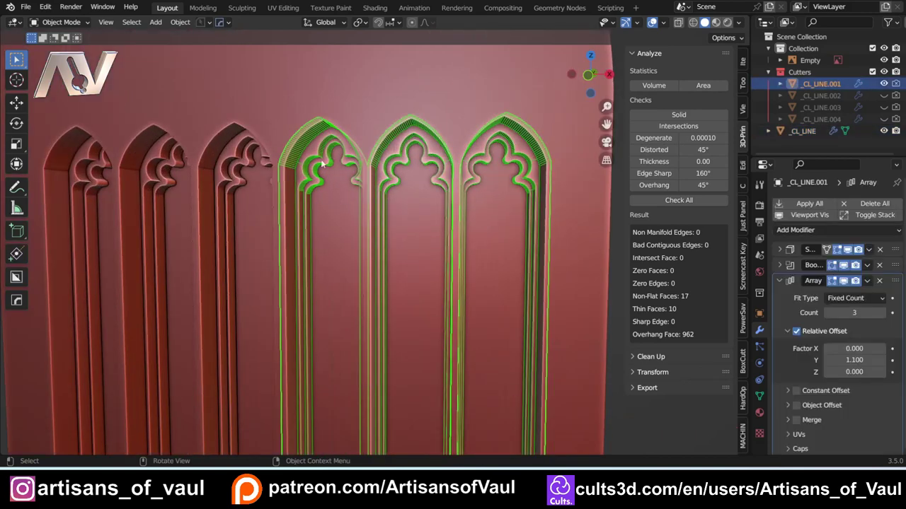
key(q)
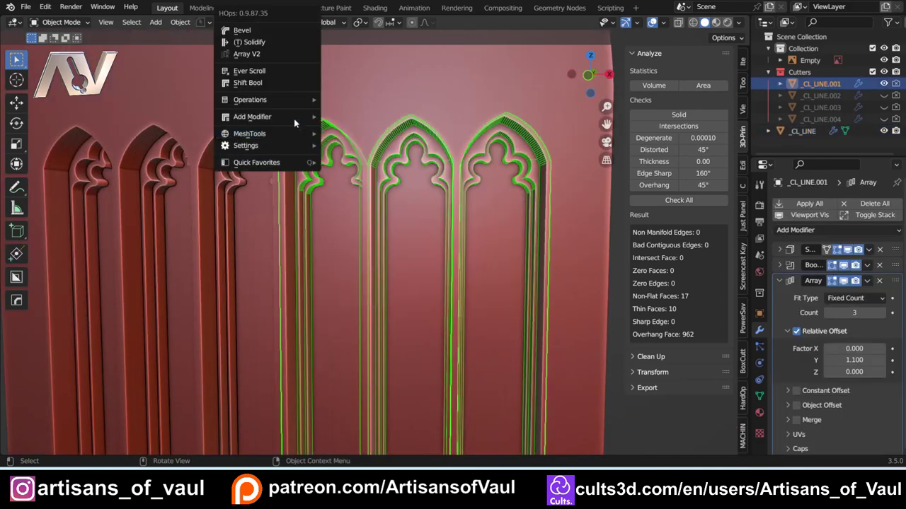
click(286, 73)
scroll(303, 157, down, 1)
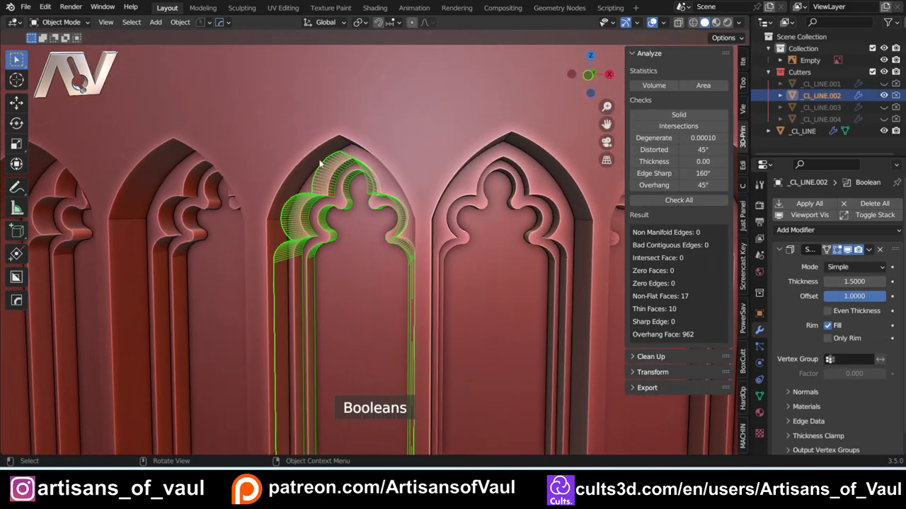
Step: Hide the foiled cutter in the light beside the window's centre line
click(300, 167)
scroll(300, 170, down, 4)
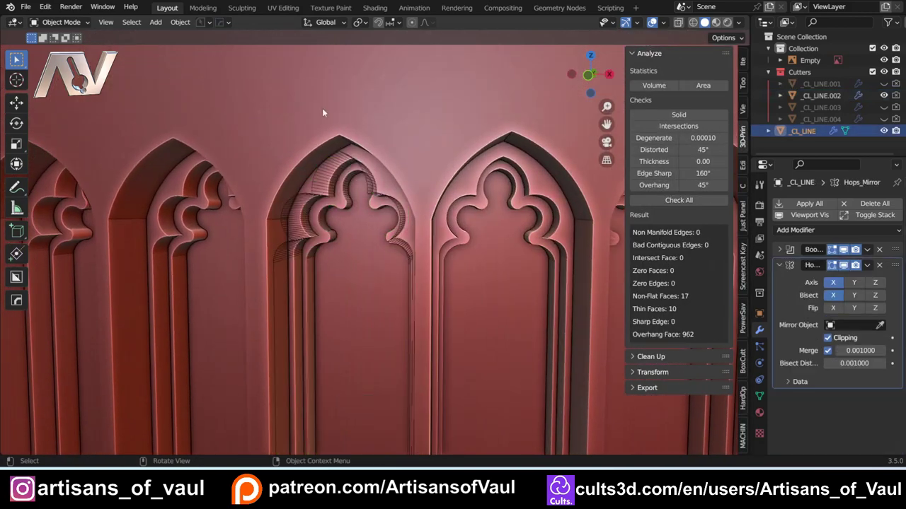
click(348, 223)
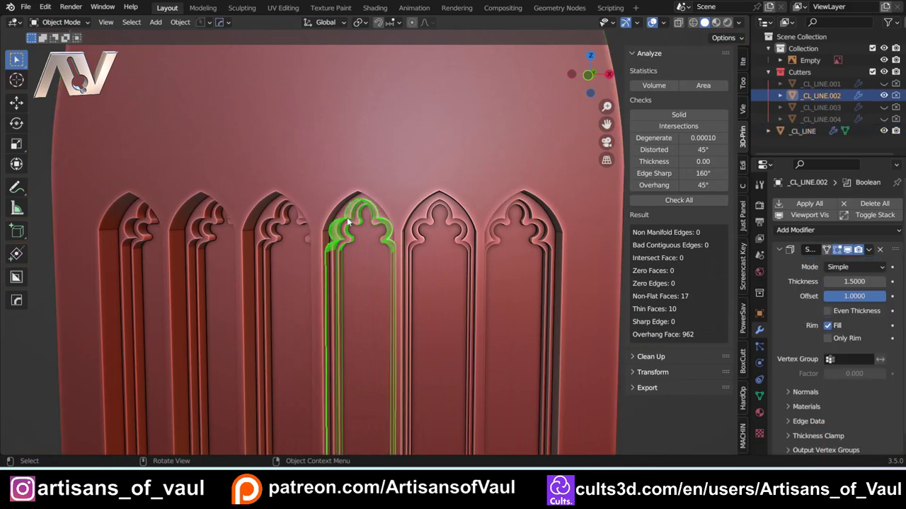
key(h)
Step: Examine the window's blank upper arch and the layered profiles of its six lights
scroll(353, 189, down, 4)
shift+middle_drag(353, 185, 338, 236)
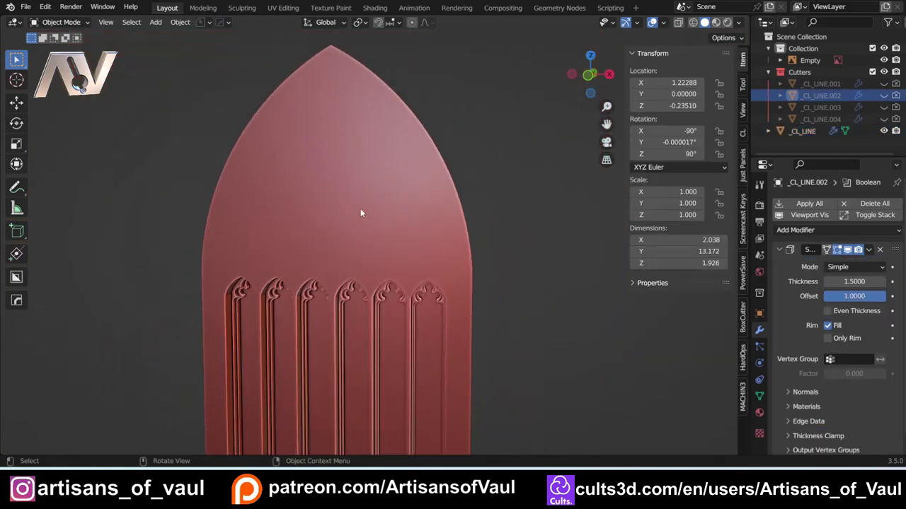
scroll(374, 201, up, 3)
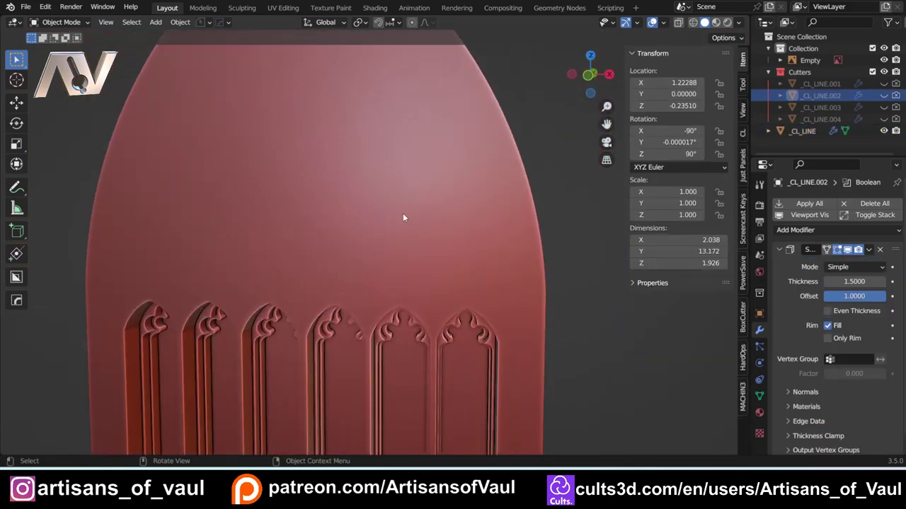
shift+middle_drag(433, 276, 388, 130)
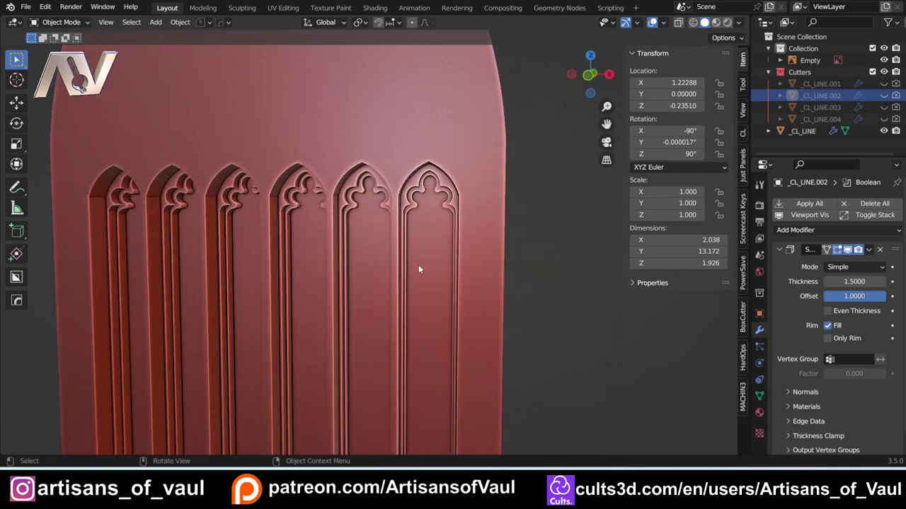
middle_drag(281, 234, 309, 177)
scroll(309, 177, up, 3)
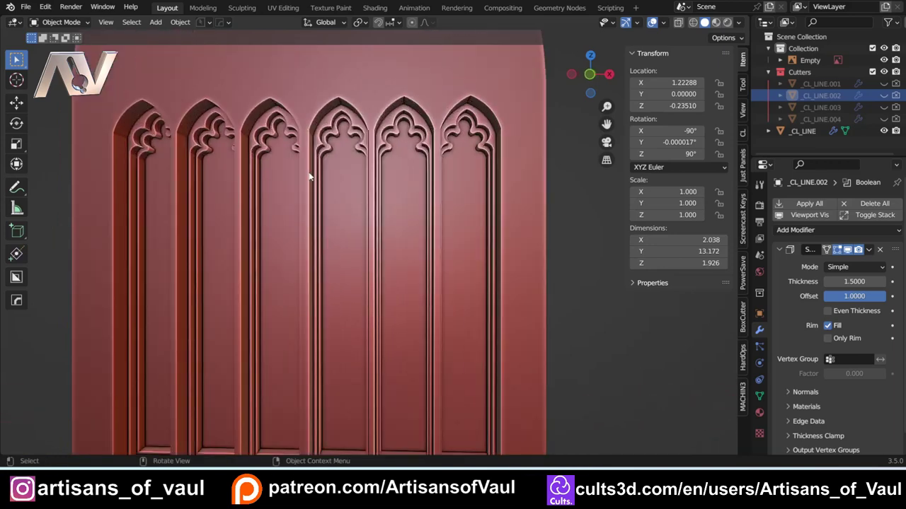
scroll(404, 177, down, 2)
Step: From the front, enter Edit Mode on the window in wireframe to expose the reference photo behind its base
click(588, 74)
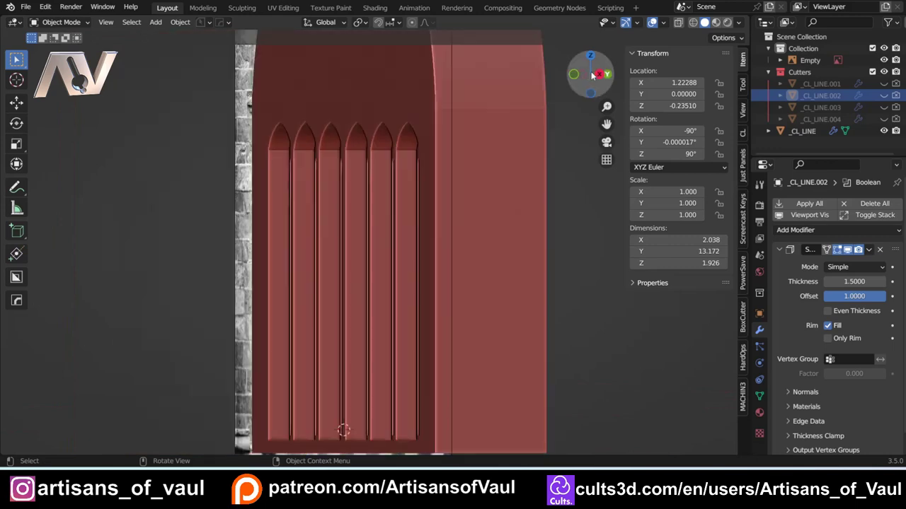
click(589, 75)
scroll(442, 167, down, 2)
click(385, 188)
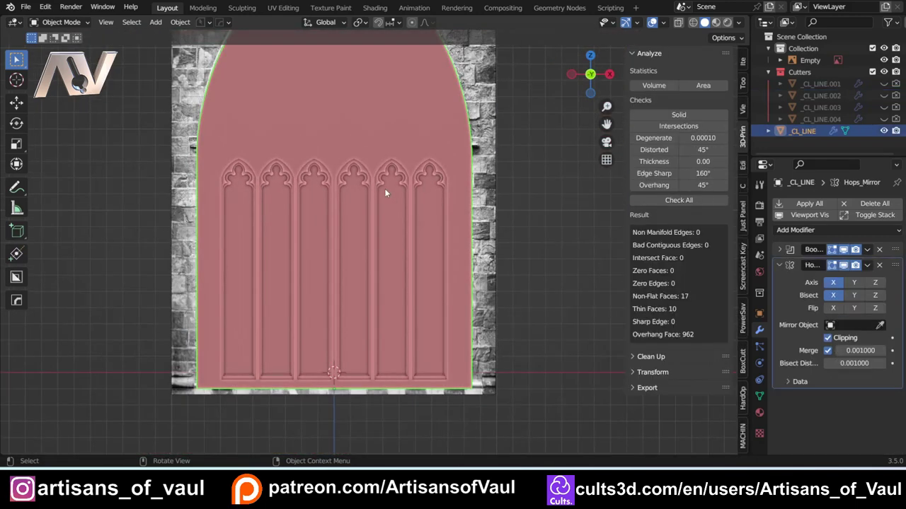
scroll(363, 236, up, 3)
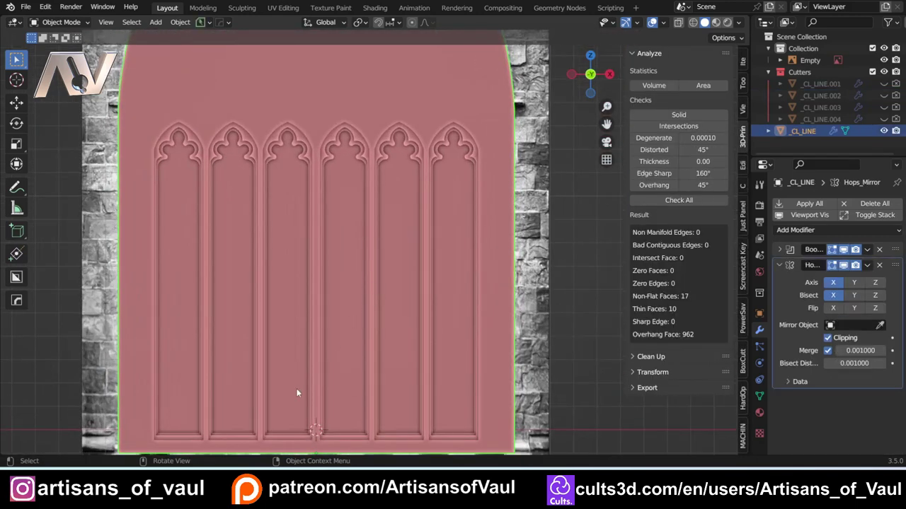
shift+middle_drag(297, 392, 283, 217)
key(Tab)
click(312, 257)
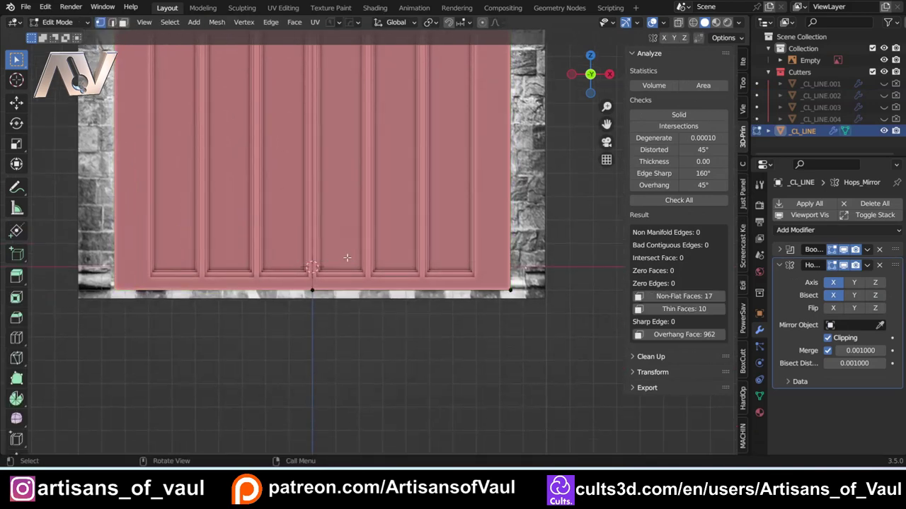
key(shift+z)
Step: Examine the photo's sill and foiled light heads against the model, and return to solid shading in Object Mode
shift+middle_drag(406, 253, 370, 265)
scroll(474, 237, up, 3)
shift+middle_drag(390, 316, 403, 231)
shift+middle_drag(150, 236, 242, 224)
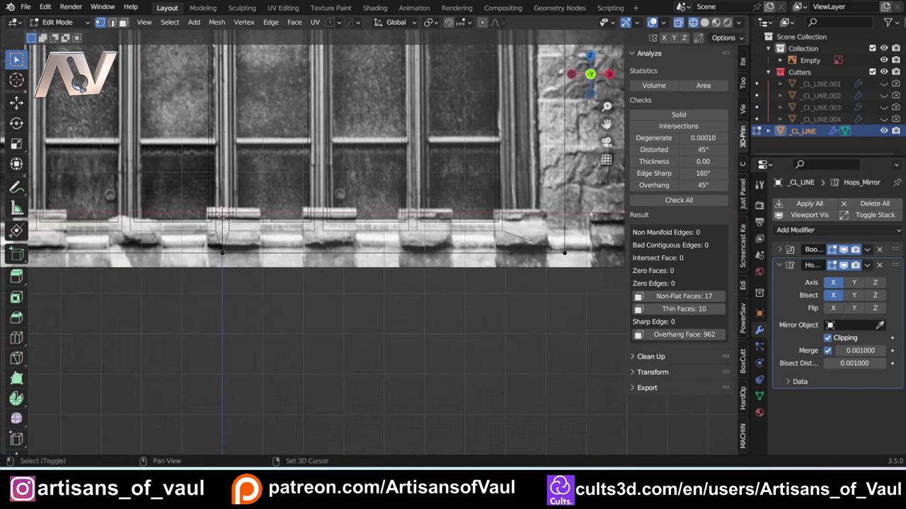
shift+middle_drag(448, 141, 395, 453)
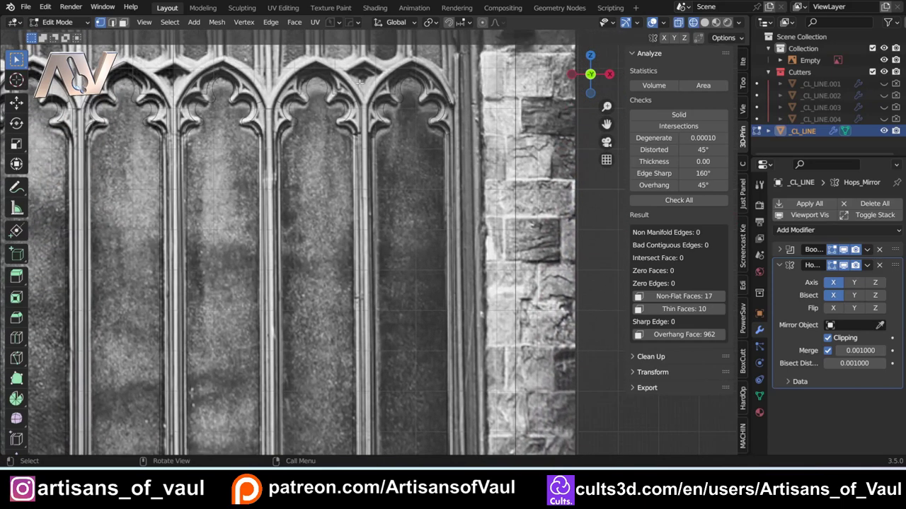
scroll(428, 190, down, 3)
key(shift+z)
scroll(347, 257, down, 4)
key(Tab)
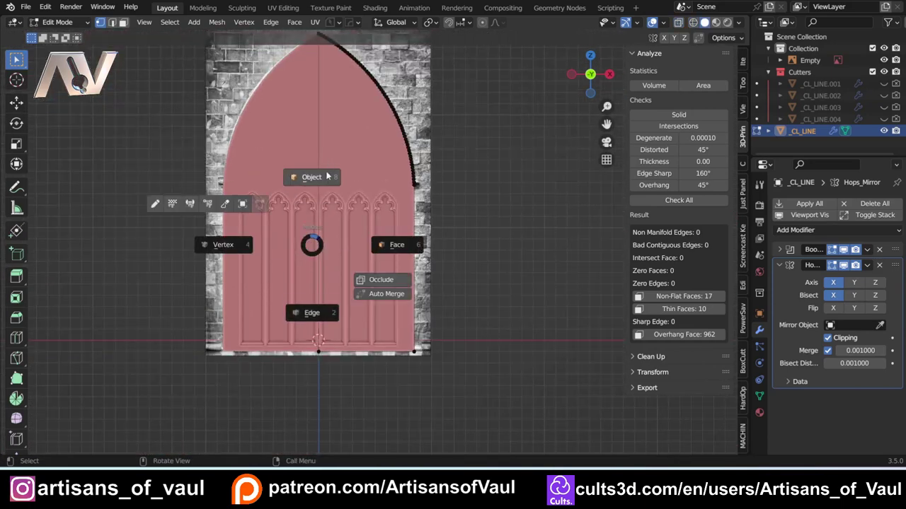
click(328, 176)
Step: Knife a horizontal line with cut-through across the window body, about mid-height of the lights, and return to Object Mode
scroll(363, 166, up, 3)
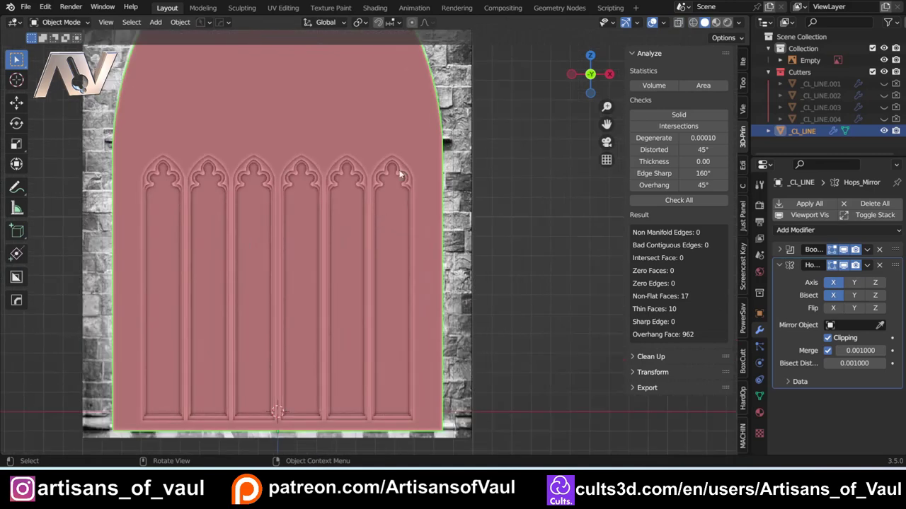
key(Tab)
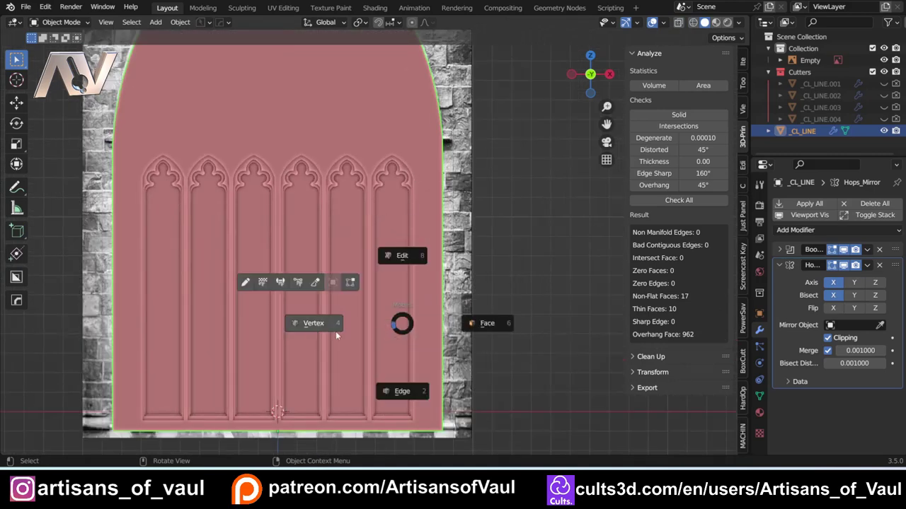
click(402, 389)
key(k)
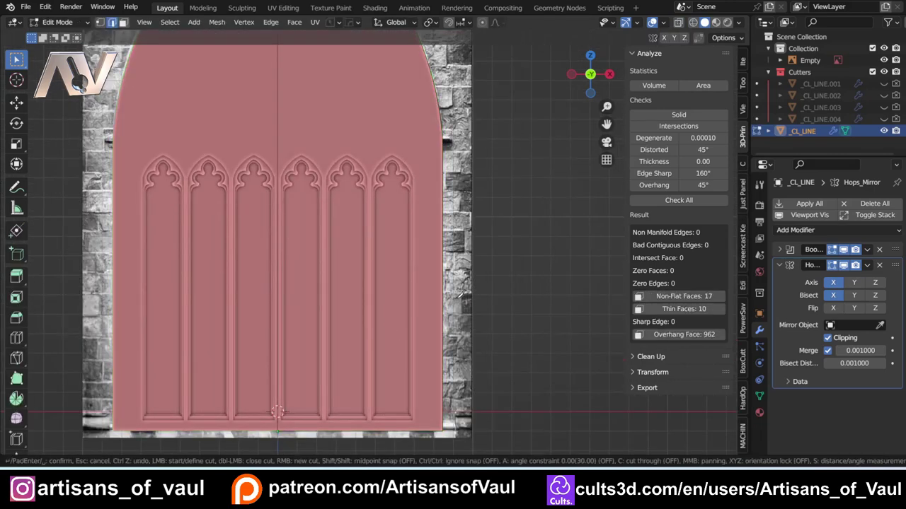
click(466, 277)
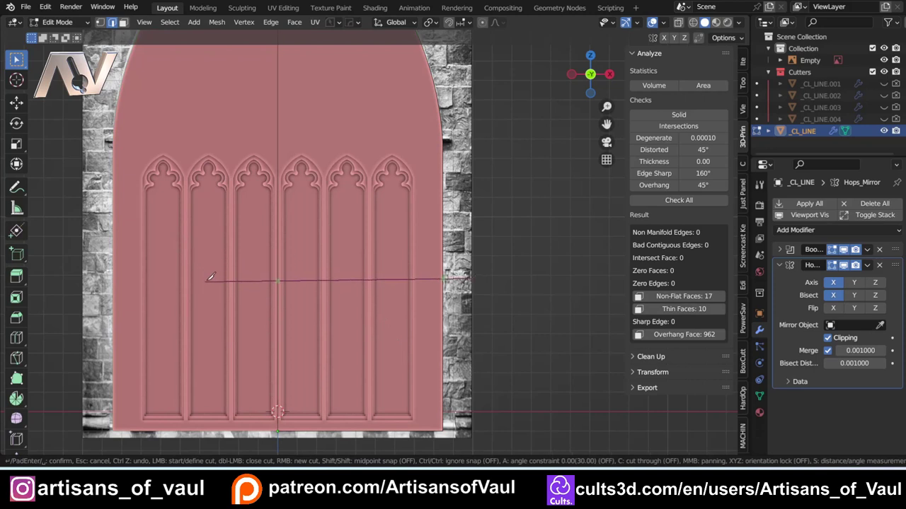
key(x)
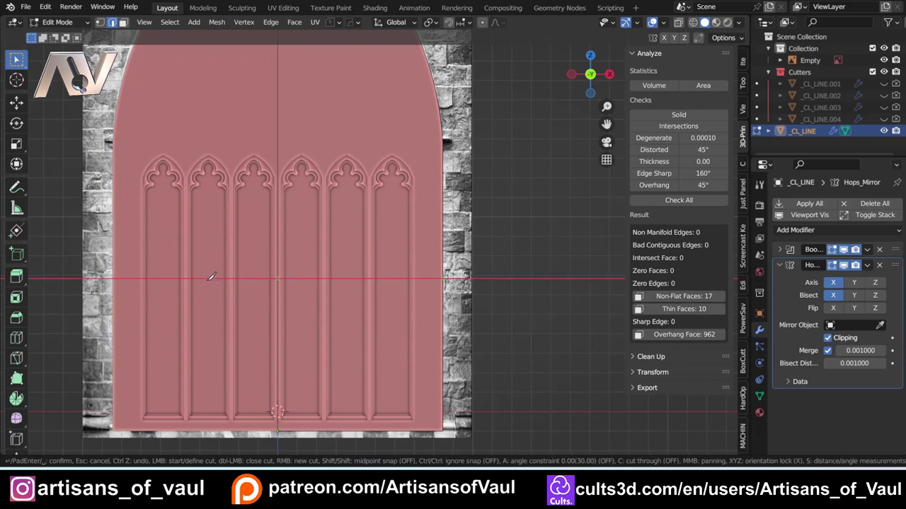
key(c)
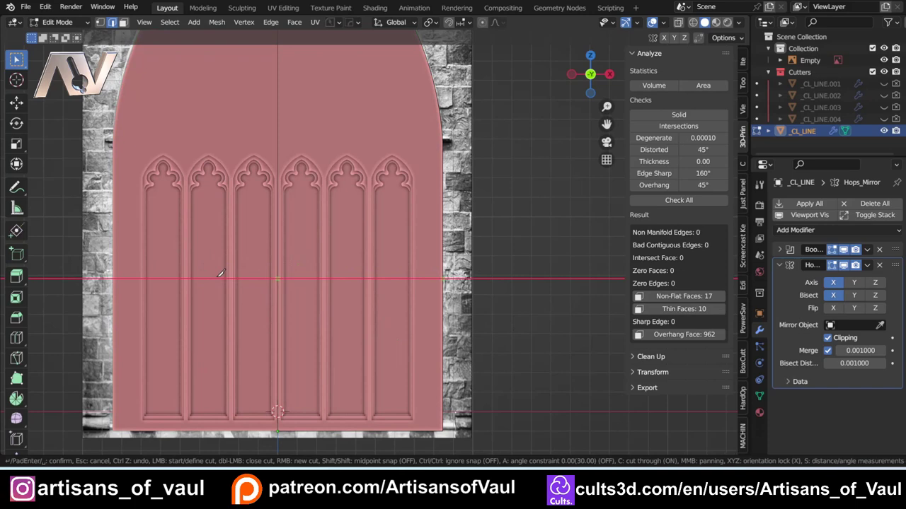
click(218, 276)
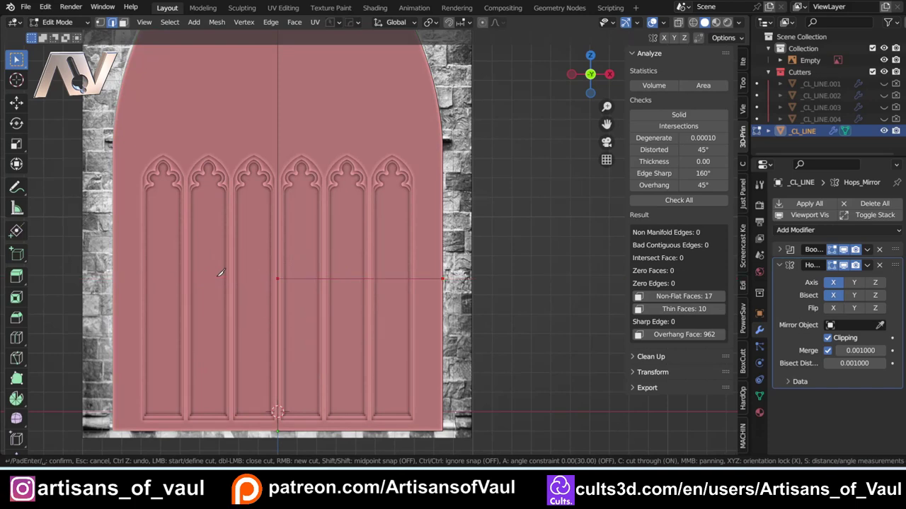
key(Return)
key(Tab)
click(303, 166)
scroll(341, 262, down, 2)
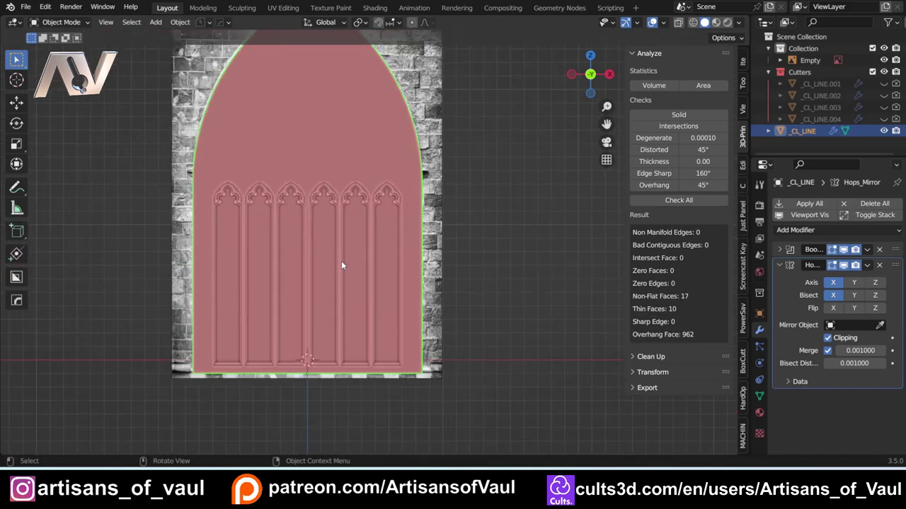
Step: Examine the photo's sill blocks, mullions and foiled heads against the window in wireframe, and return to solid shading
key(alt+z)
scroll(450, 303, up, 5)
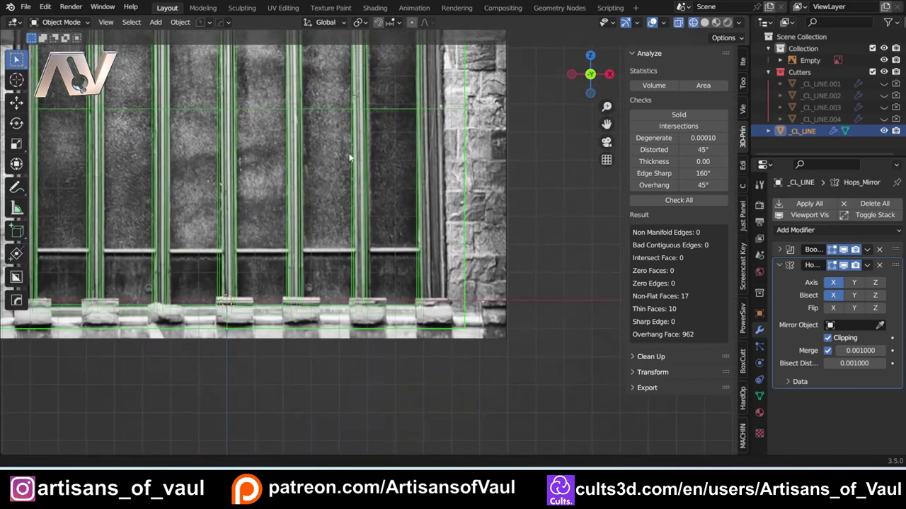
scroll(450, 302, up, 2)
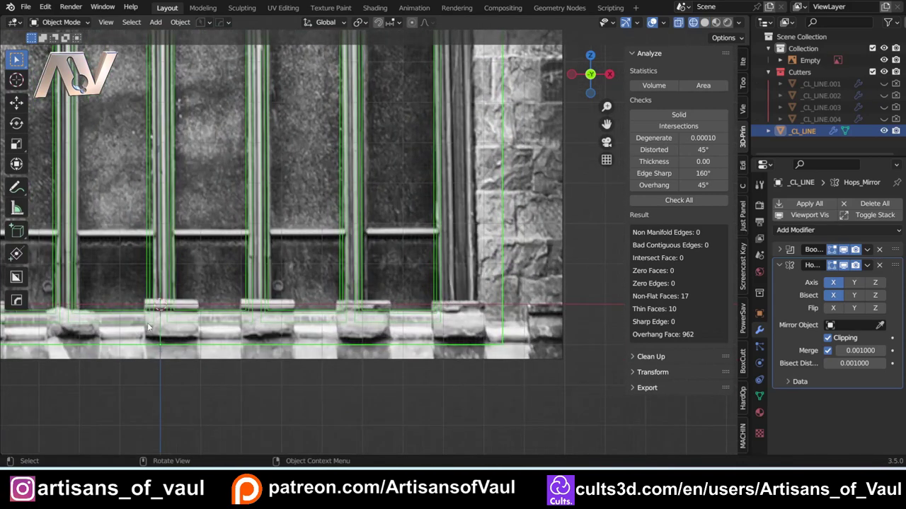
scroll(380, 280, up, 2)
scroll(142, 286, down, 2)
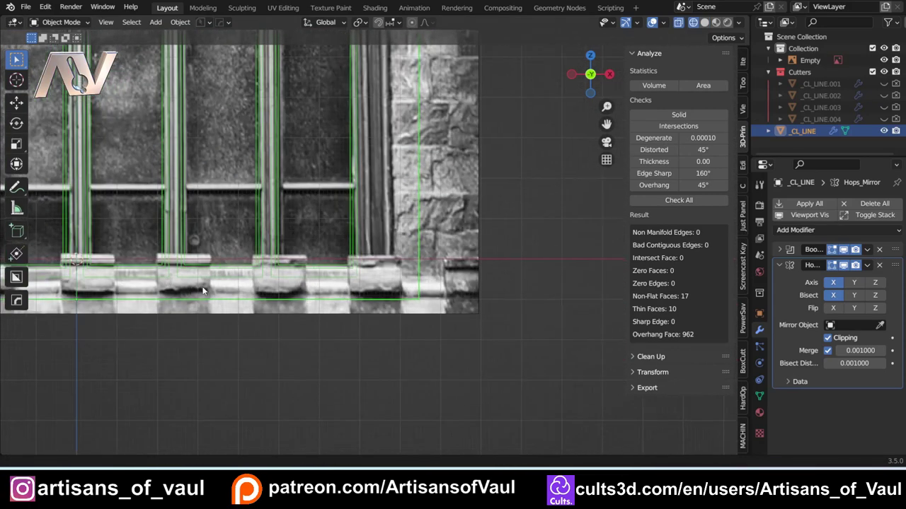
shift+middle_drag(223, 189, 271, 453)
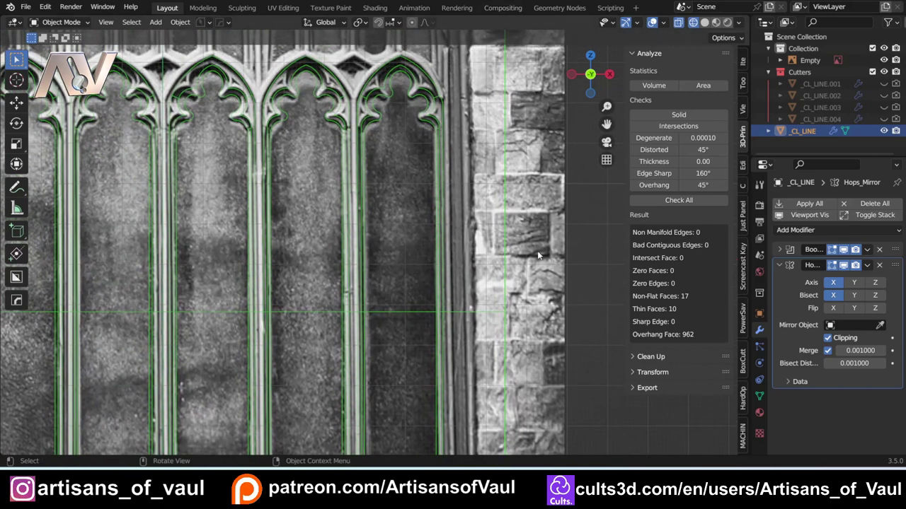
scroll(354, 311, down, 4)
key(shift+z)
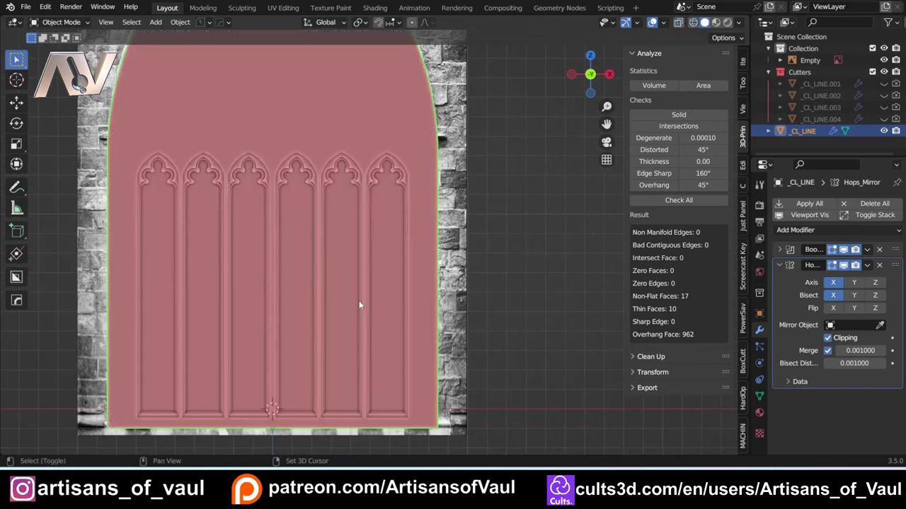
Step: Apply the window's Boolean and Mirror modifiers with Smart Apply
key(q)
click(354, 202)
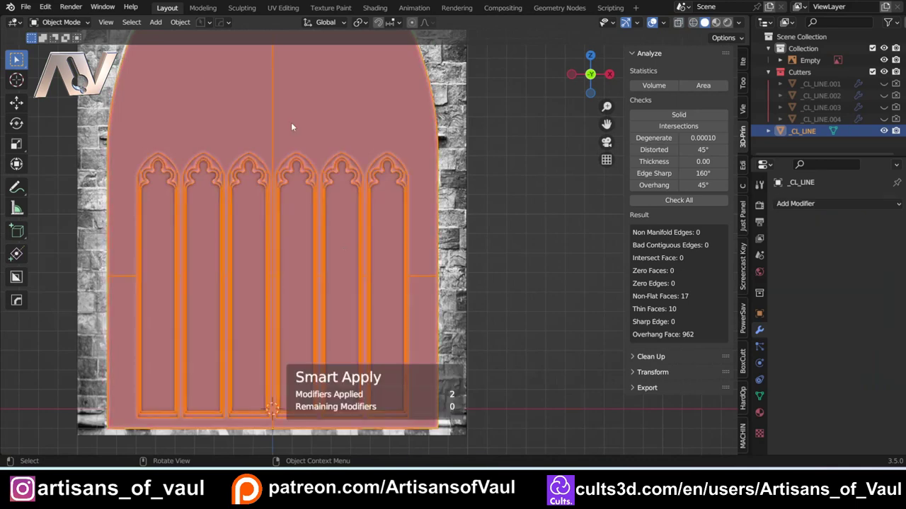
scroll(354, 224, up, 2)
middle_drag(353, 224, 367, 242)
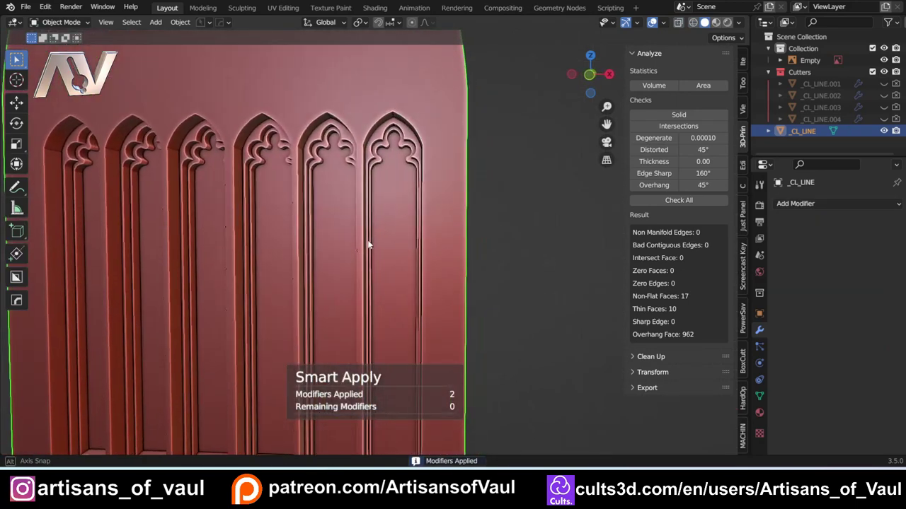
Step: Enter Edit Mode on the window in vertex selection and bring the horizontal cut beside the outermost light into view
key(Tab)
click(290, 248)
middle_drag(333, 289, 372, 252)
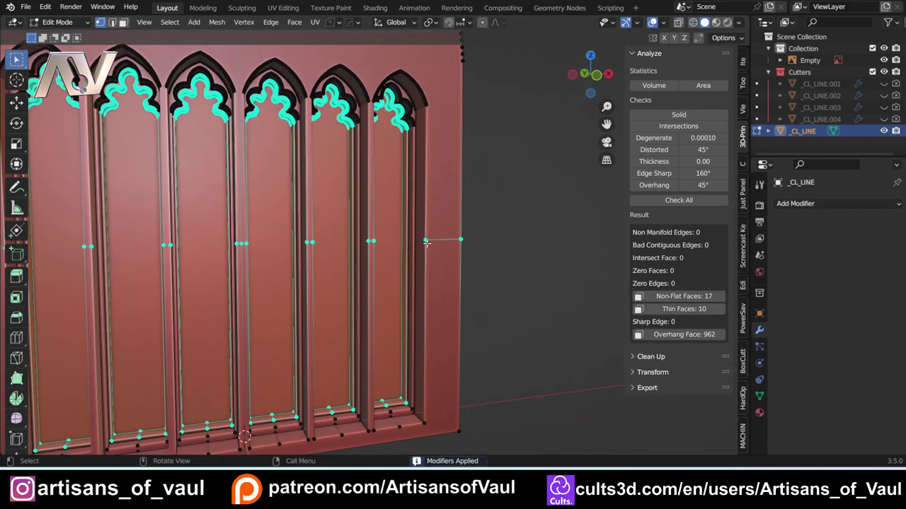